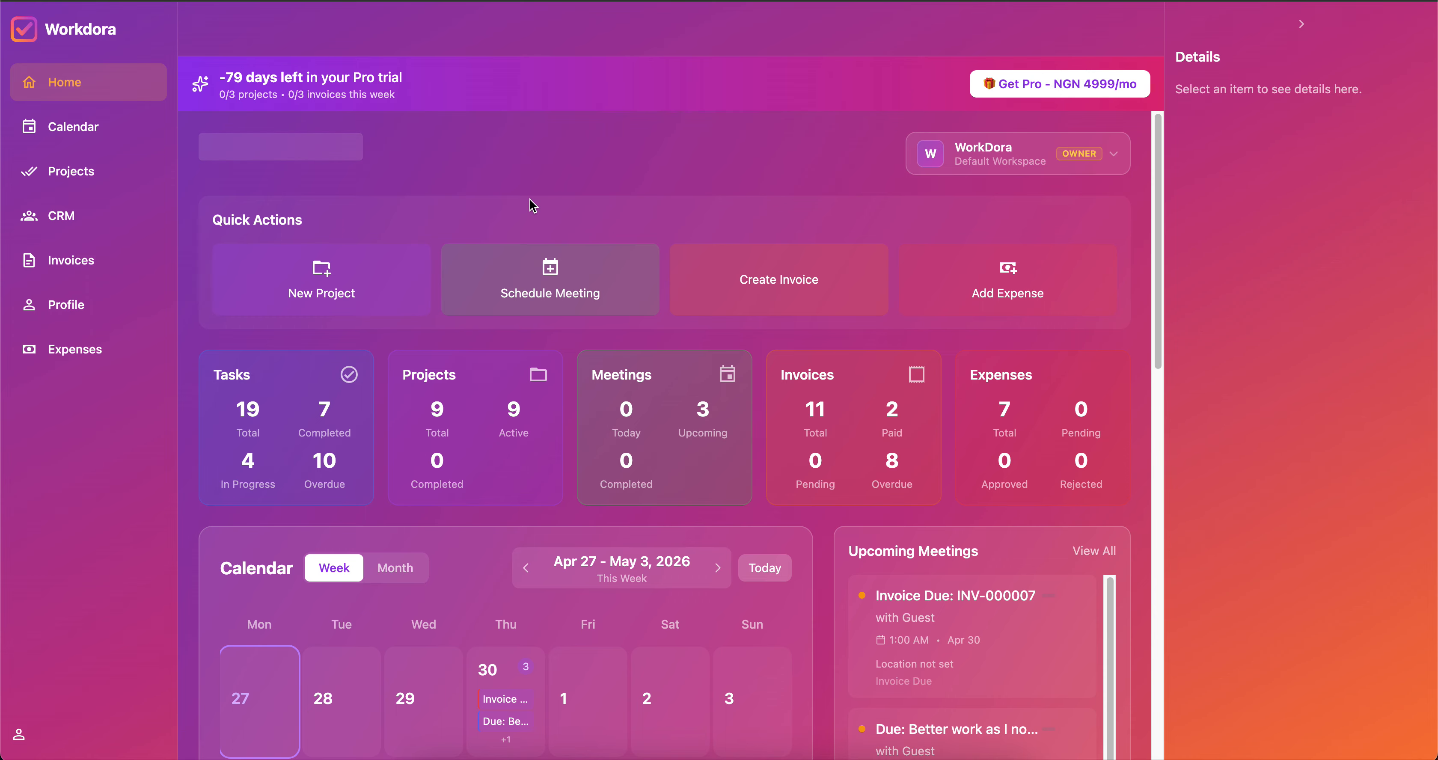
Open the calendar and select Thursday, April 30.
scroll(530, 200, "down", 5)
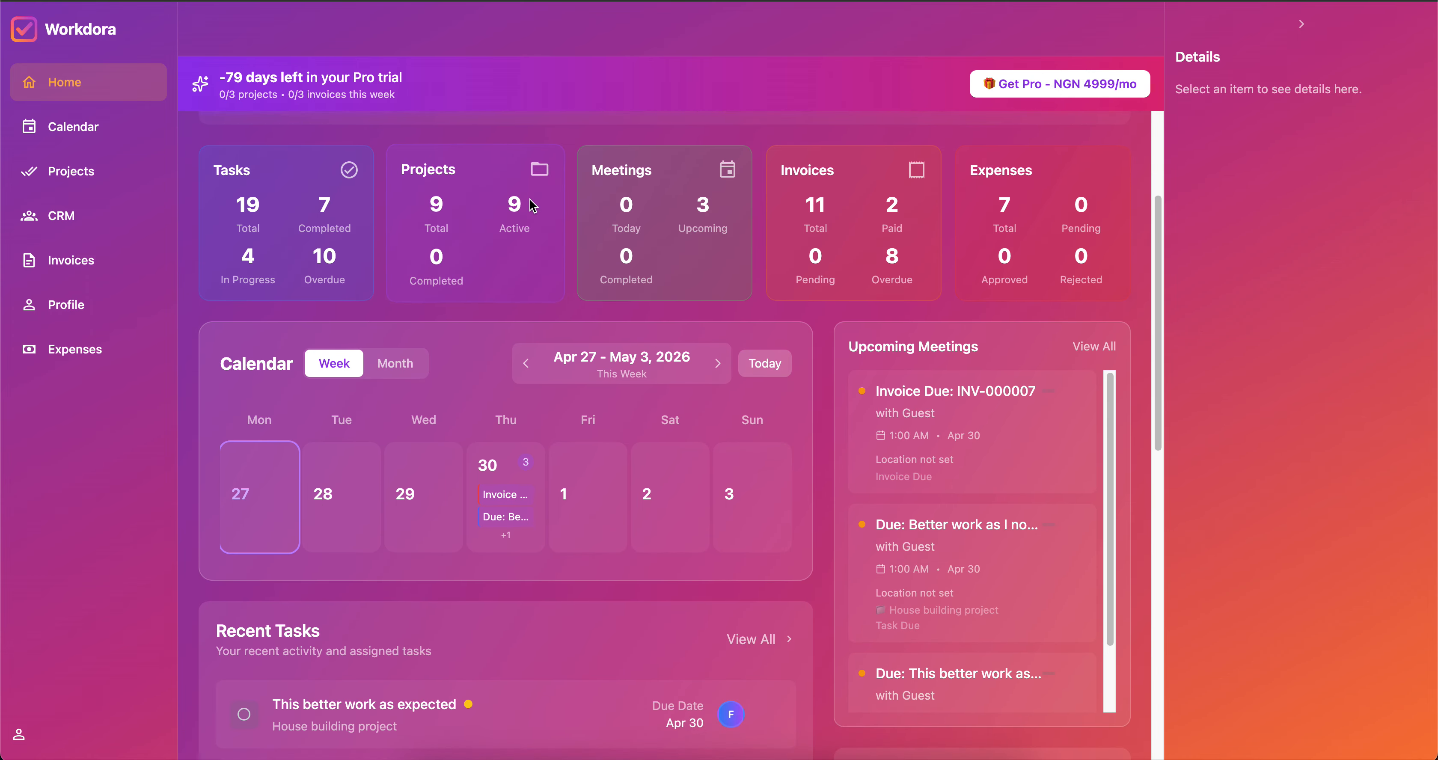
scroll(530, 200, "up", 4)
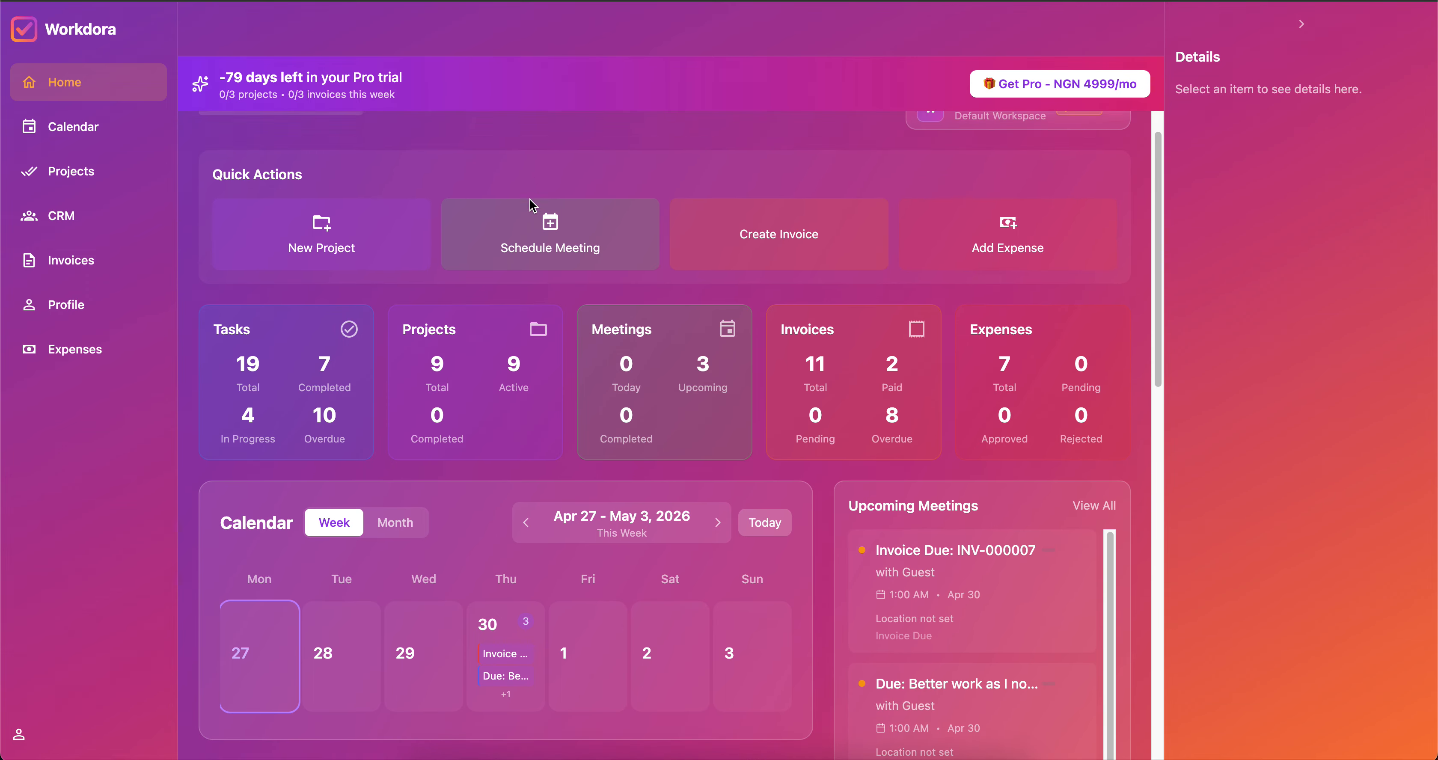
scroll(530, 199, "up", 1)
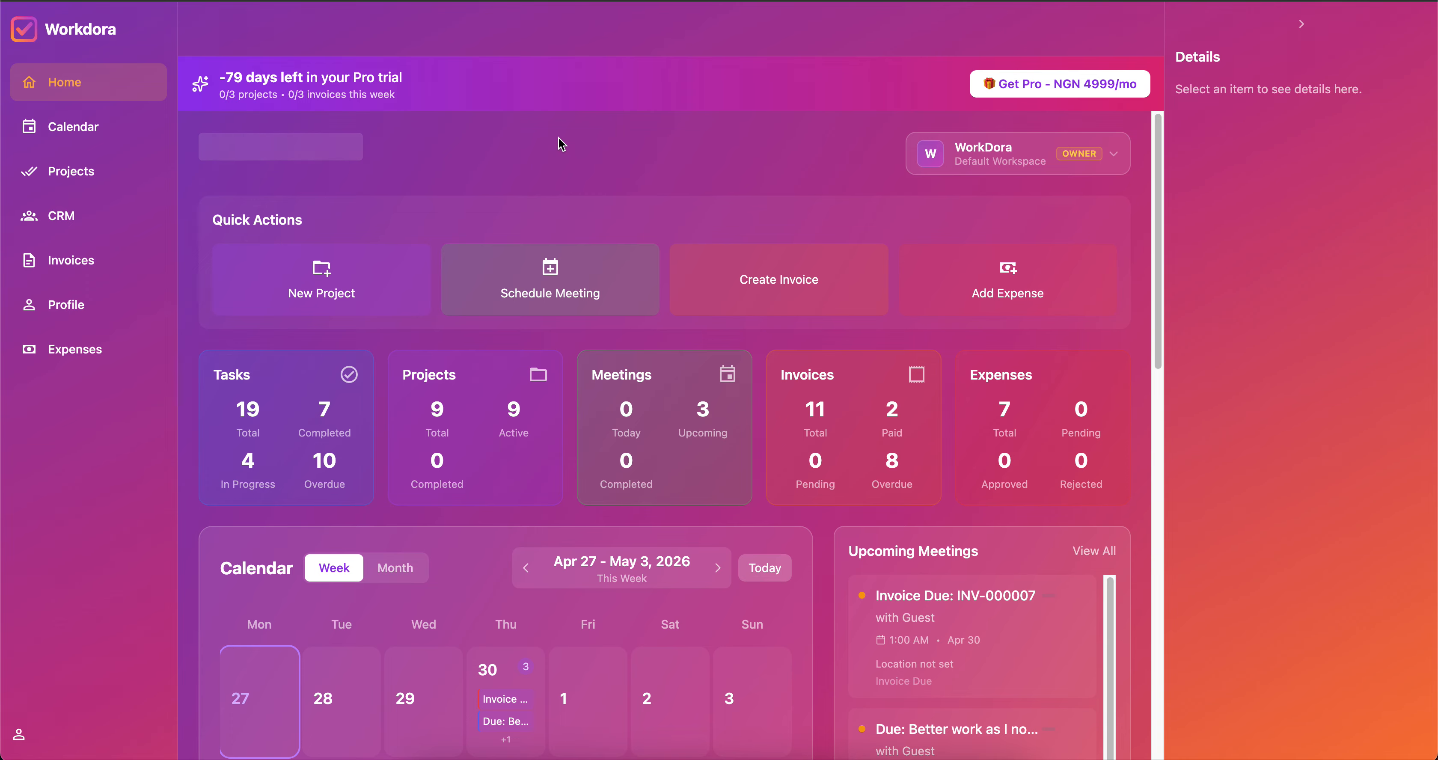
left_click(83, 129)
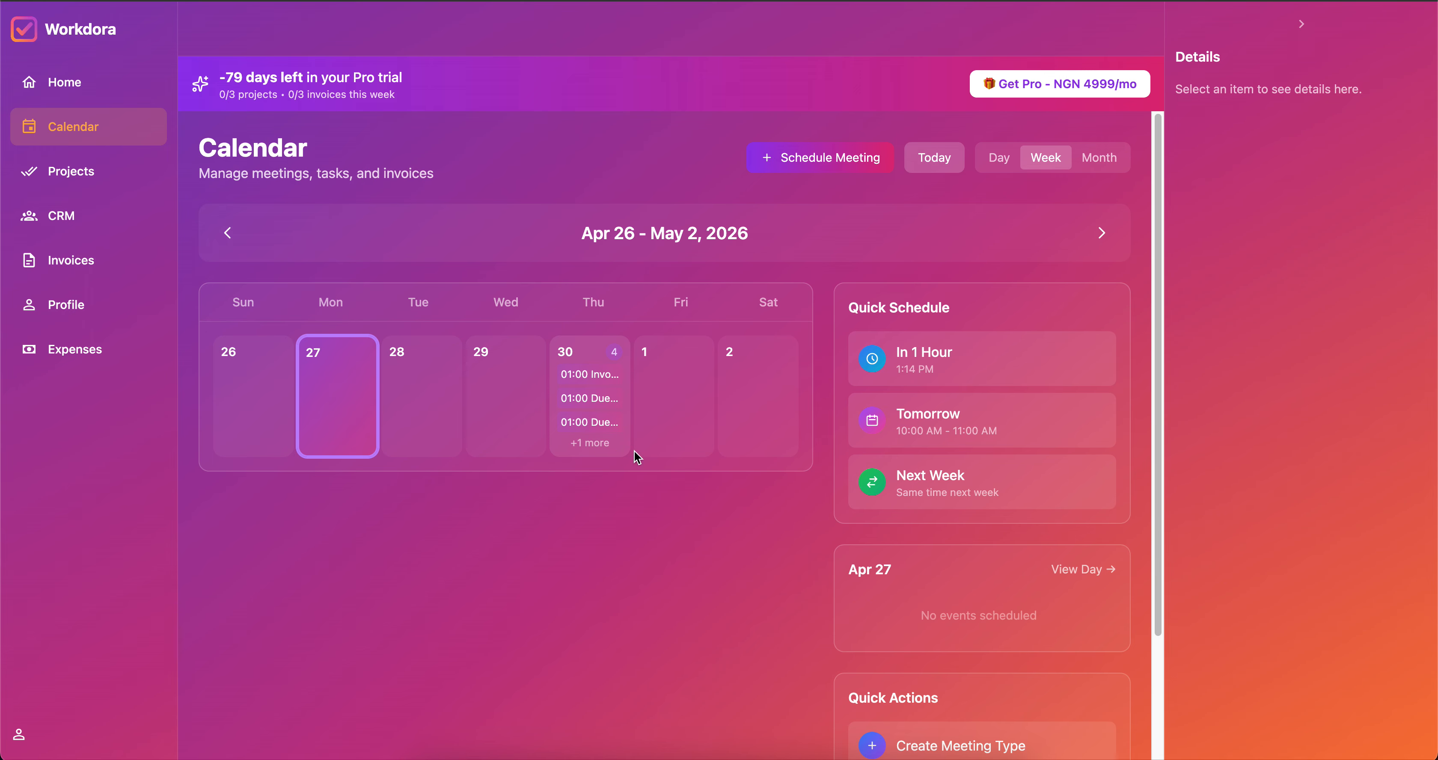
left_click(581, 404)
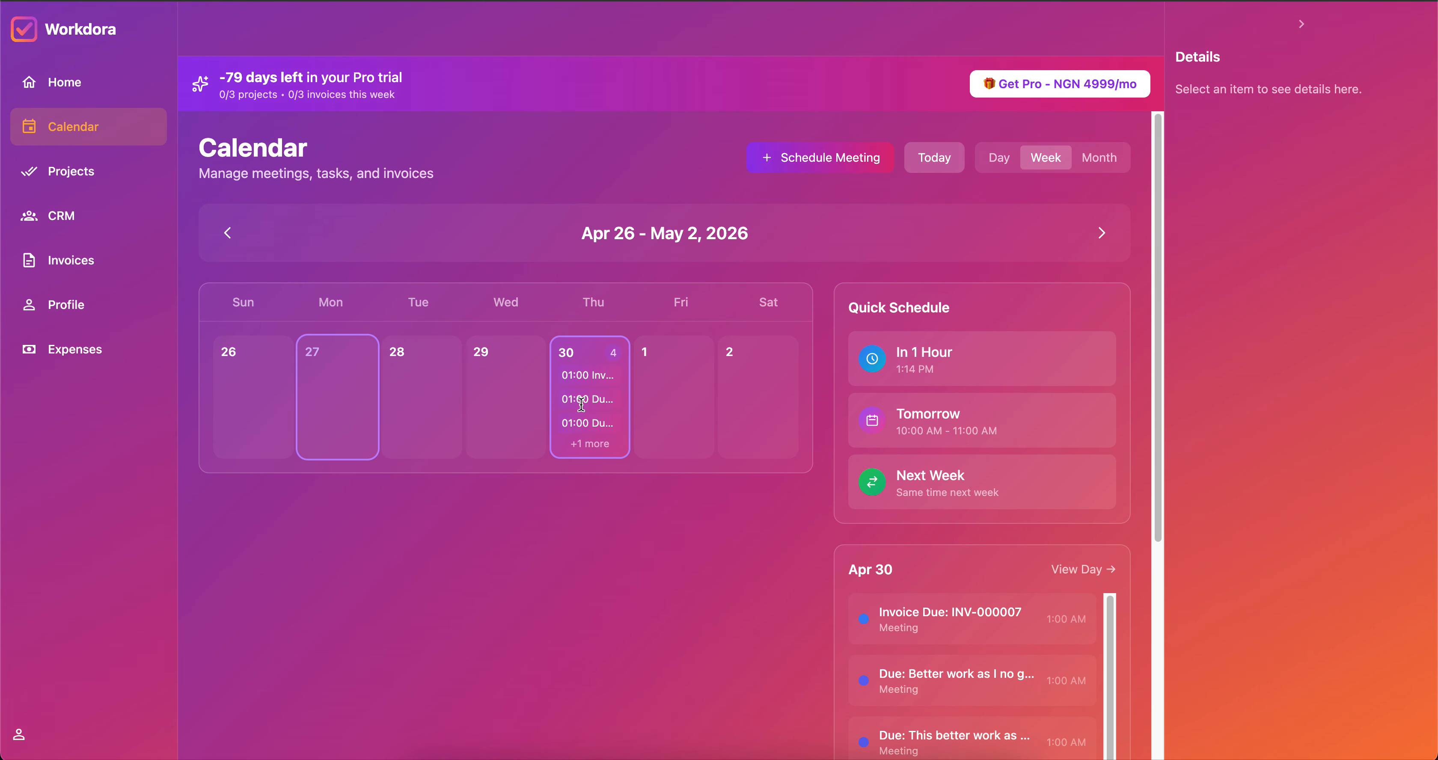
Browse April 30's events, then open and dismiss the Schedule Meeting chooser.
scroll(963, 523, "down", 3)
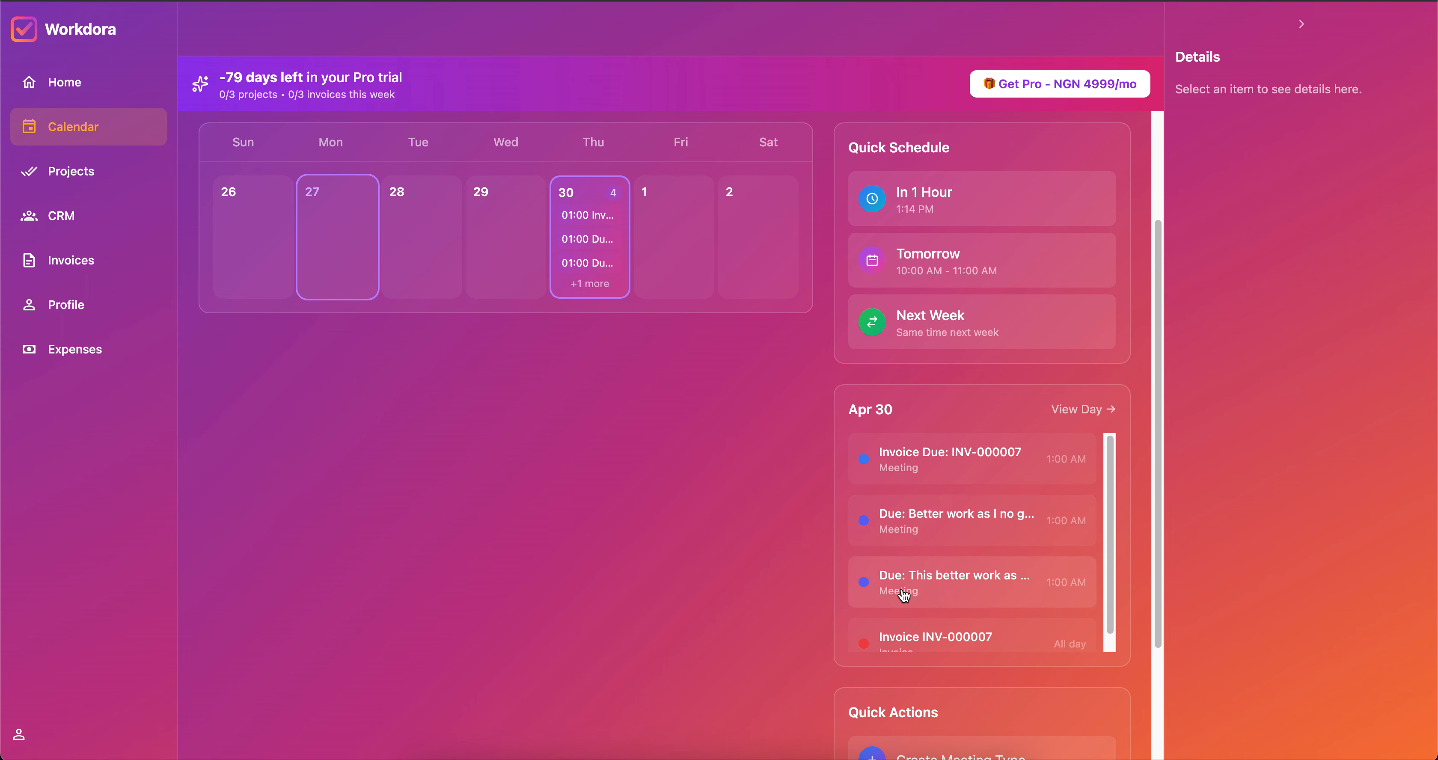
scroll(950, 582, "down", 1)
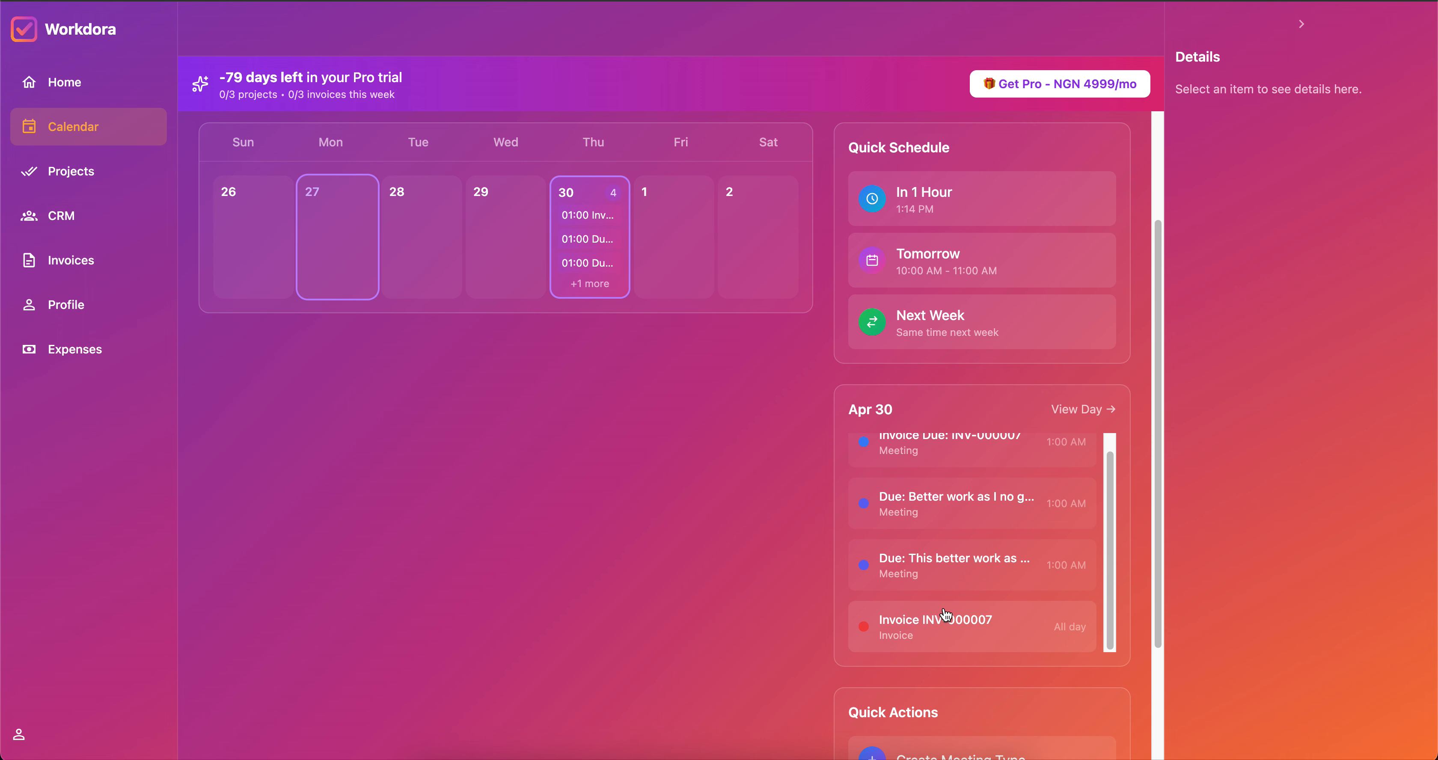
scroll(936, 554, "up", 1)
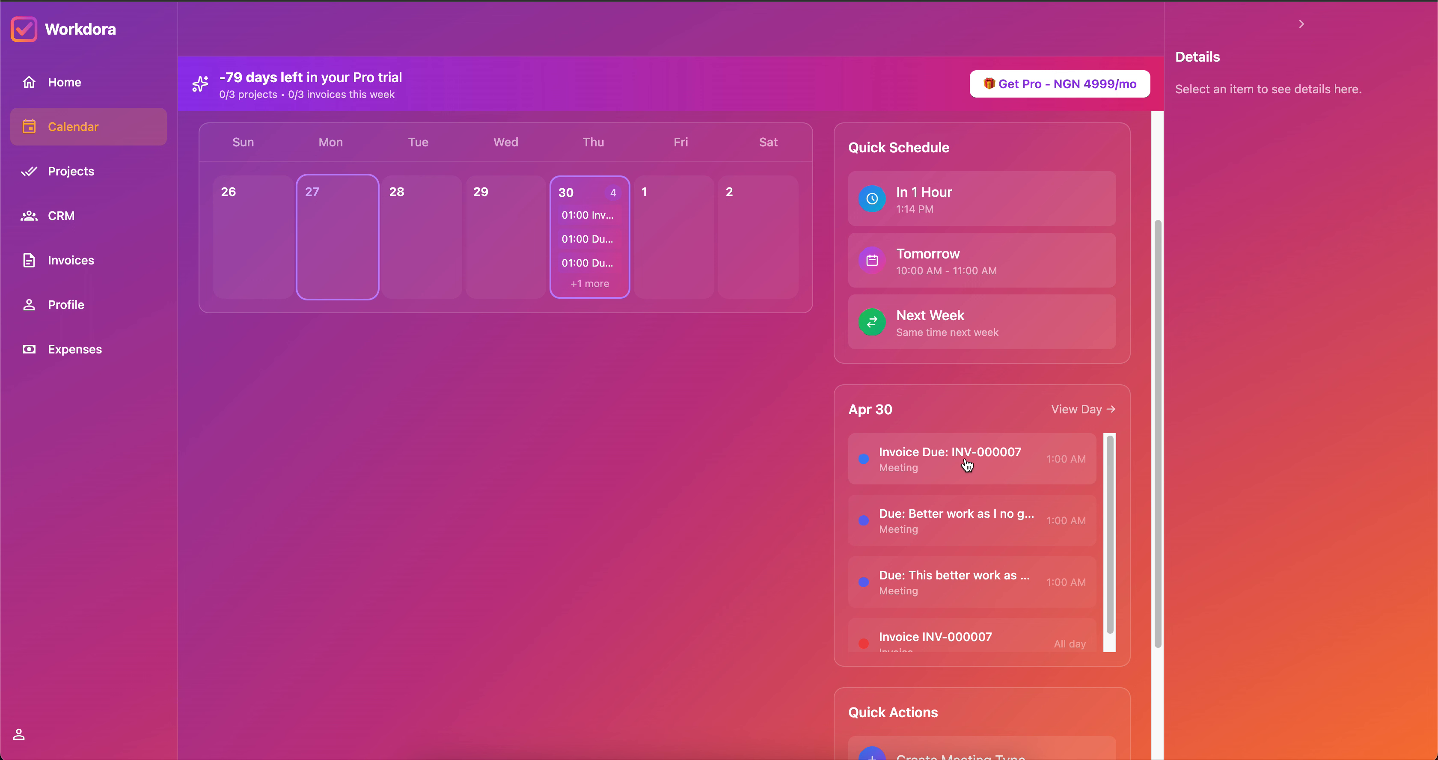
scroll(926, 527, "down", 1)
scroll(915, 502, "up", 1)
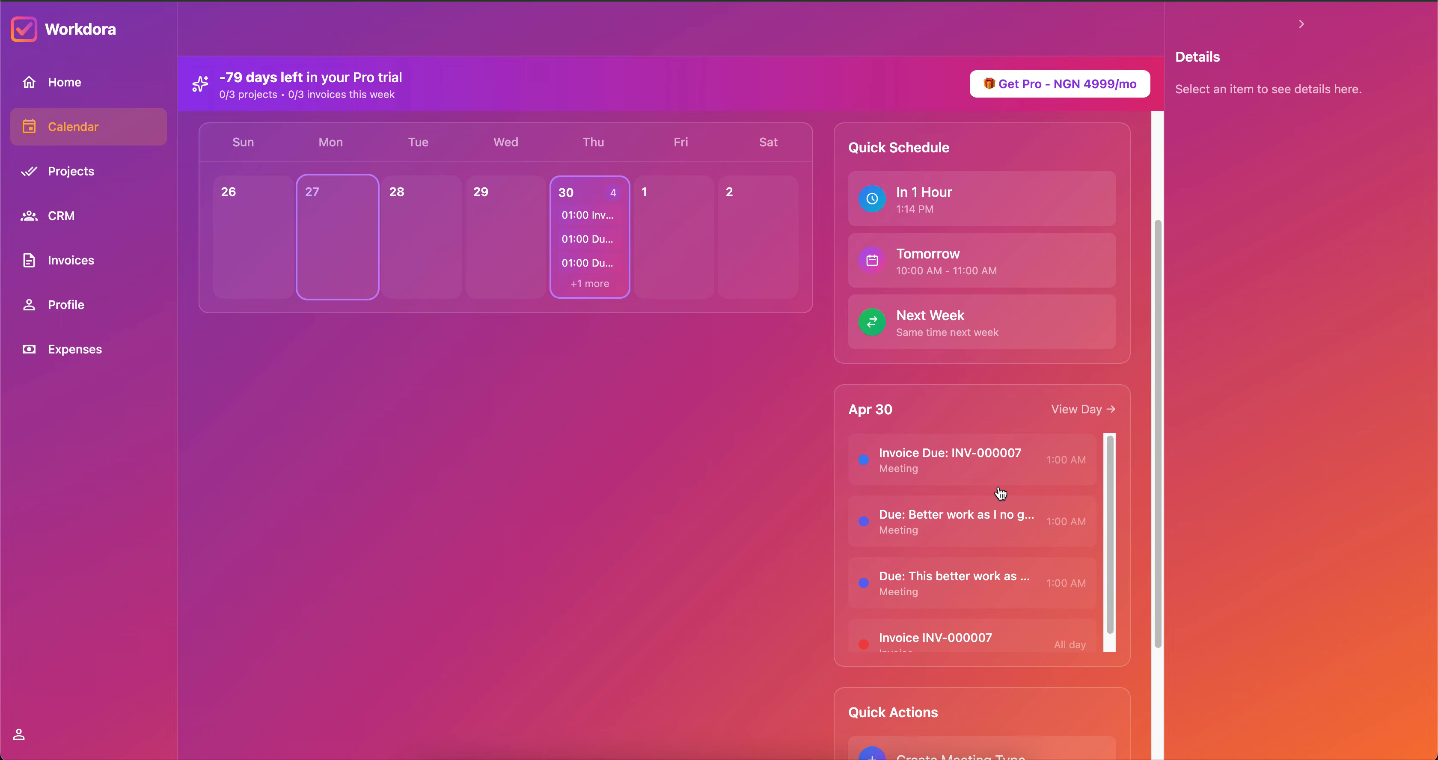
scroll(1005, 503, "down", 1)
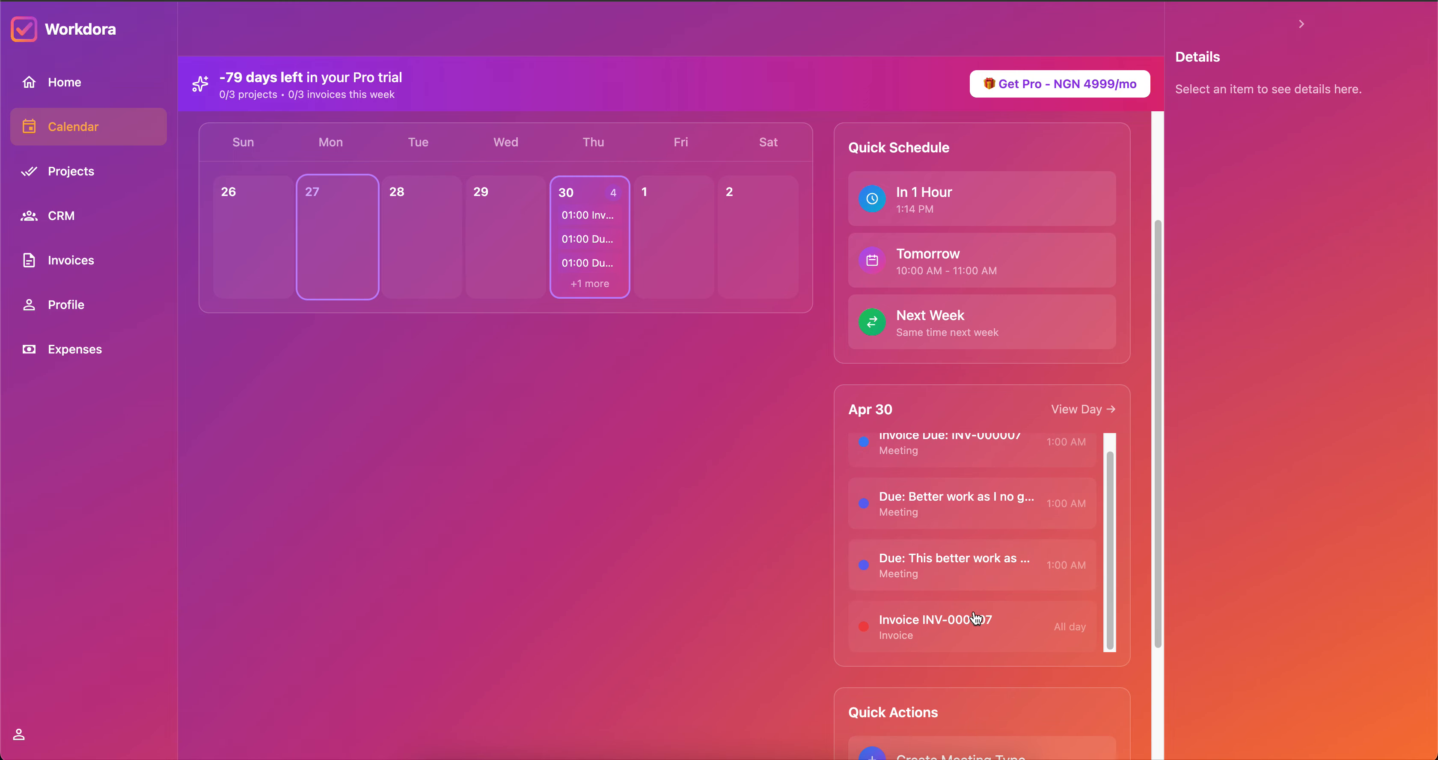
scroll(871, 591, "up", 1)
scroll(717, 475, "up", 3)
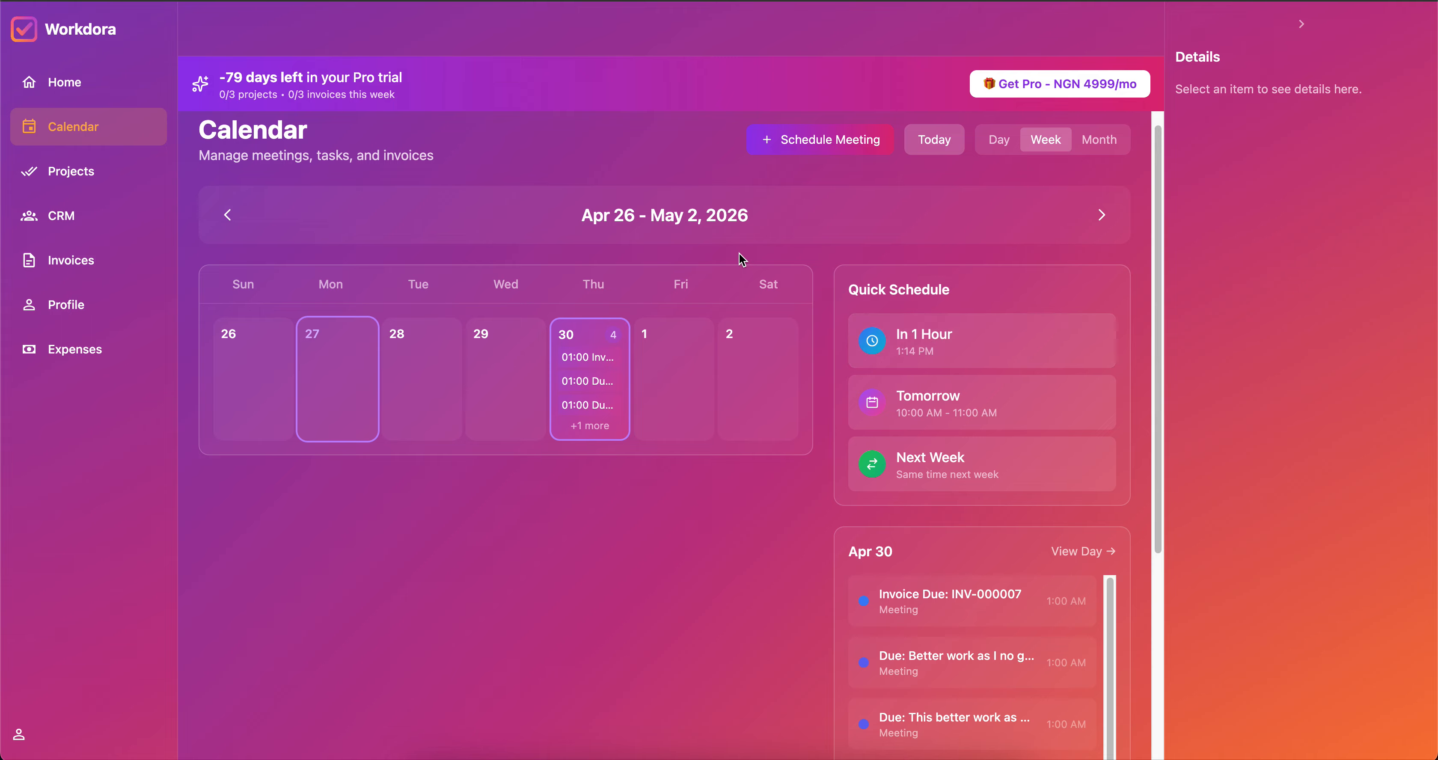
left_click(832, 146)
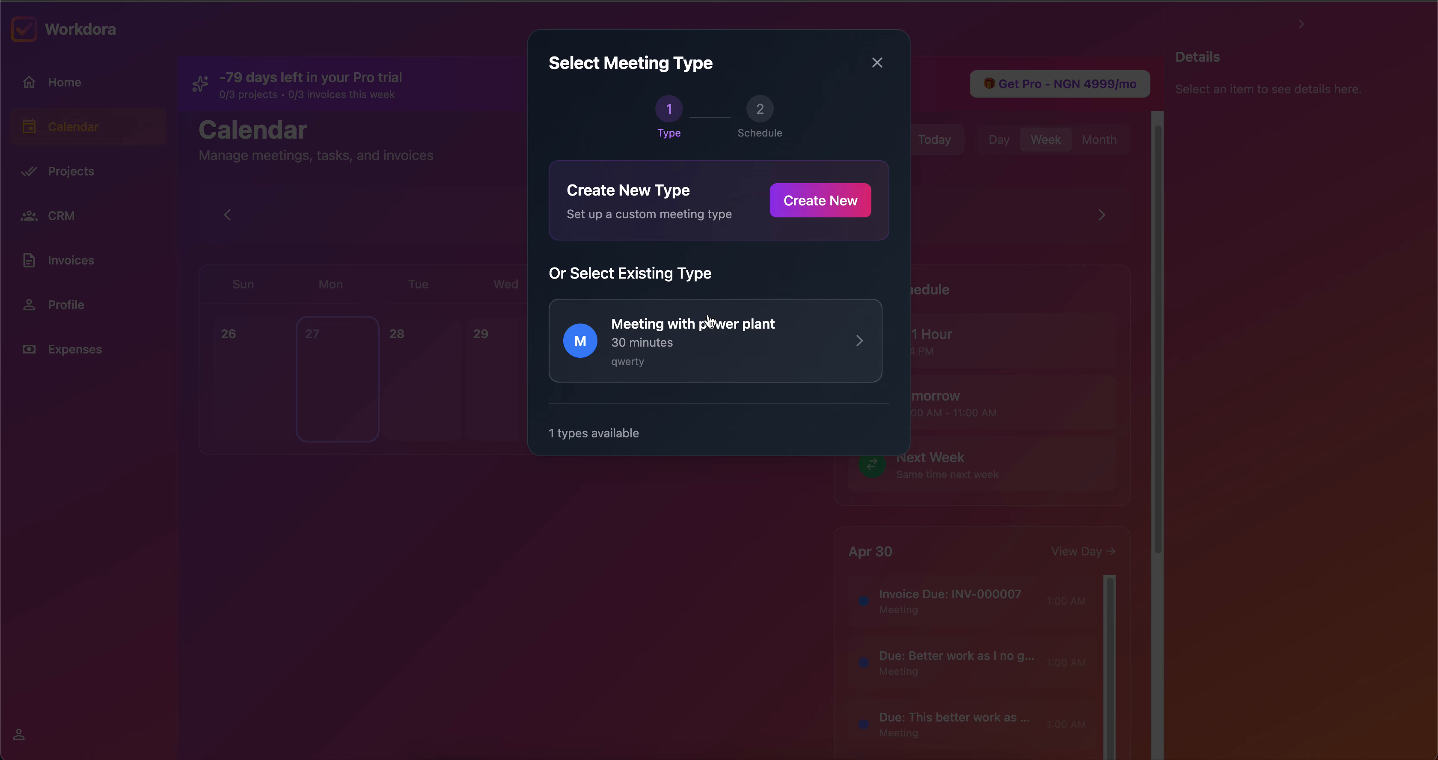
left_click(877, 63)
From the projects list, start a new project named 'WHO website'.
left_click(85, 183)
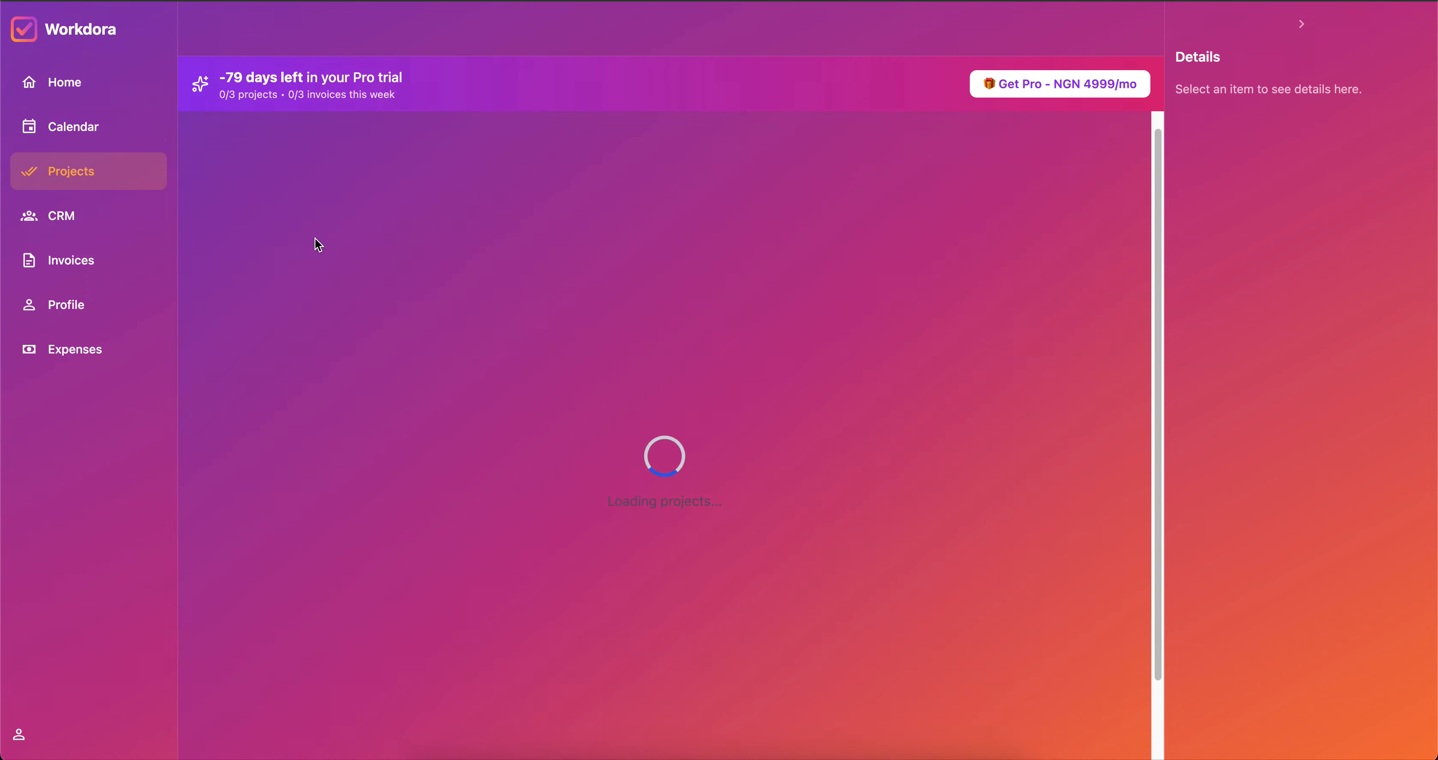
scroll(652, 363, "down", 3)
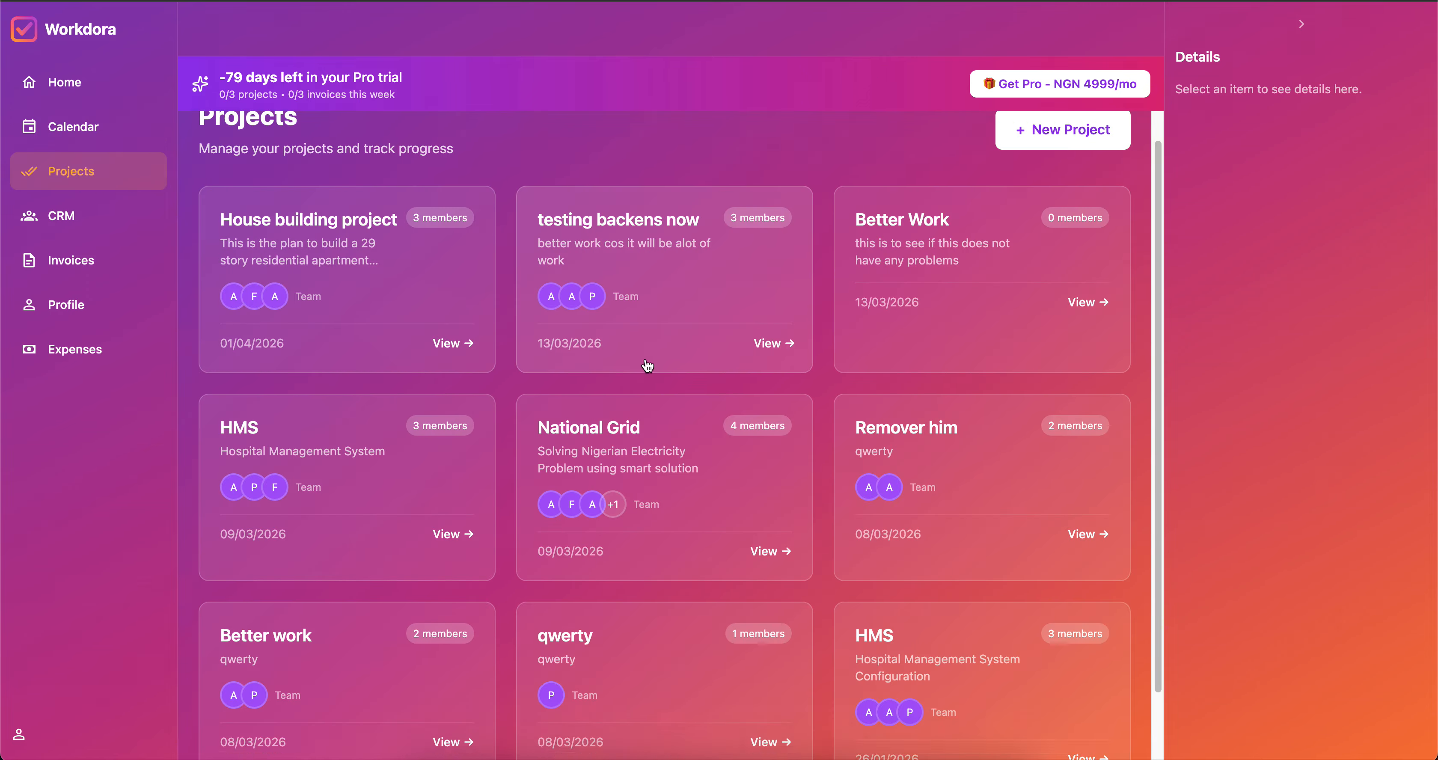
scroll(648, 365, "up", 4)
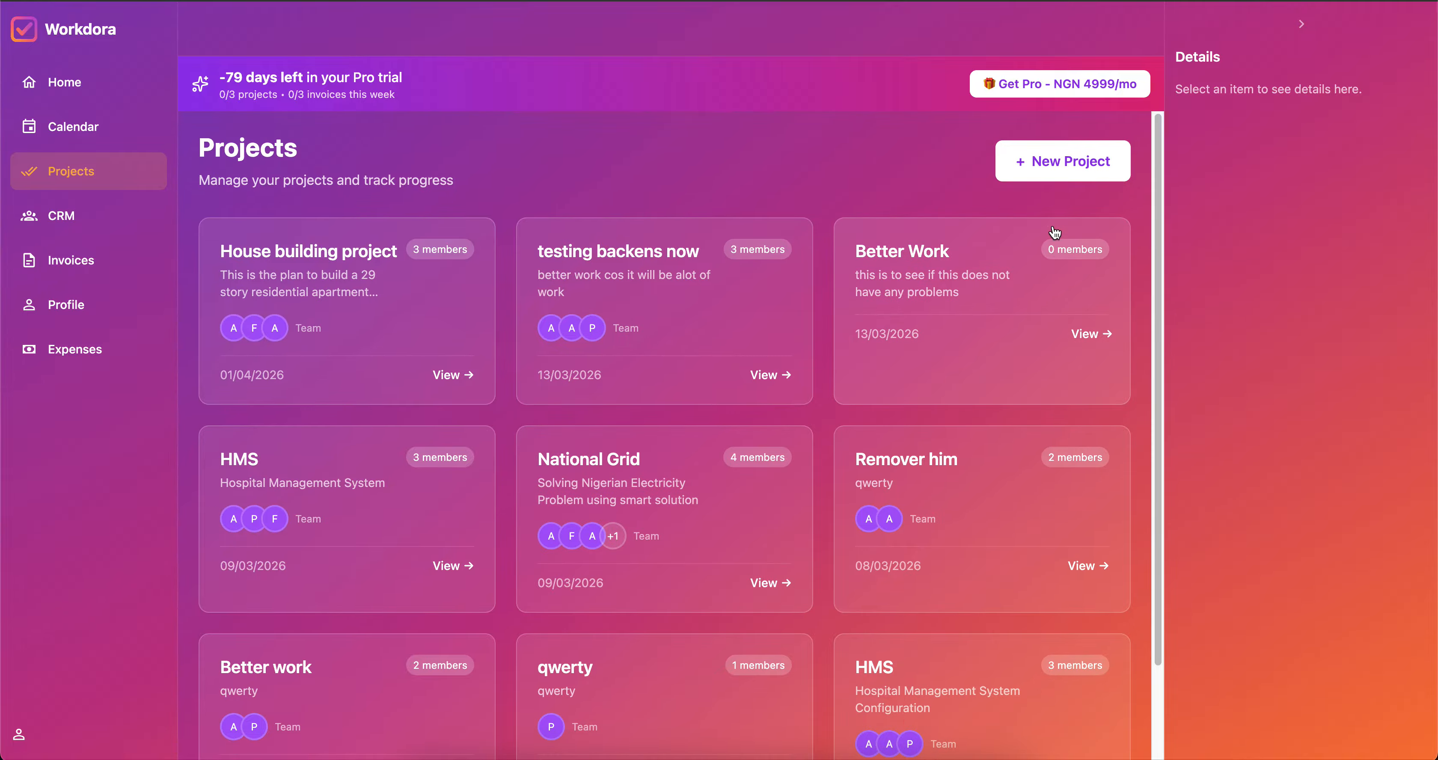
left_click(1064, 171)
left_click(625, 178)
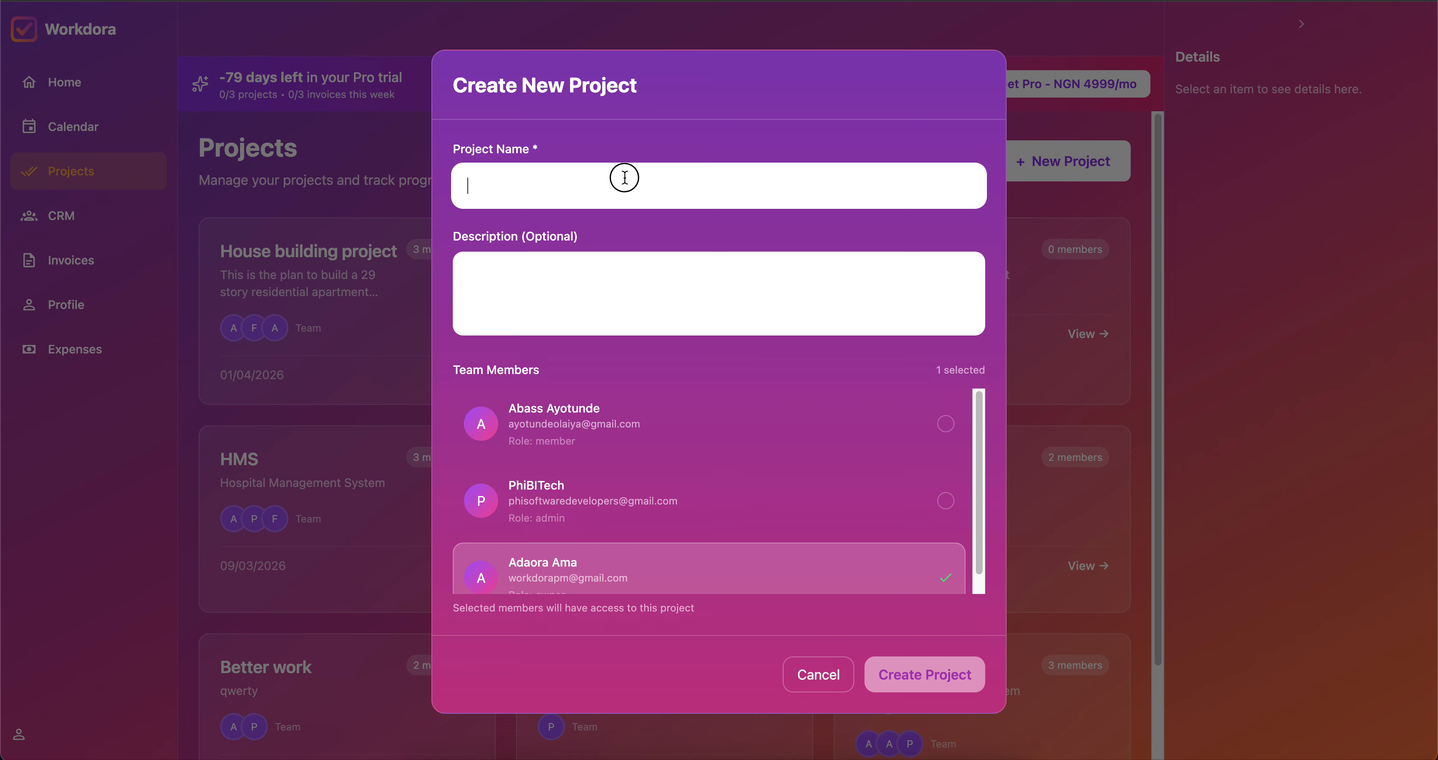
type("WHO website")
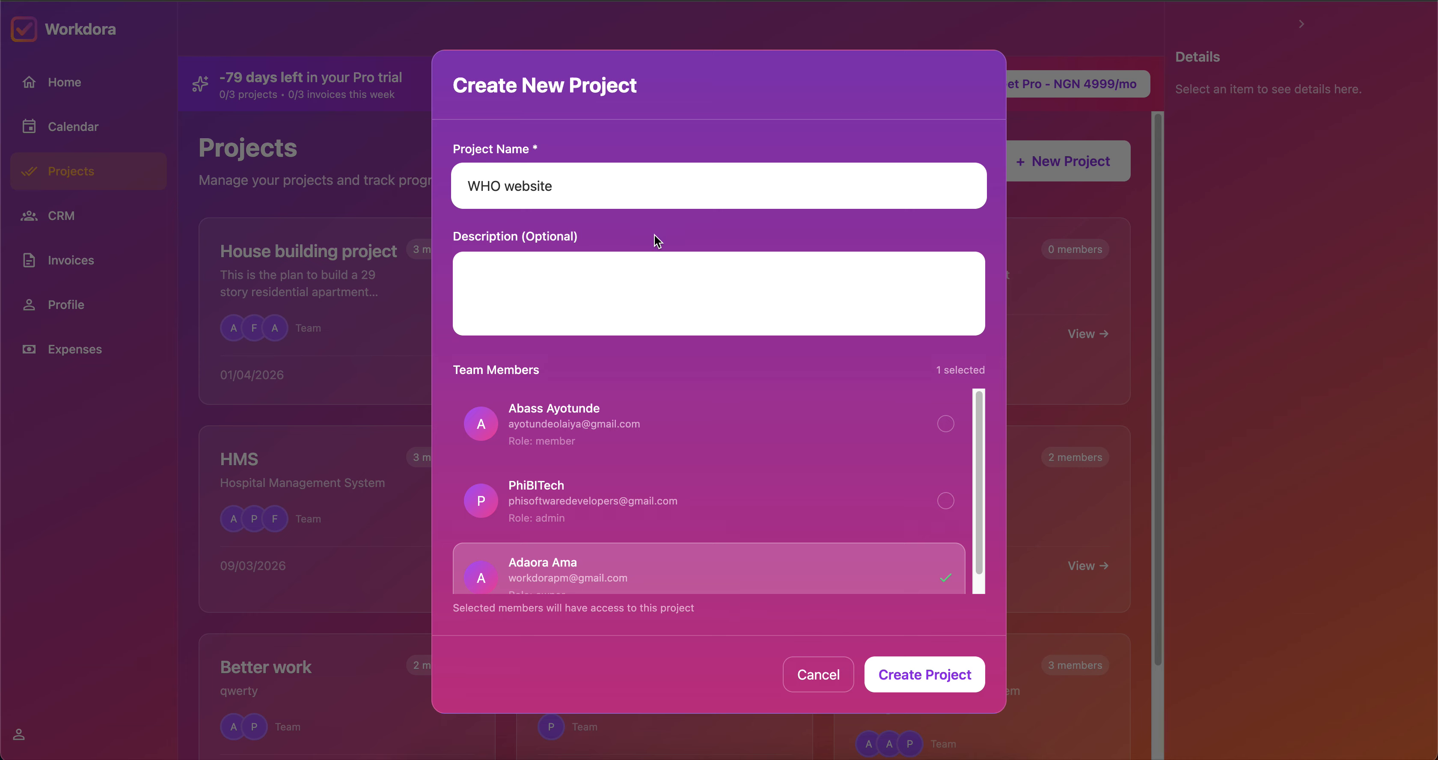
Describe the project as 'WHO philanthropy project in nigeria'.
left_click(579, 275)
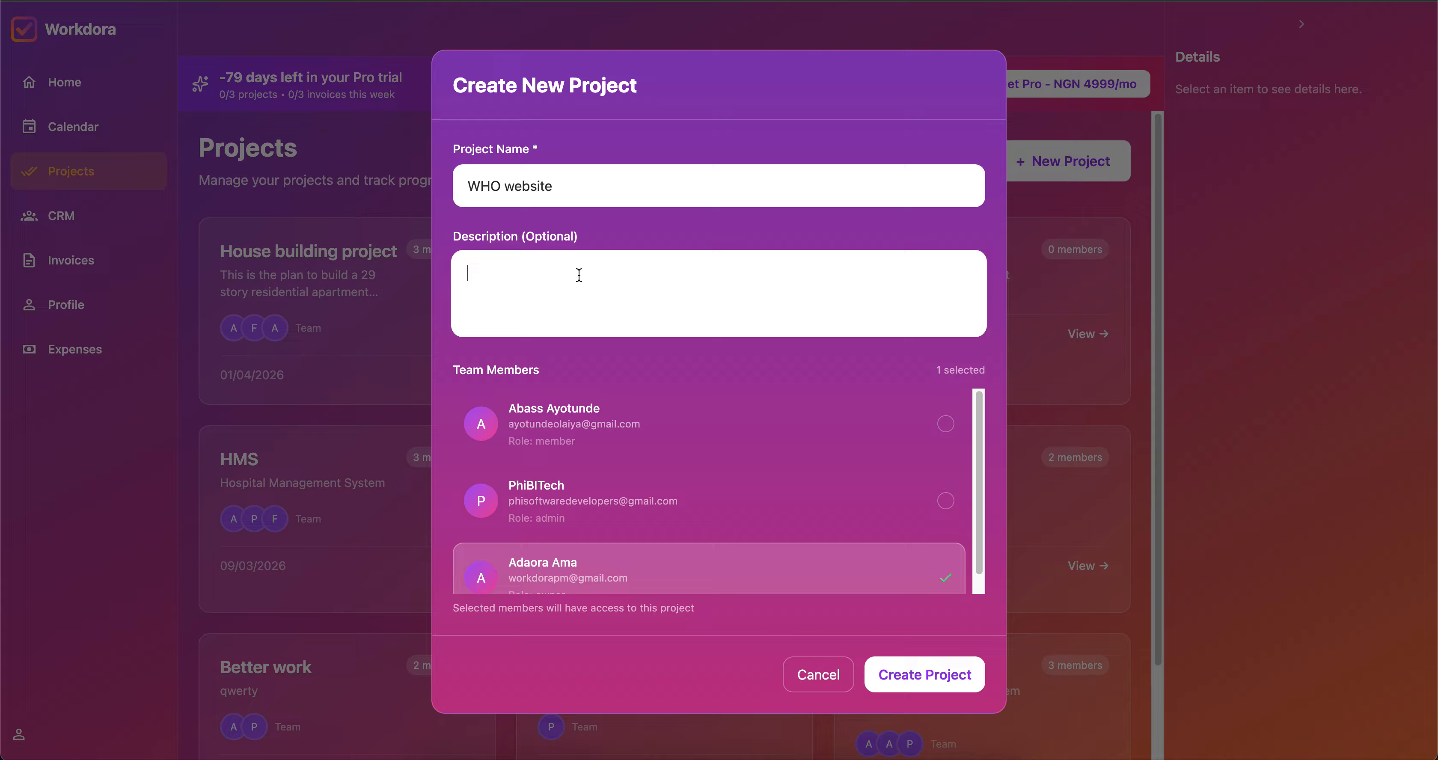
type("WHO philantropy projec")
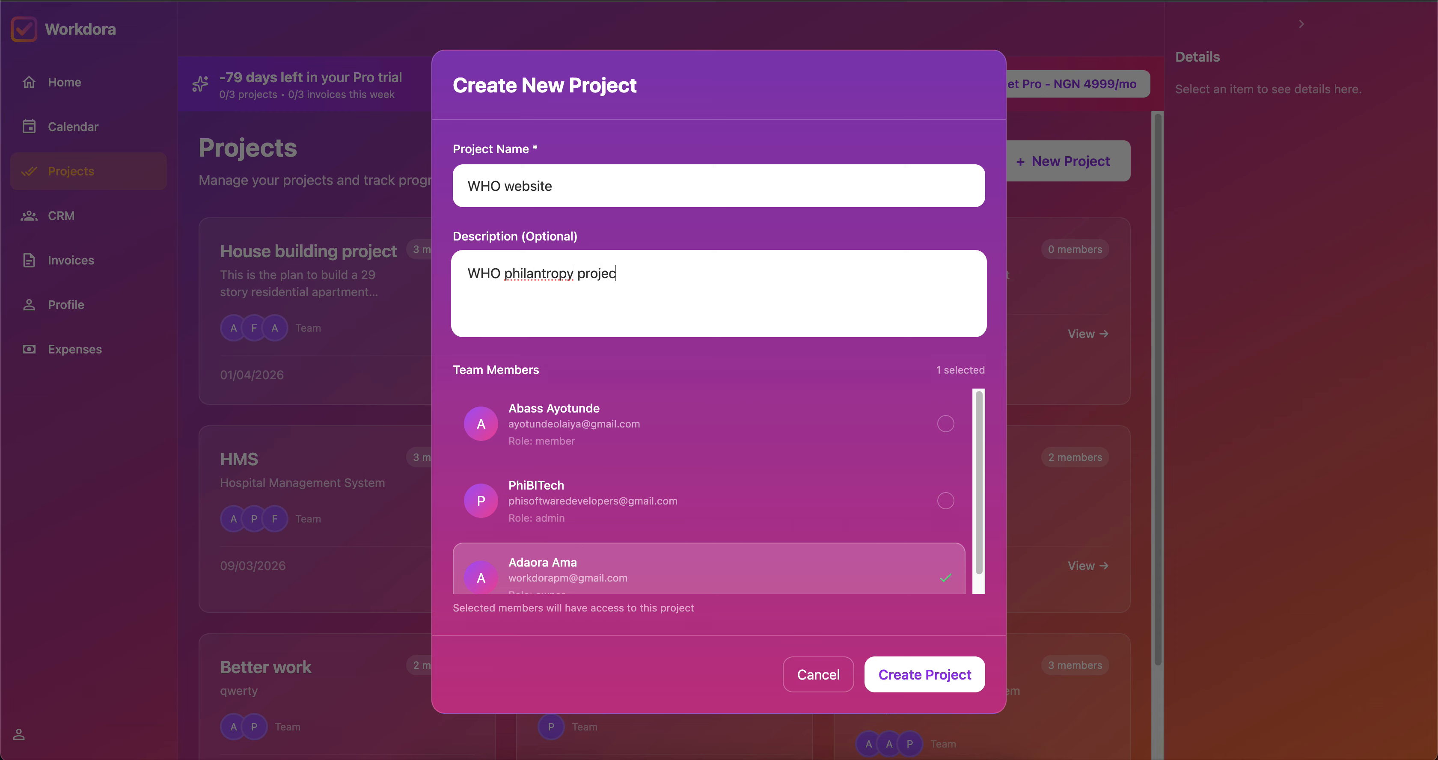
type("t in nigeria")
left_click(525, 274)
type("l")
scroll(698, 447, "down", 1)
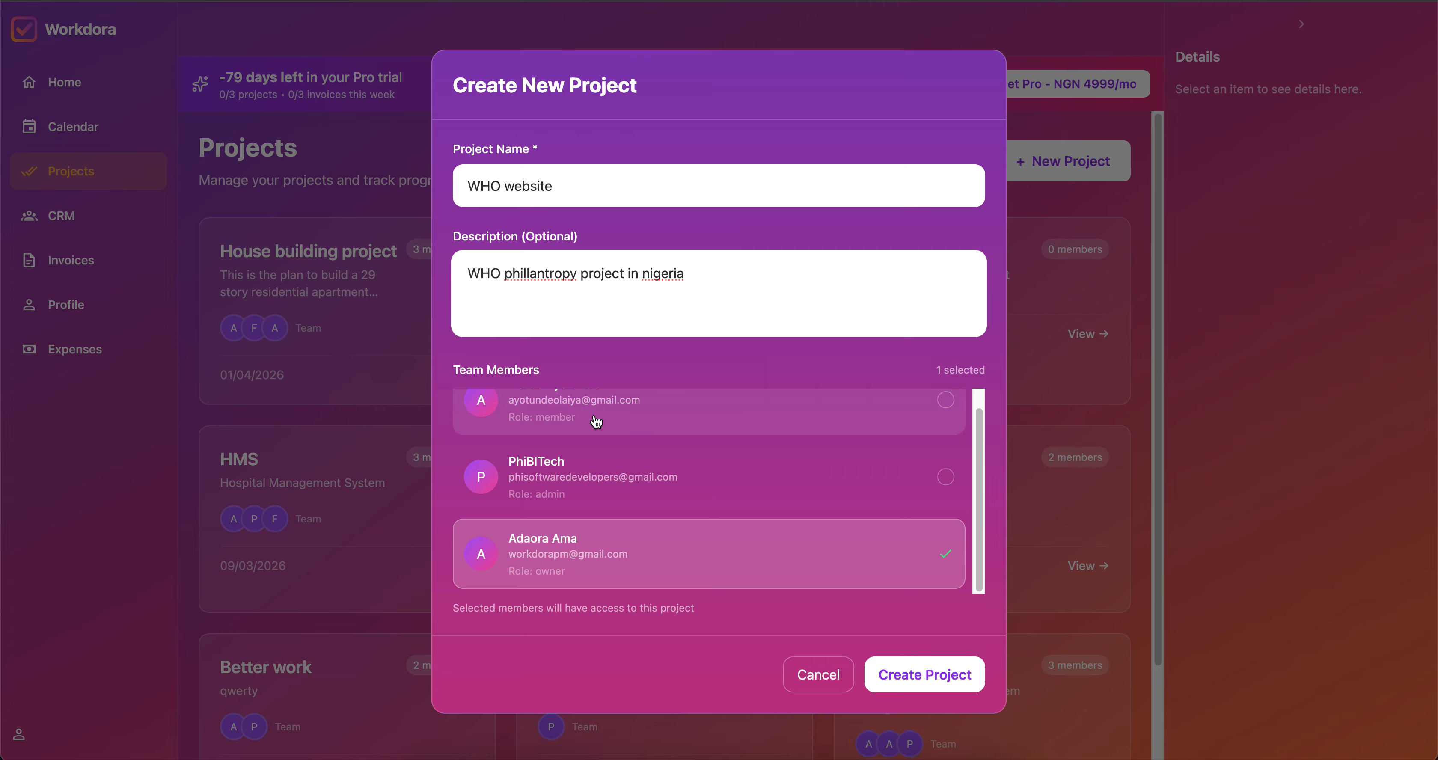
scroll(697, 443, "up", 1)
scroll(697, 443, "down", 1)
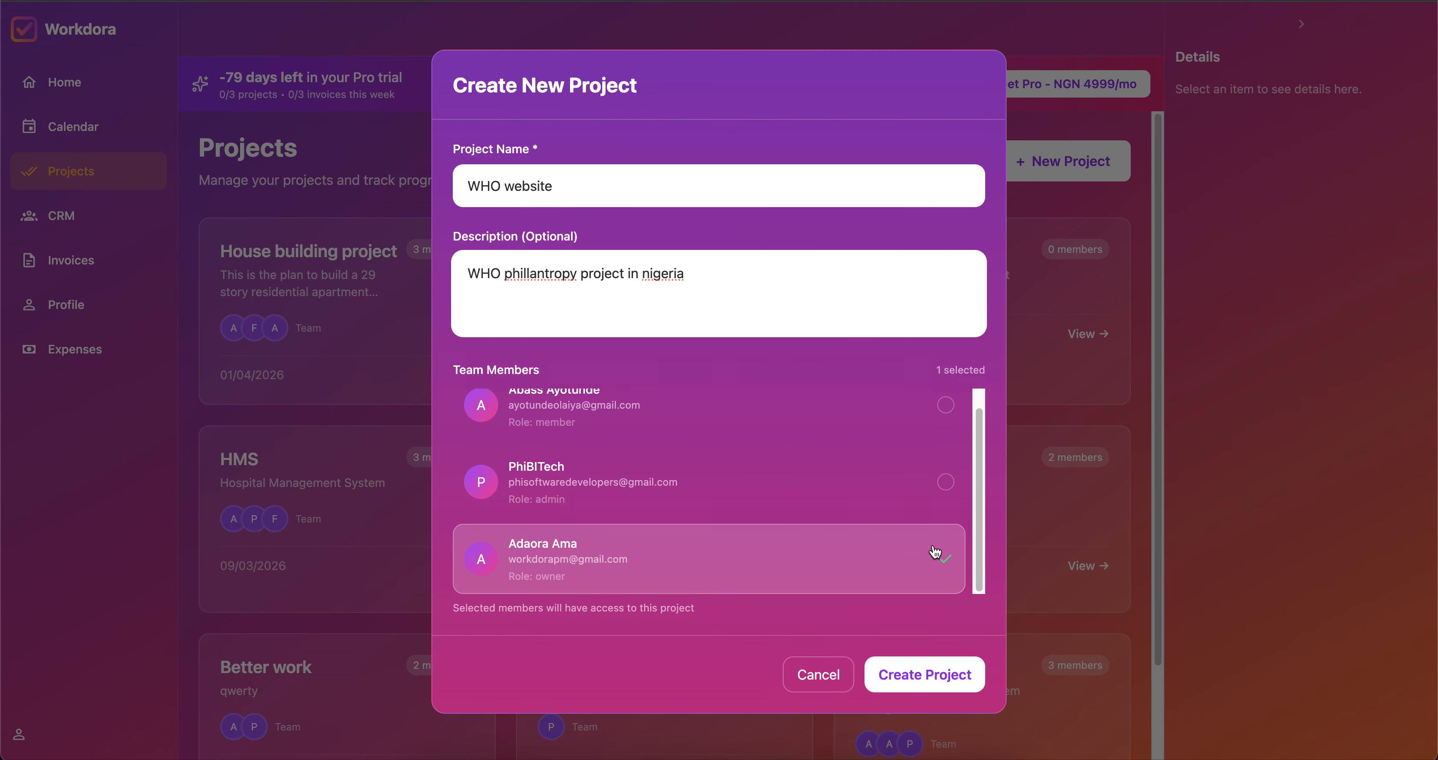
scroll(721, 513, "up", 1)
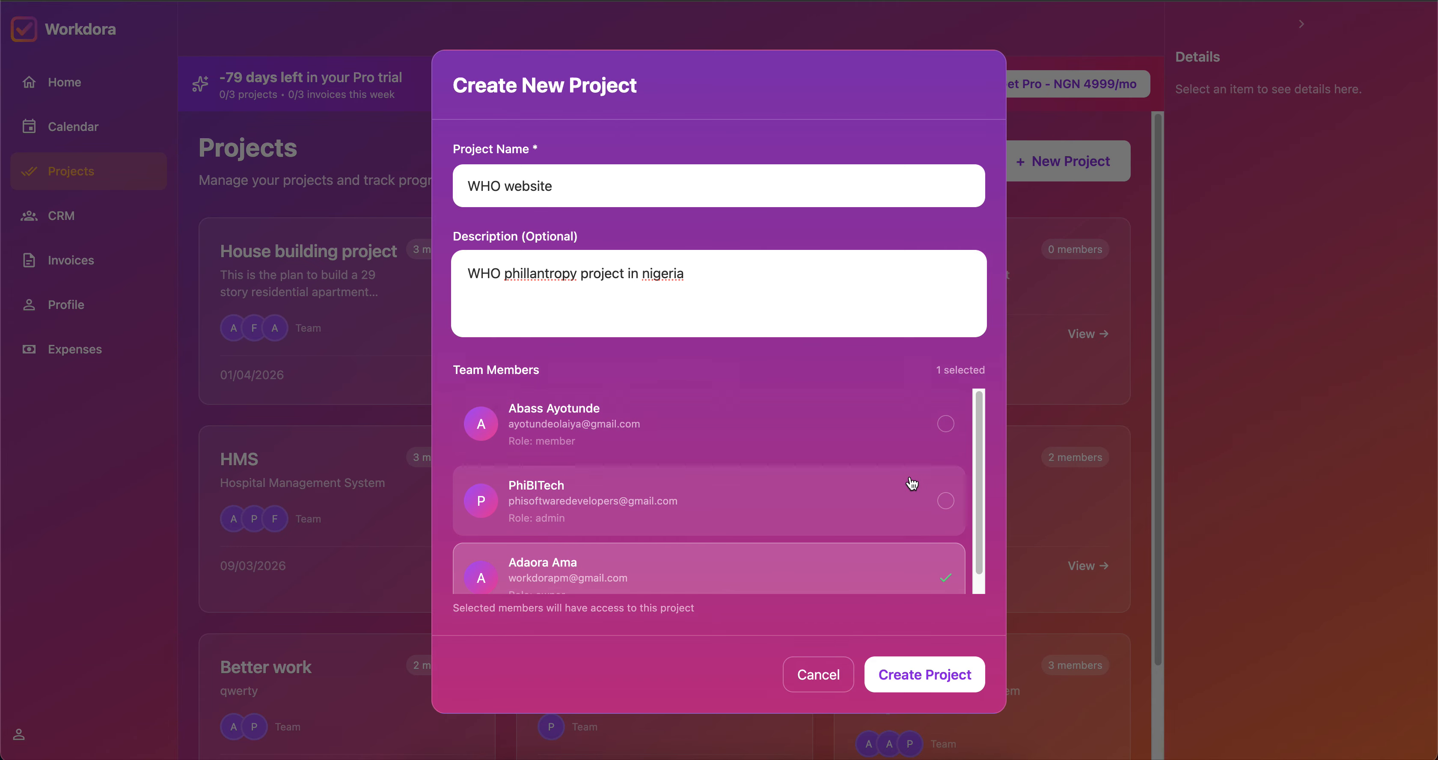
Add the remaining two members to the project team.
left_click(957, 511)
left_click(951, 438)
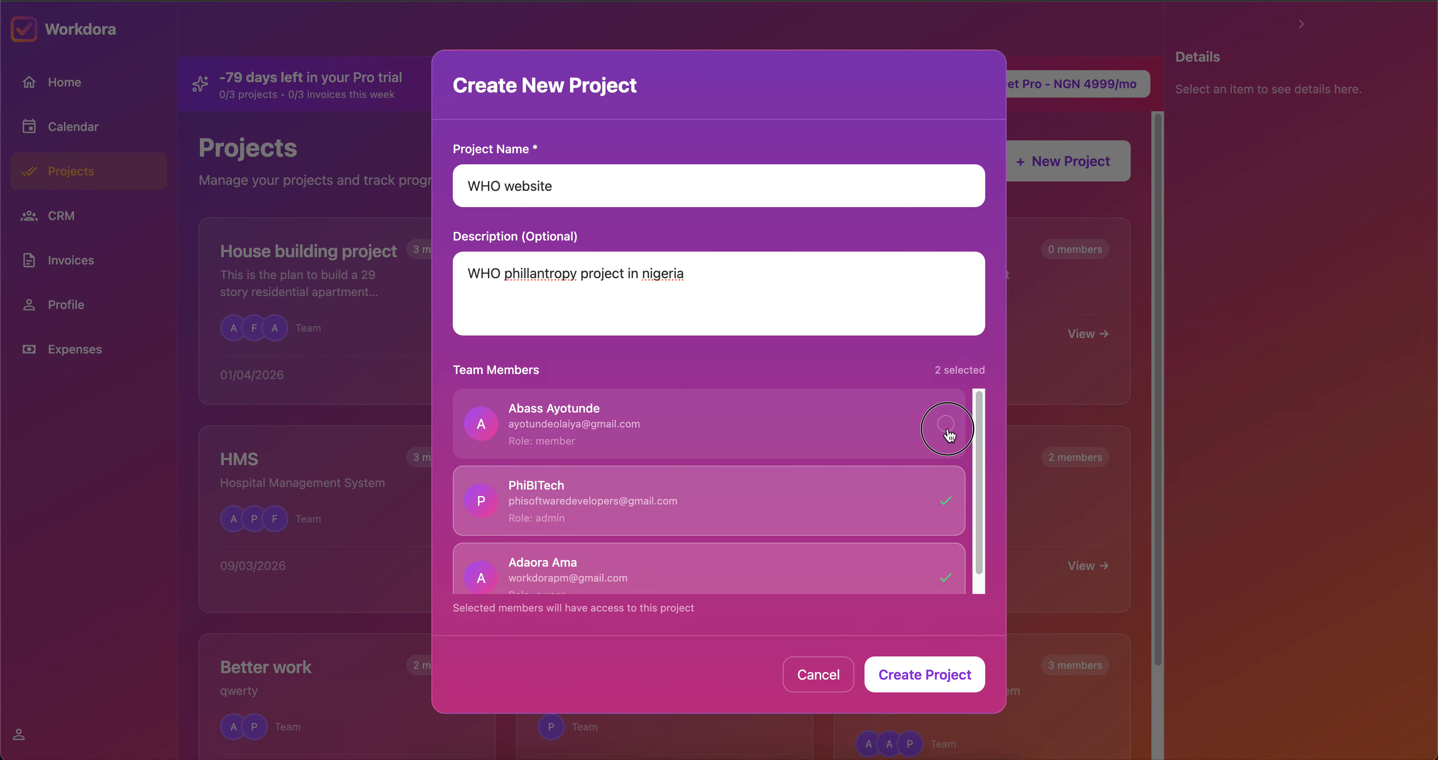
scroll(690, 497, "down", 1)
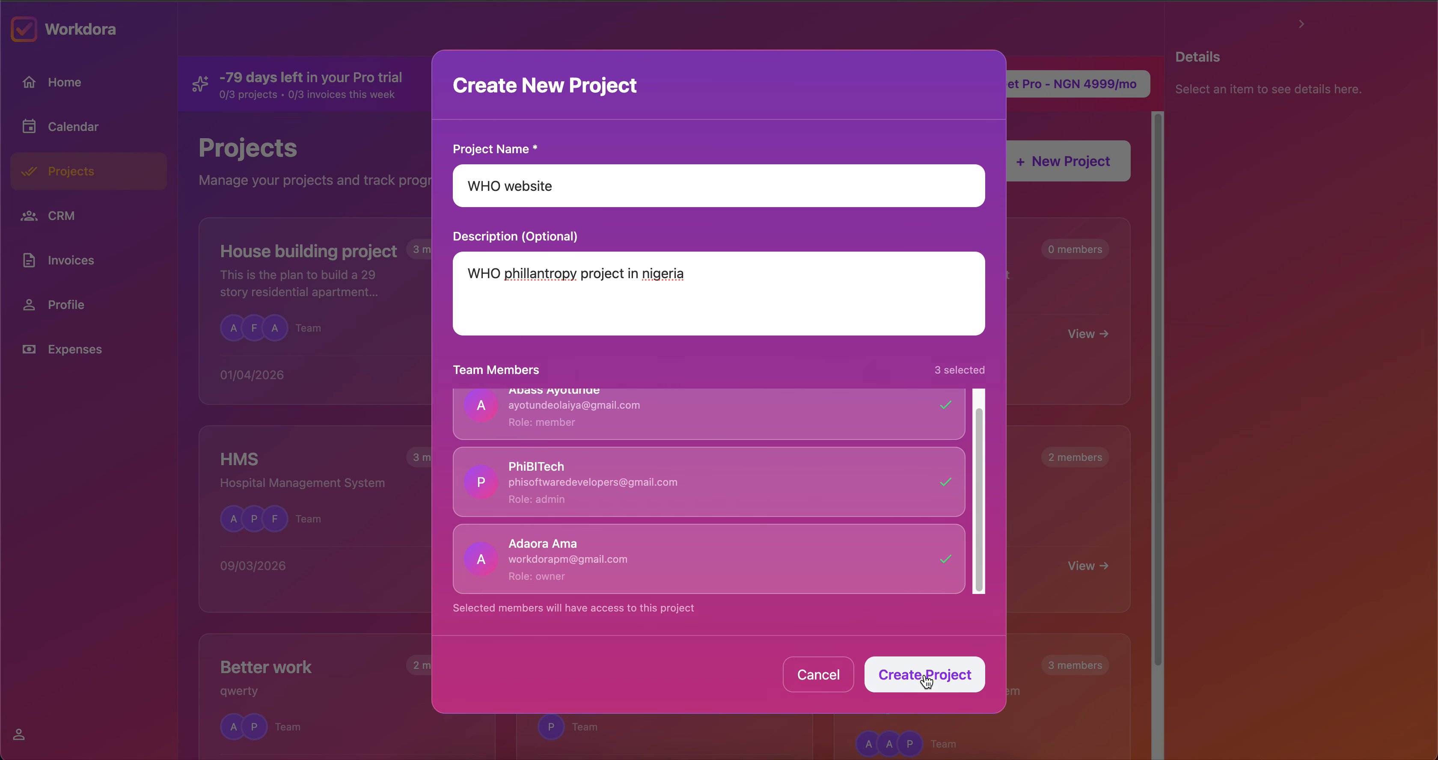
Correct the description's spelling to 'philanthropy' and create the project.
left_click(560, 277)
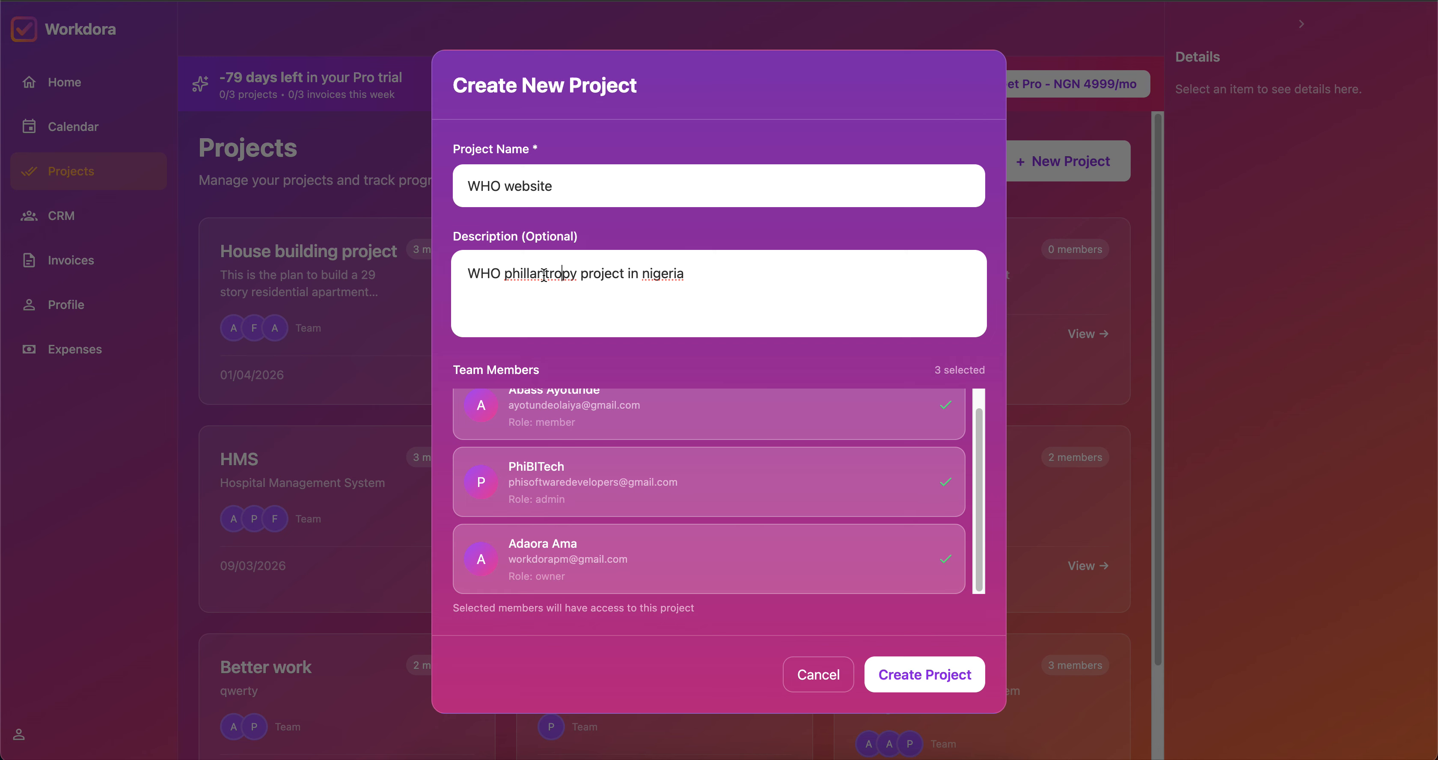
right_click(544, 275)
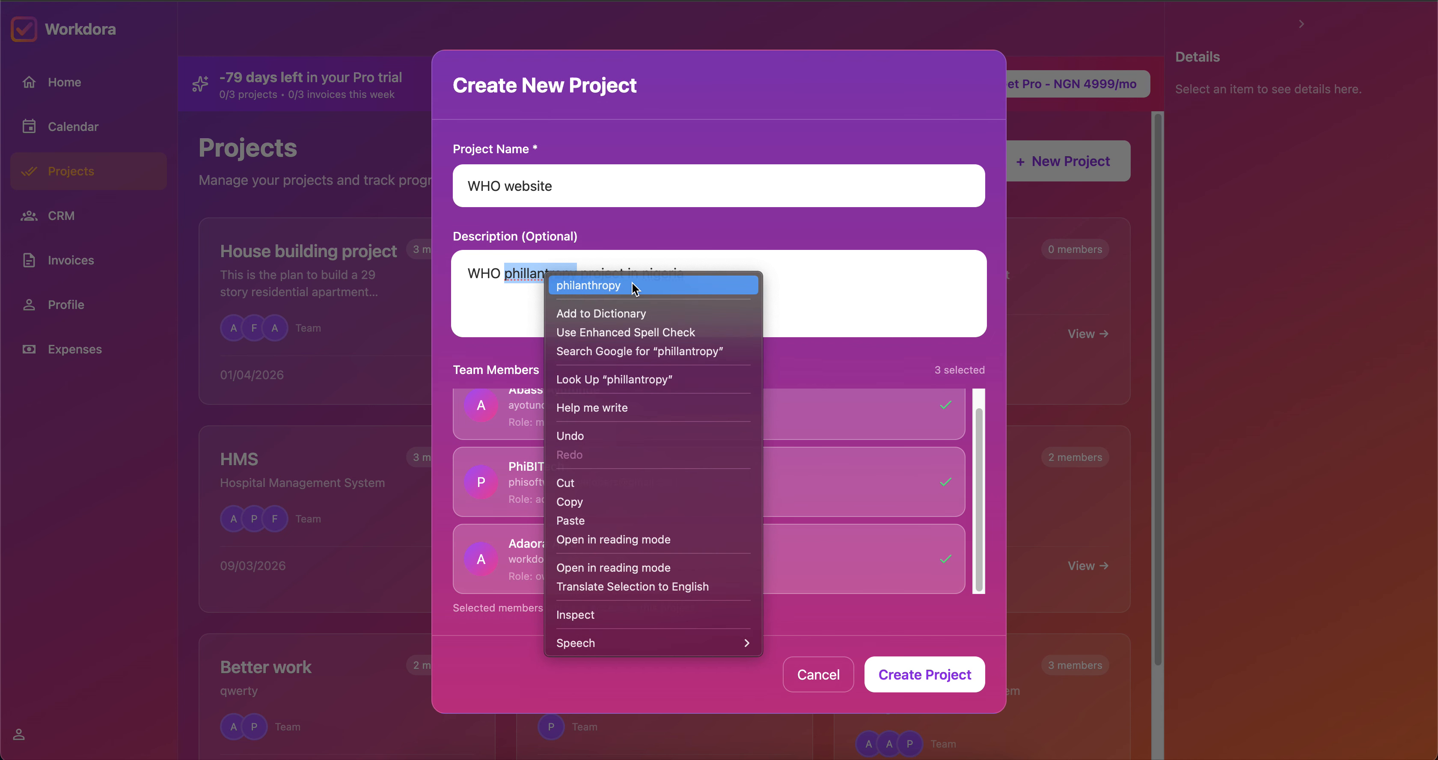
left_click(635, 289)
scroll(867, 451, "up", 1)
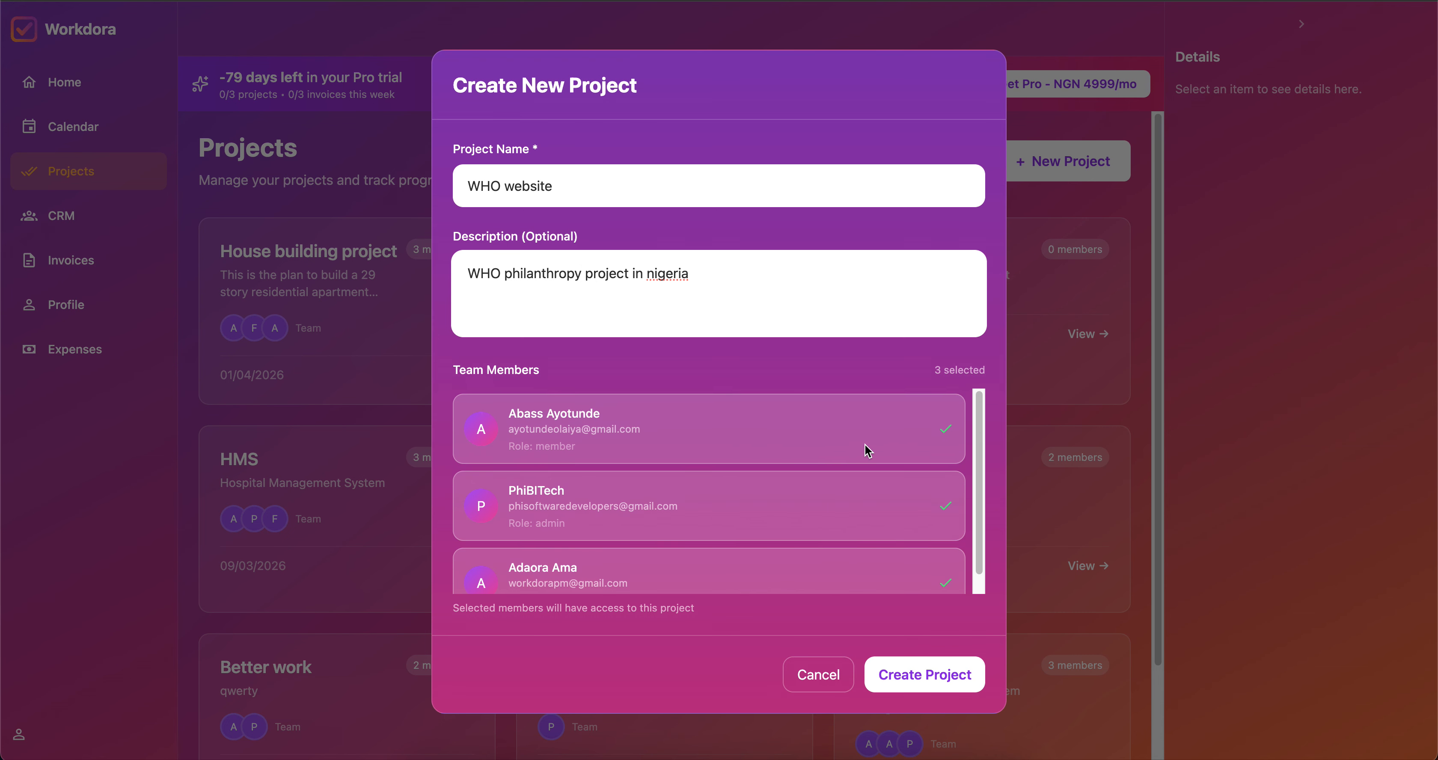
scroll(865, 445, "down", 1)
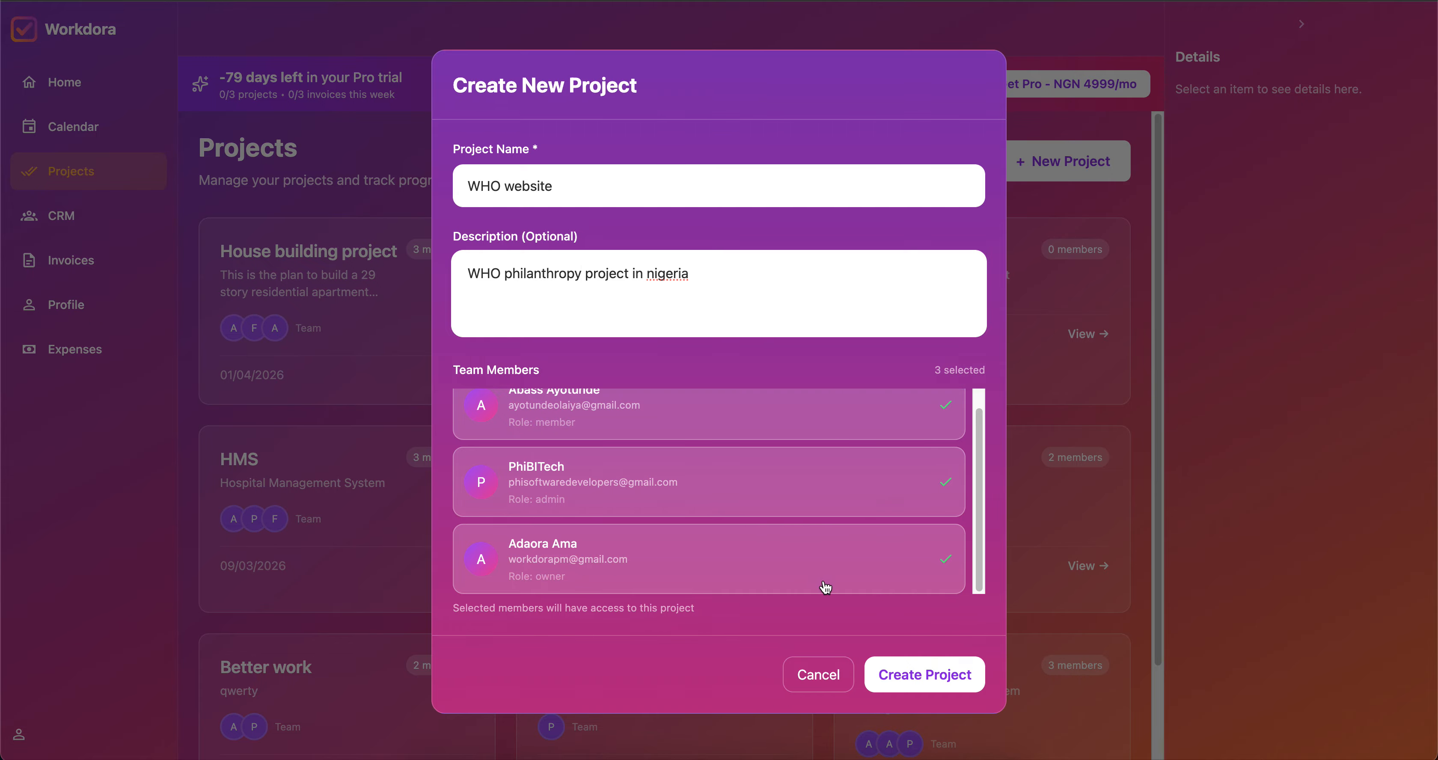
left_click(919, 689)
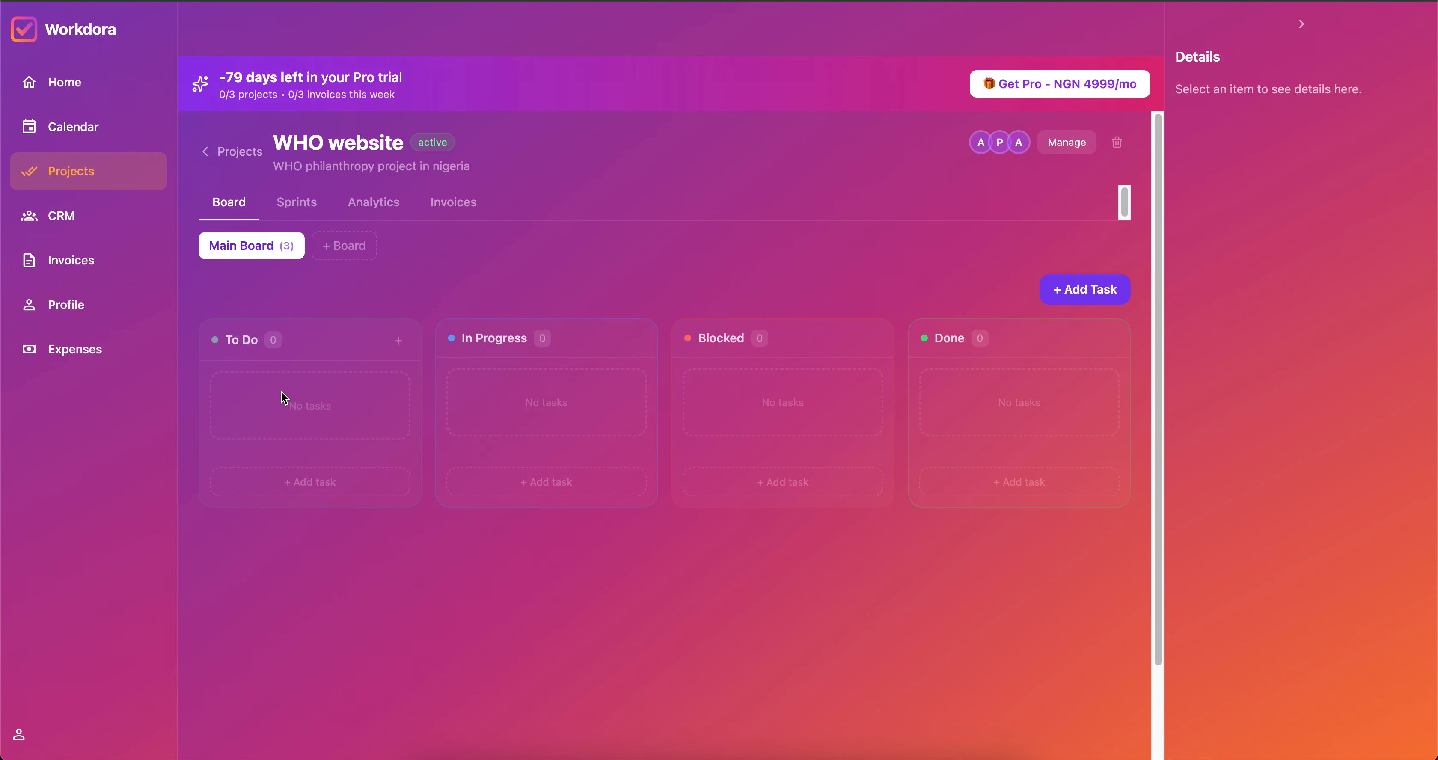
Start a 'Landing page' task described as holding all the project details in Nigeria.
left_click(1083, 288)
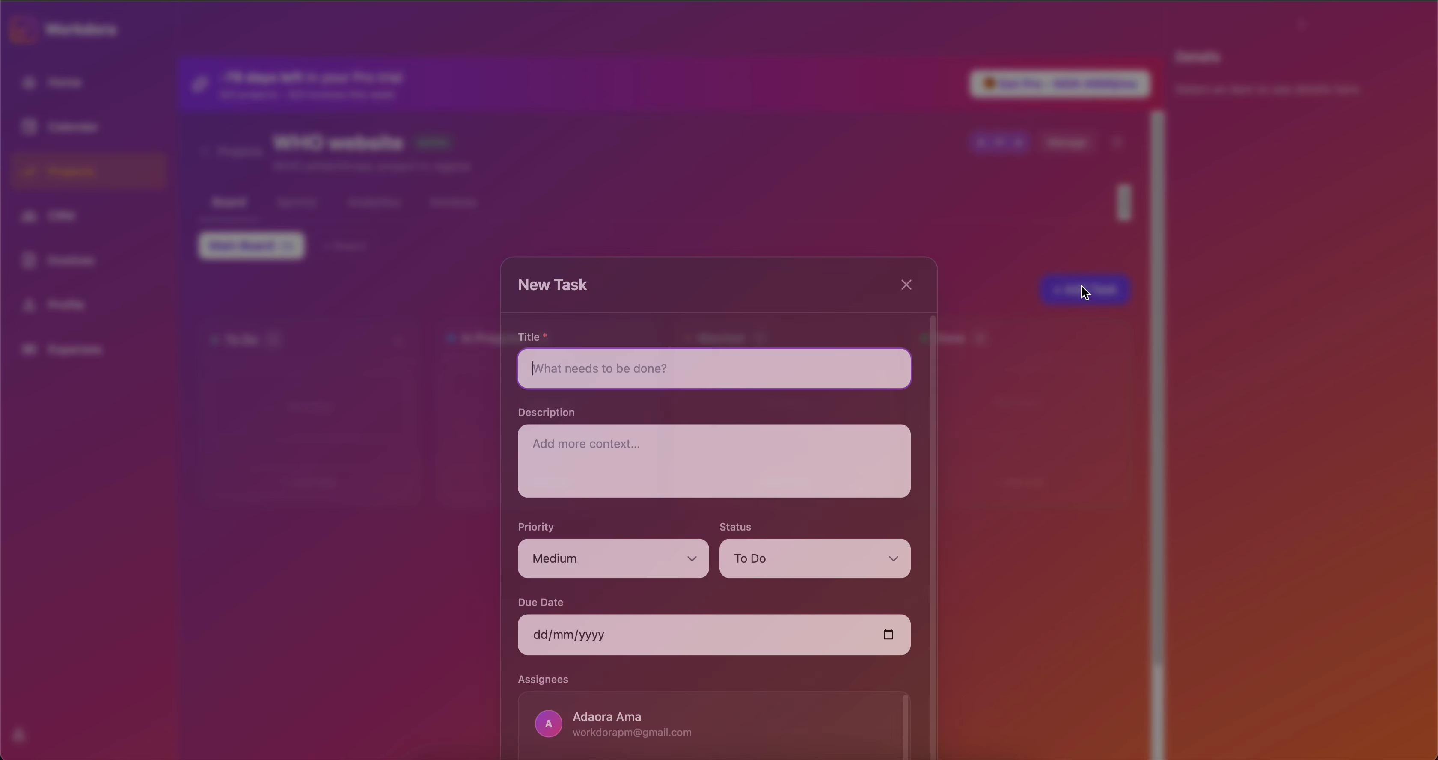
type("La")
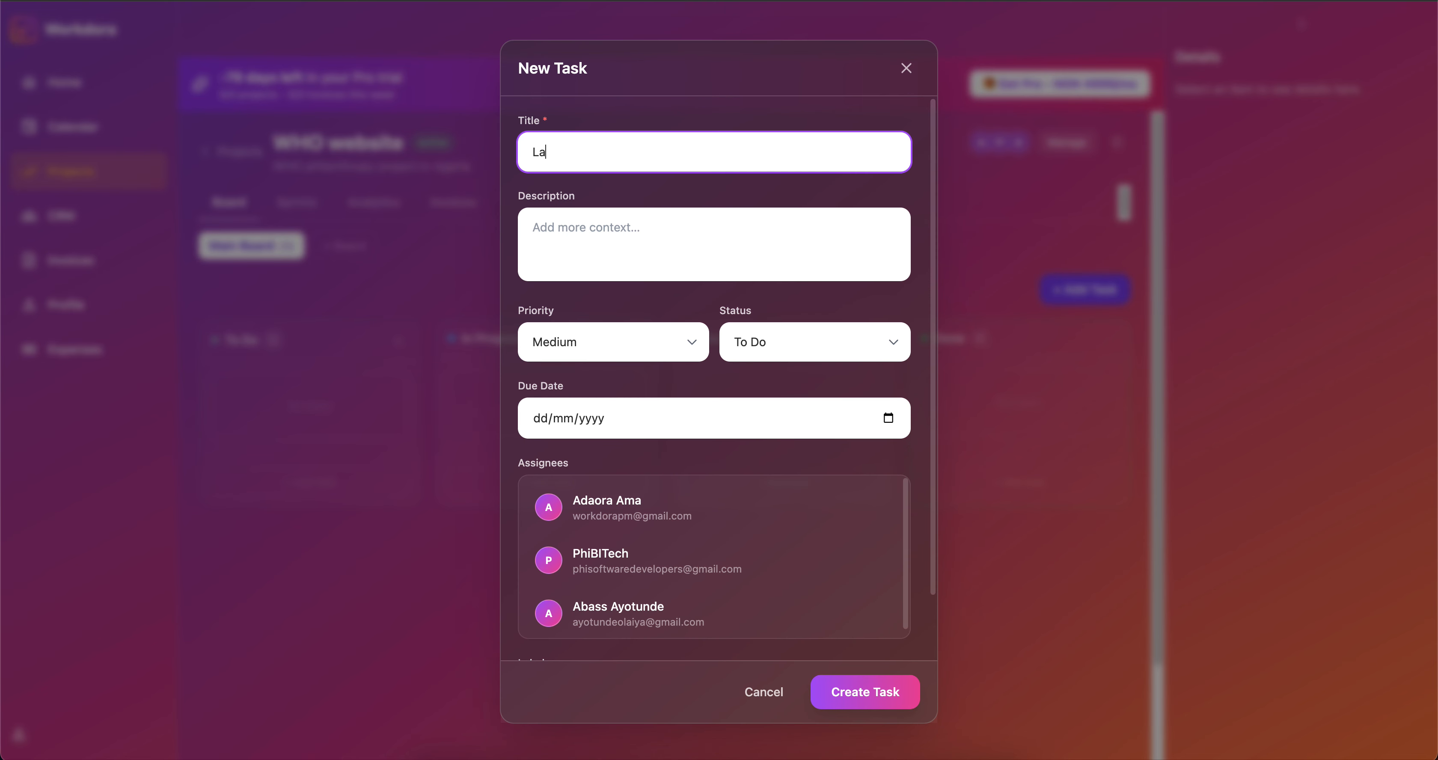
type("nding page")
left_click(595, 224)
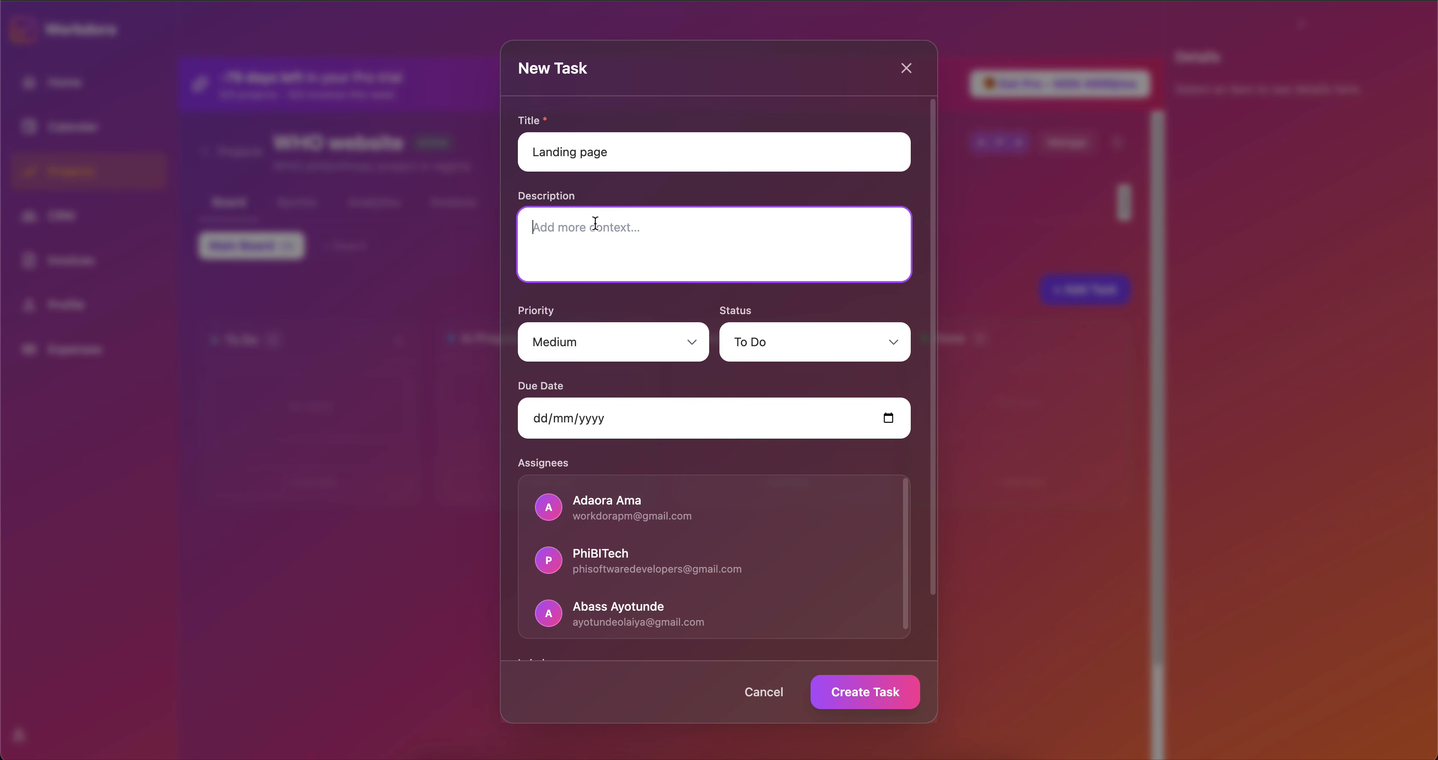
type("it as all the deatils of the projec")
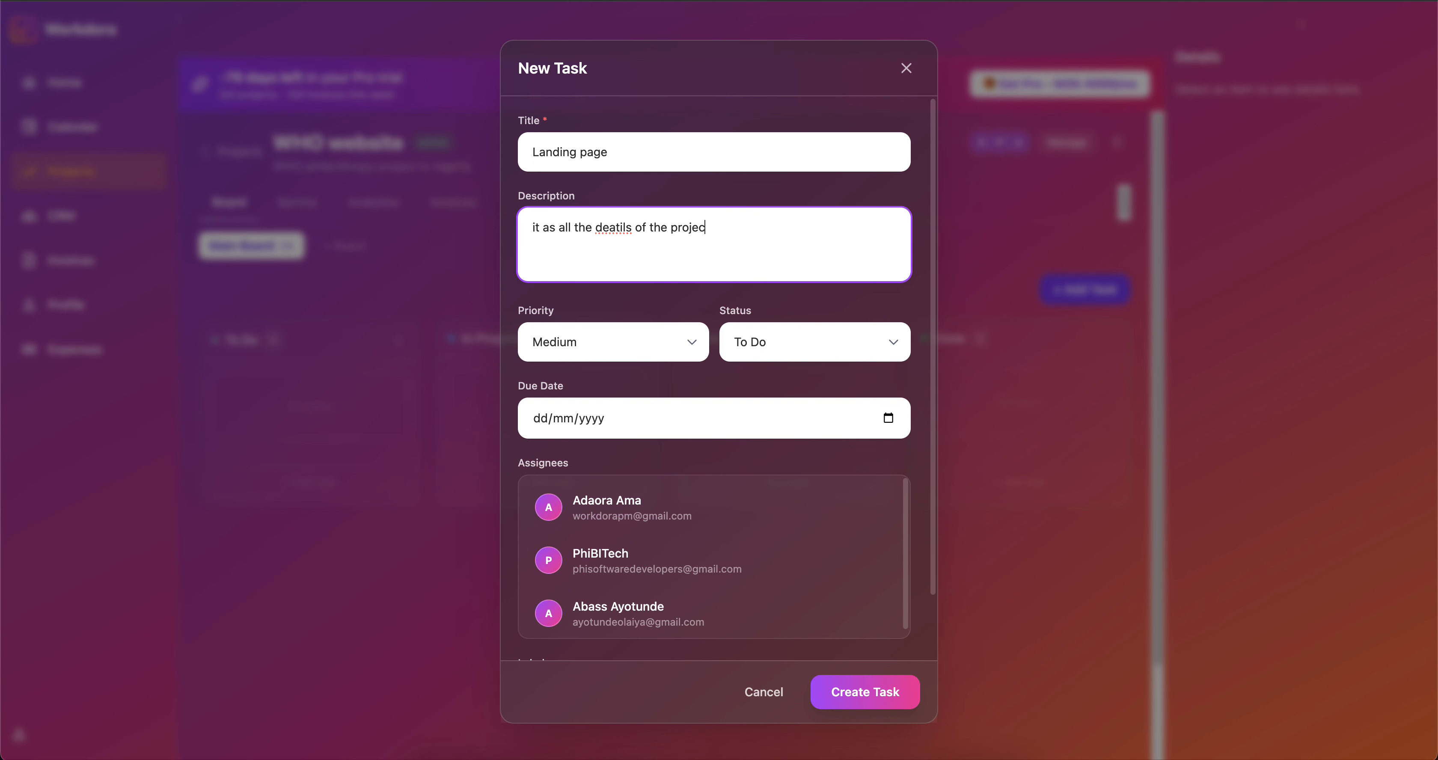
type("t in Nigeria")
left_click(615, 228)
key("BackSpace")
type("a")
Set Low priority, due date 29 April 2026, assign the last member, and create the task.
left_click(672, 350)
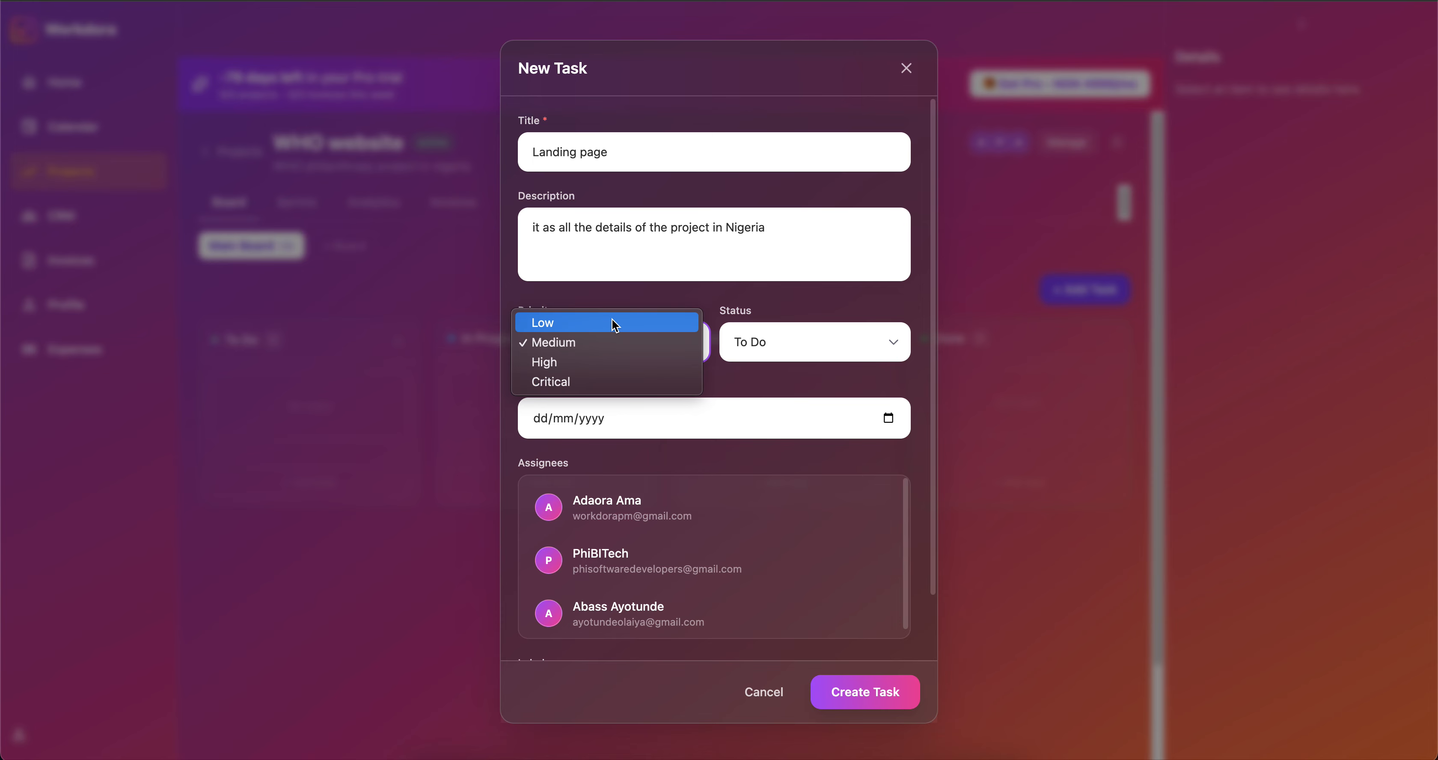
left_click(613, 322)
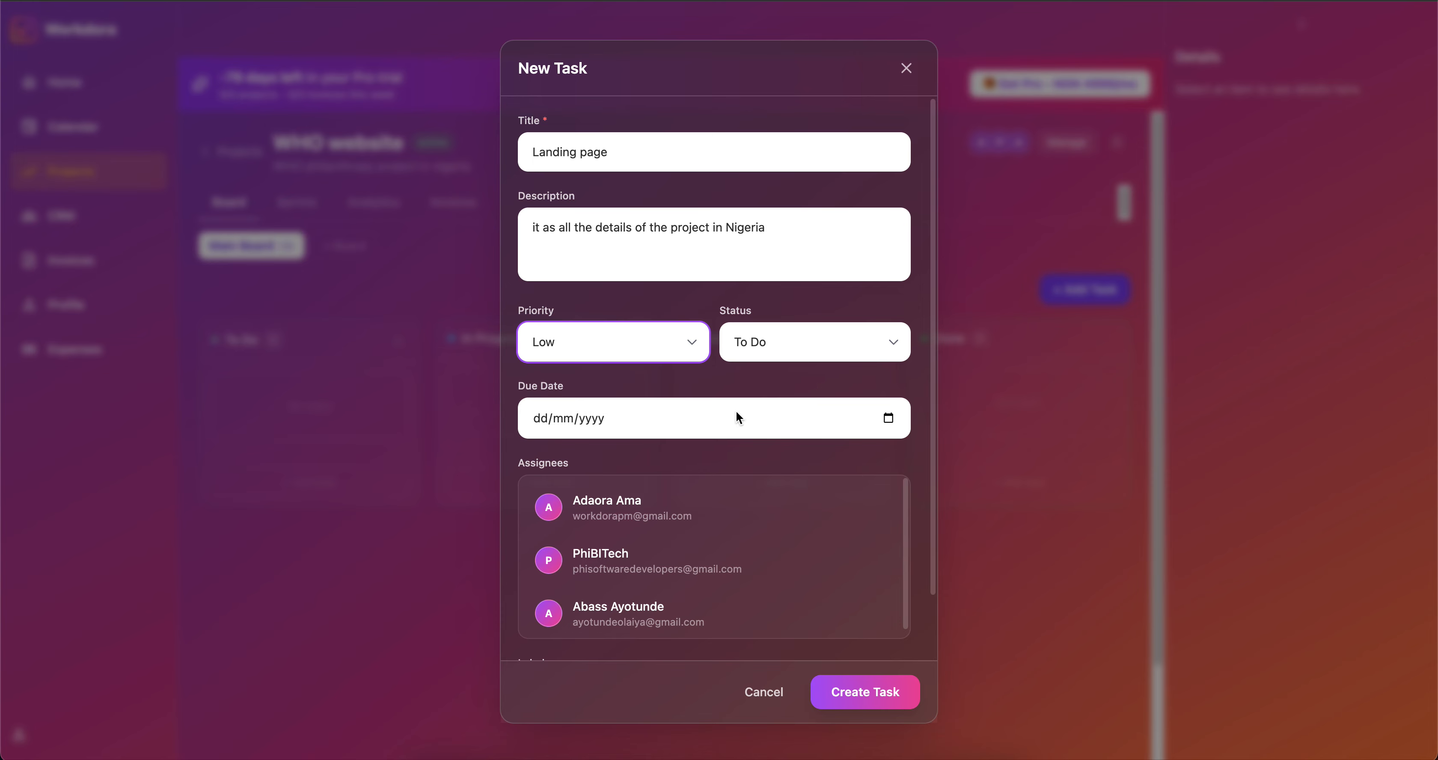
left_click(888, 419)
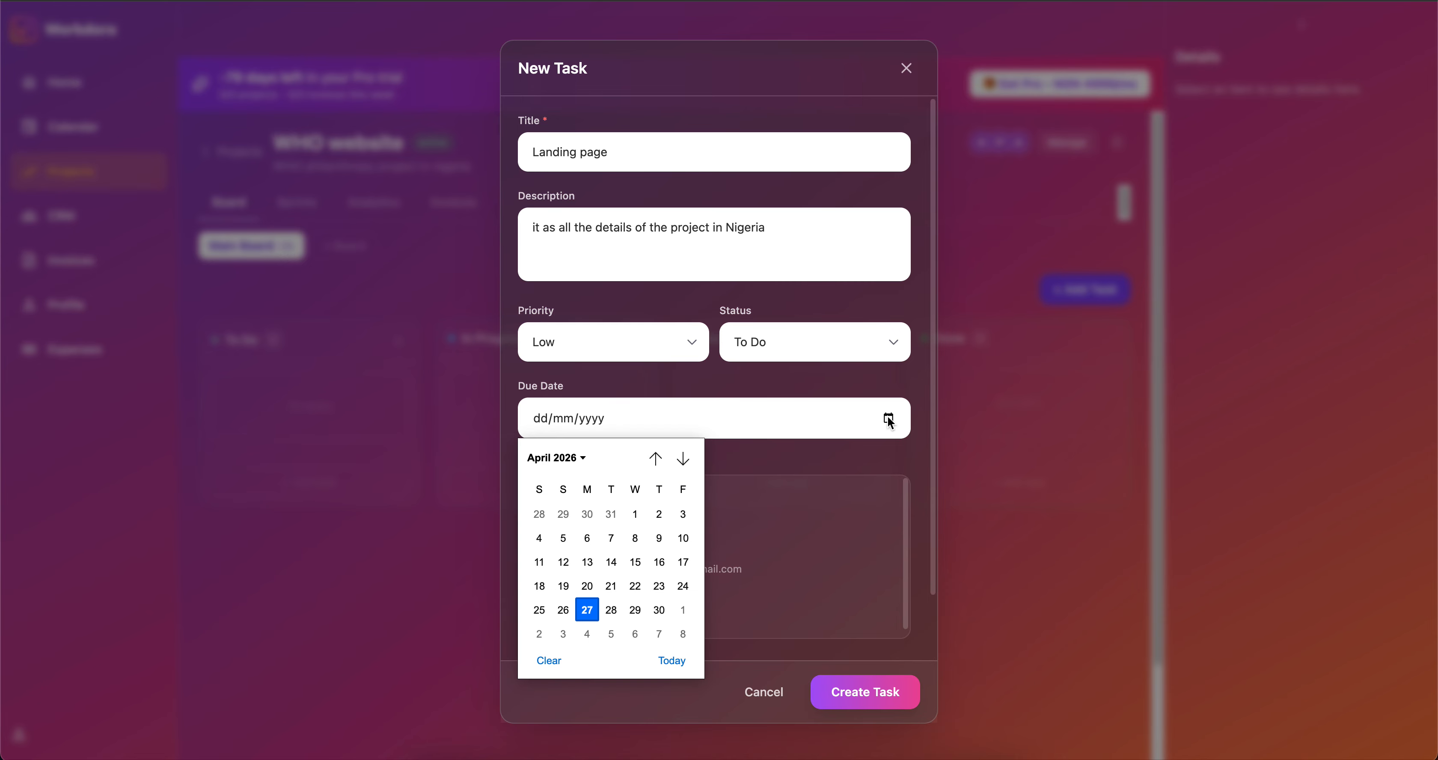
left_click(637, 613)
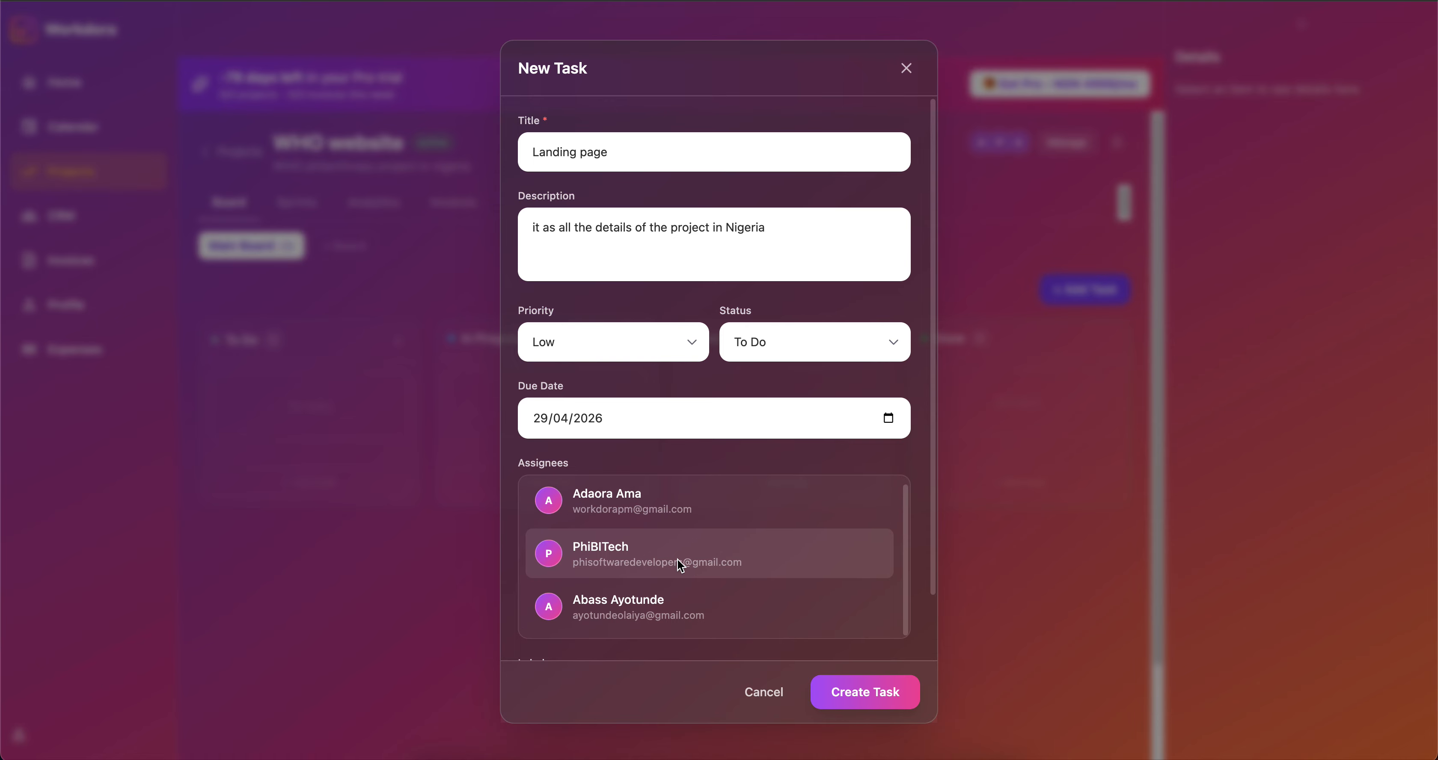
left_click(790, 612)
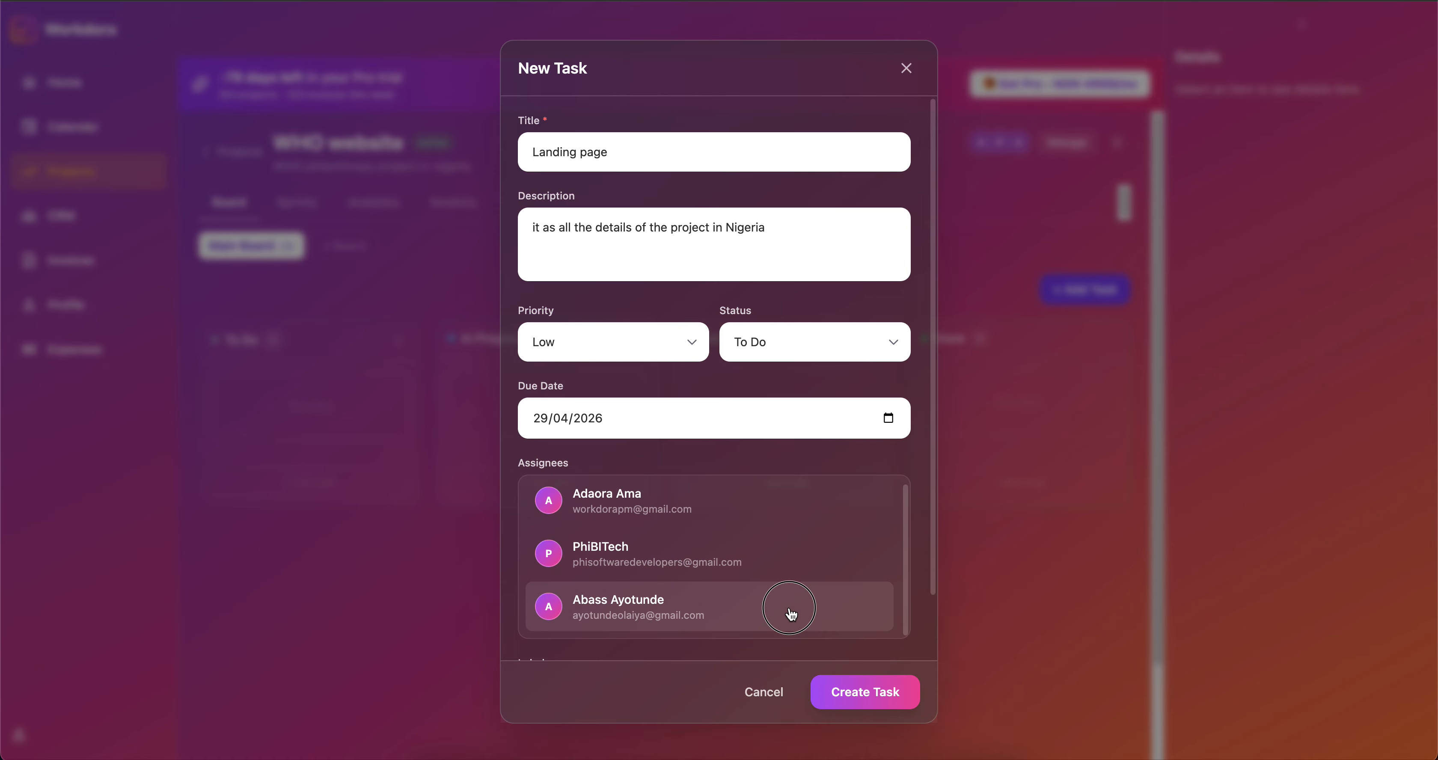
left_click(860, 694)
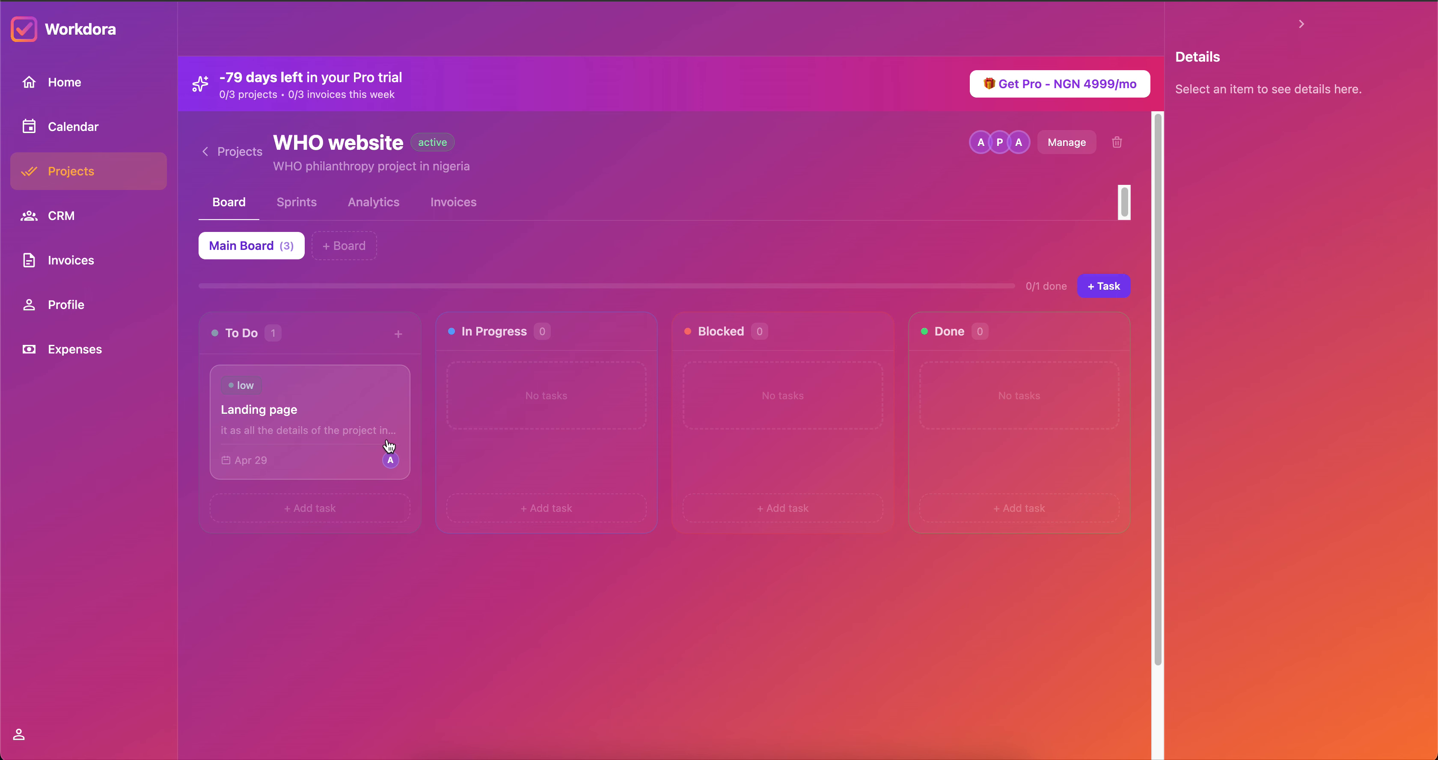
Start an 'About us page' task describing WHO and everyone on the team.
left_click(1107, 286)
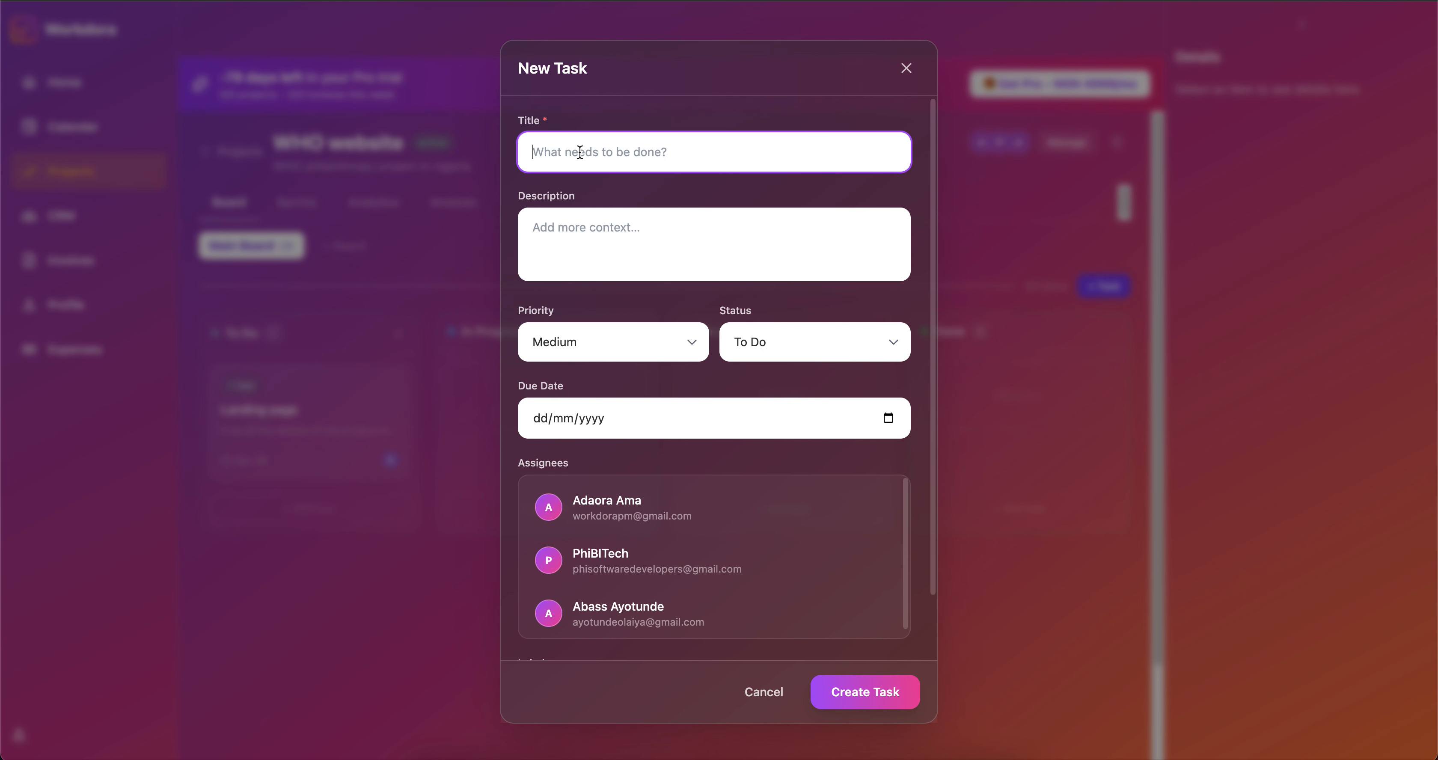
type("About us page")
left_click(556, 222)
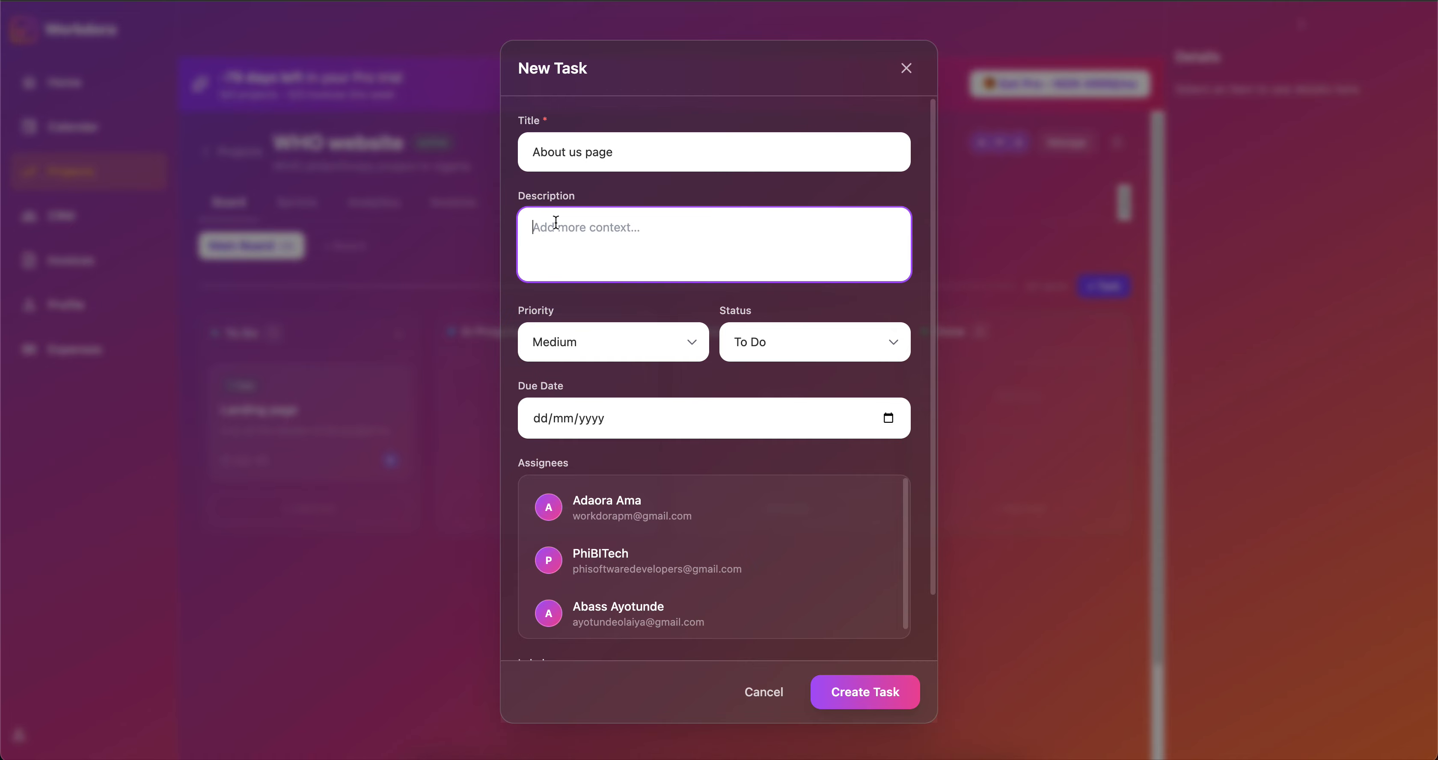
type("tell us all we need to know about WHO ")
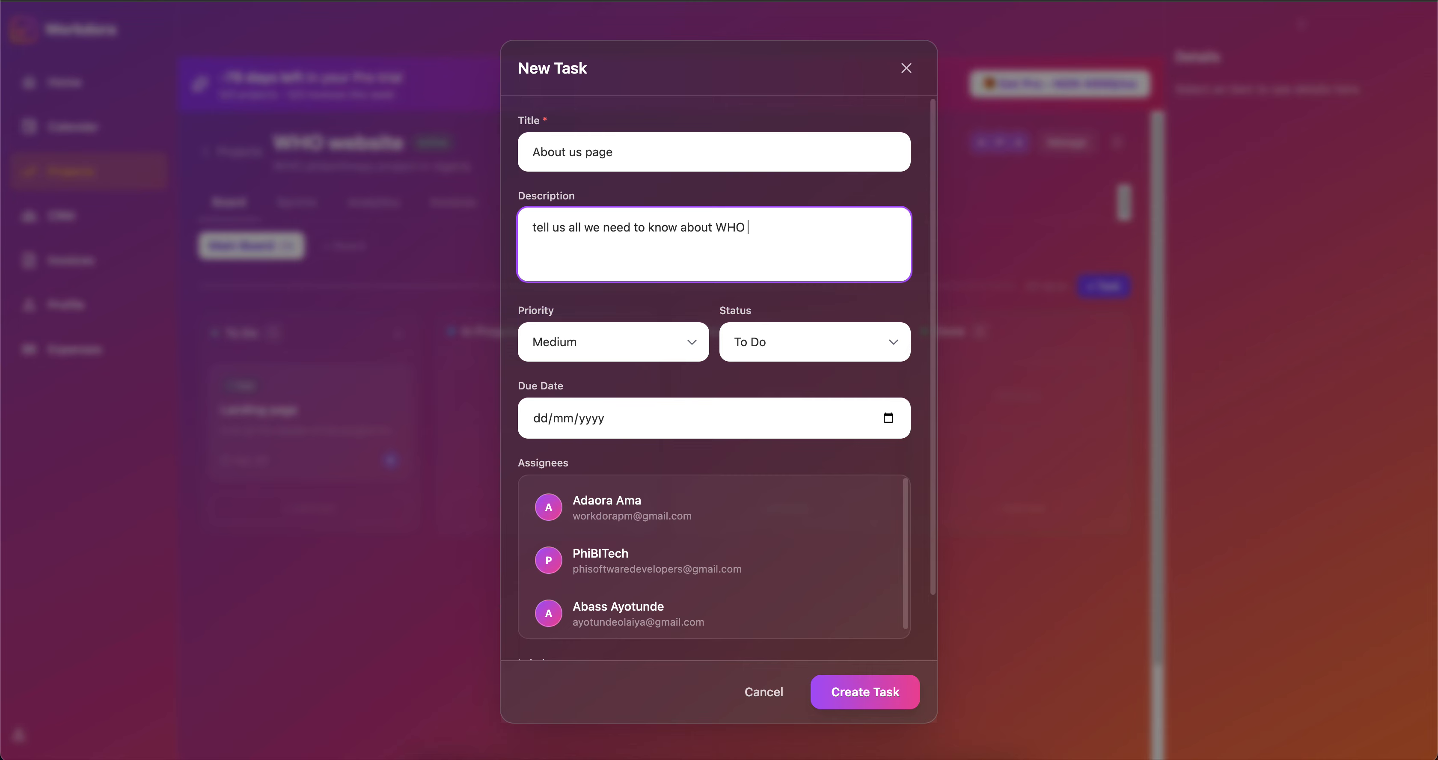
type("and all of us on the team")
Set its due date to 30 April 2026, assign PhiBITech plus one member, and create it.
left_click(888, 418)
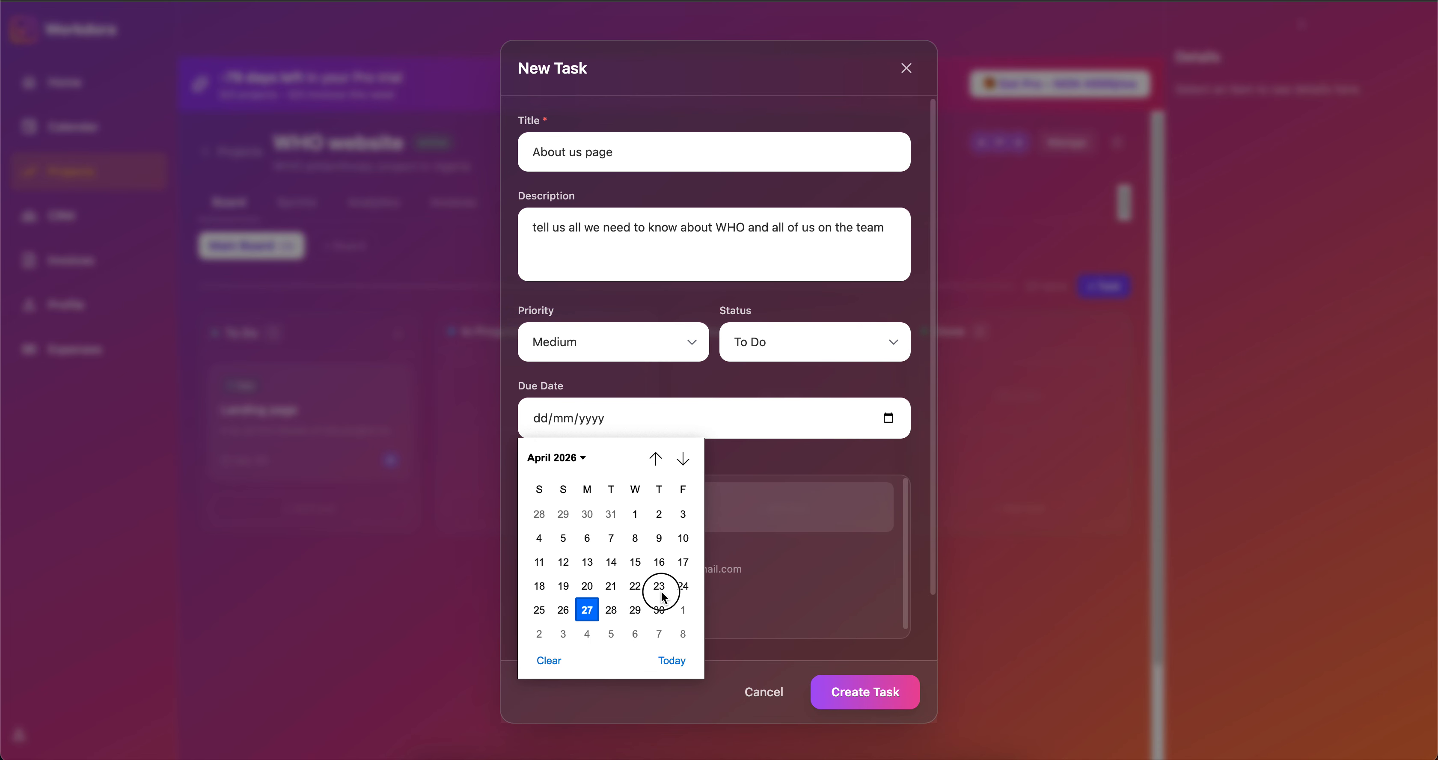
left_click(661, 604)
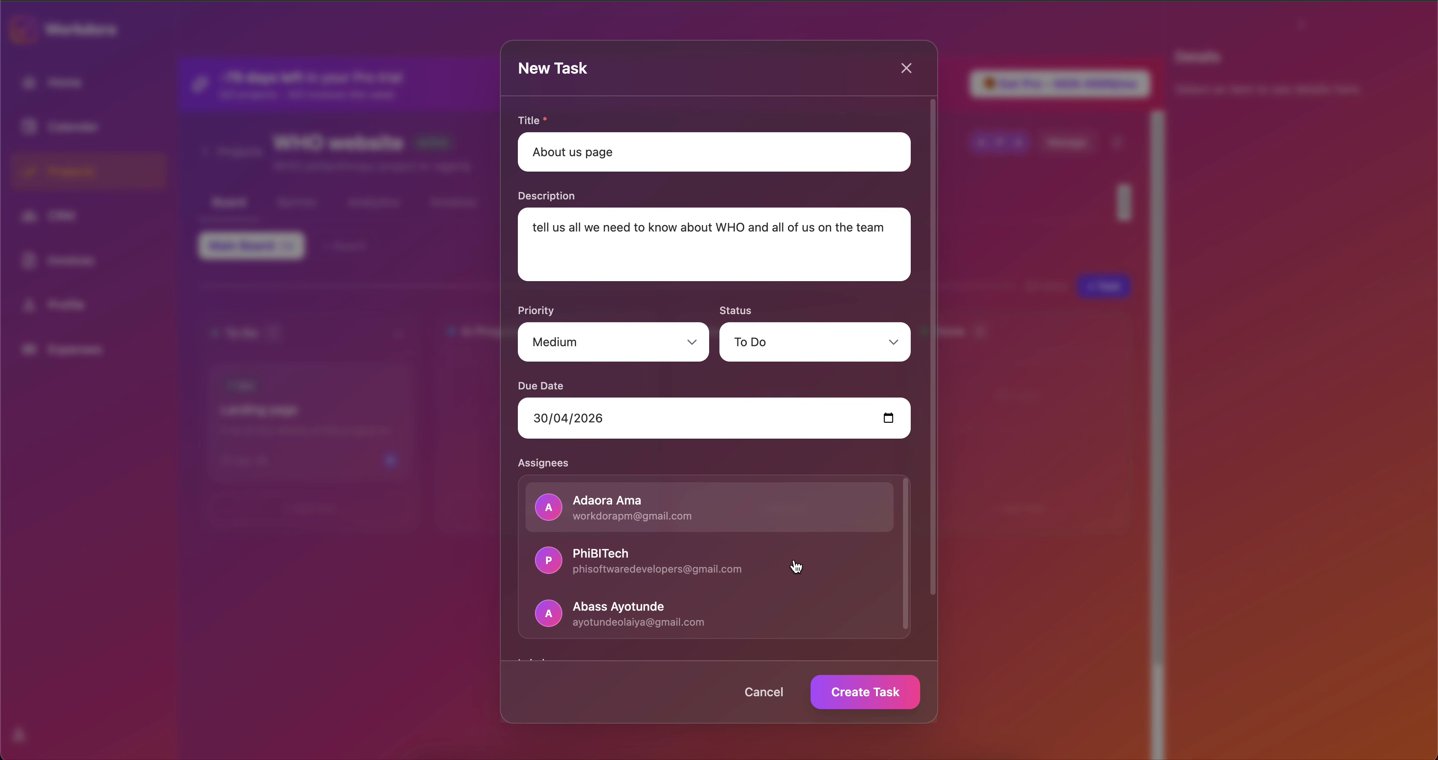
left_click(819, 570)
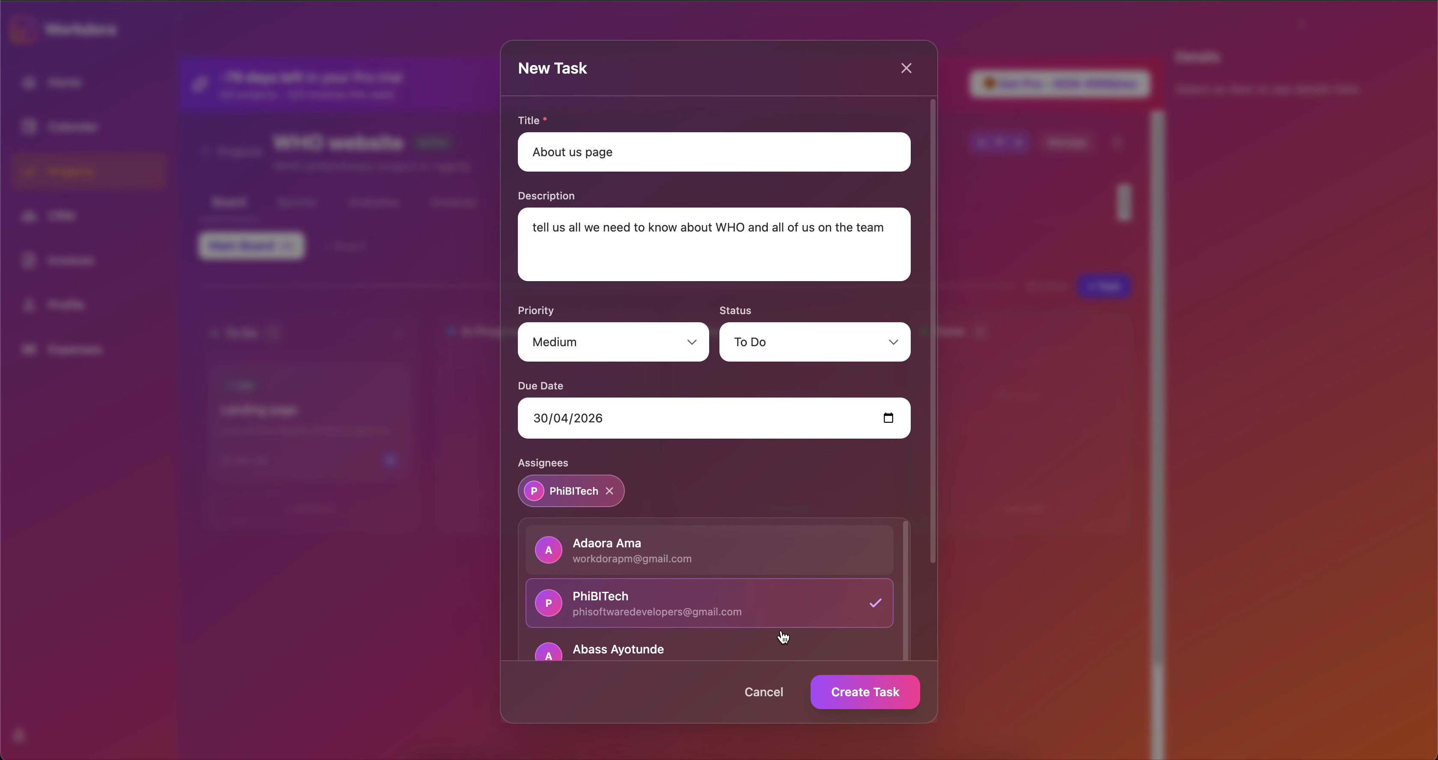
left_click(707, 644)
left_click(884, 698)
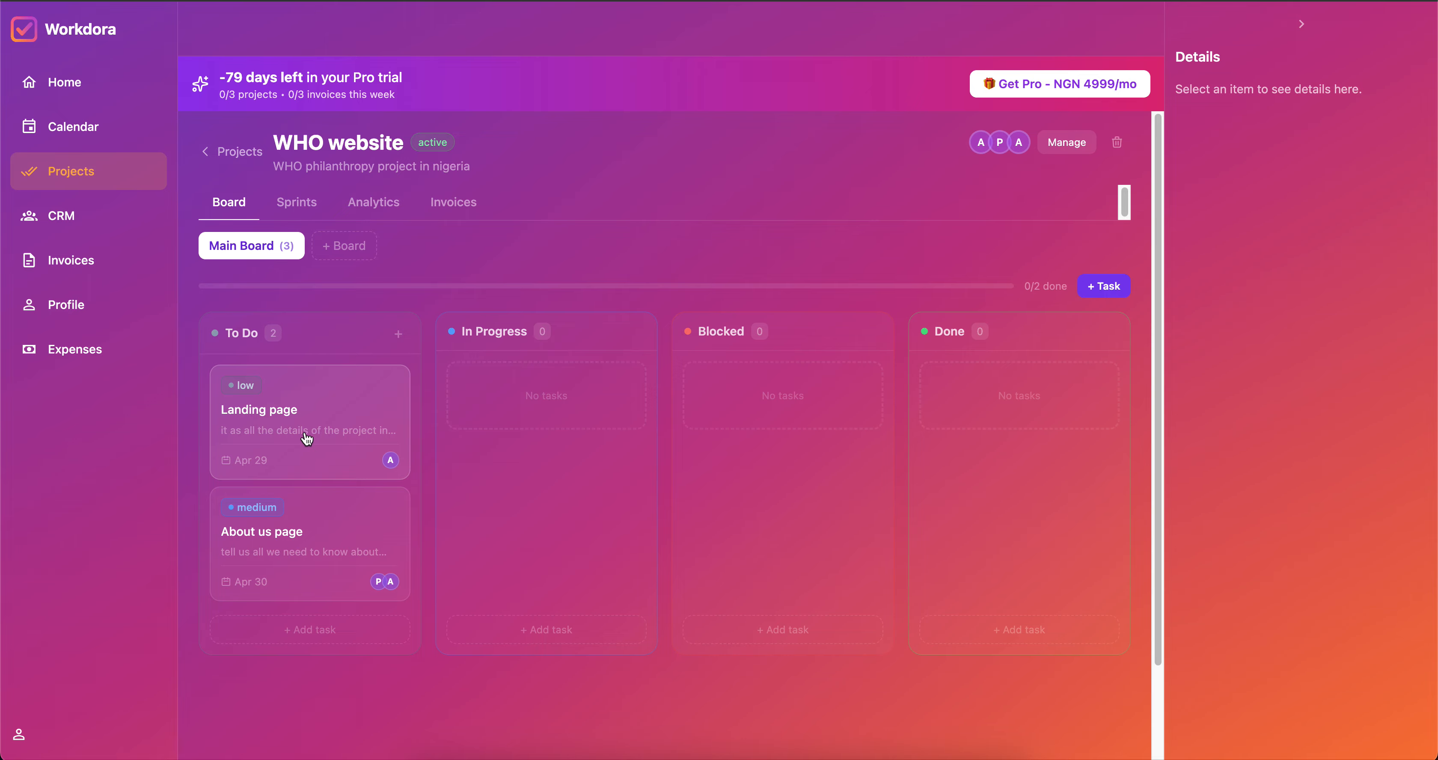
Drag the Landing page card to Blocked, then Done, and view the project's Sprints.
left_click_drag(306, 439, 735, 448)
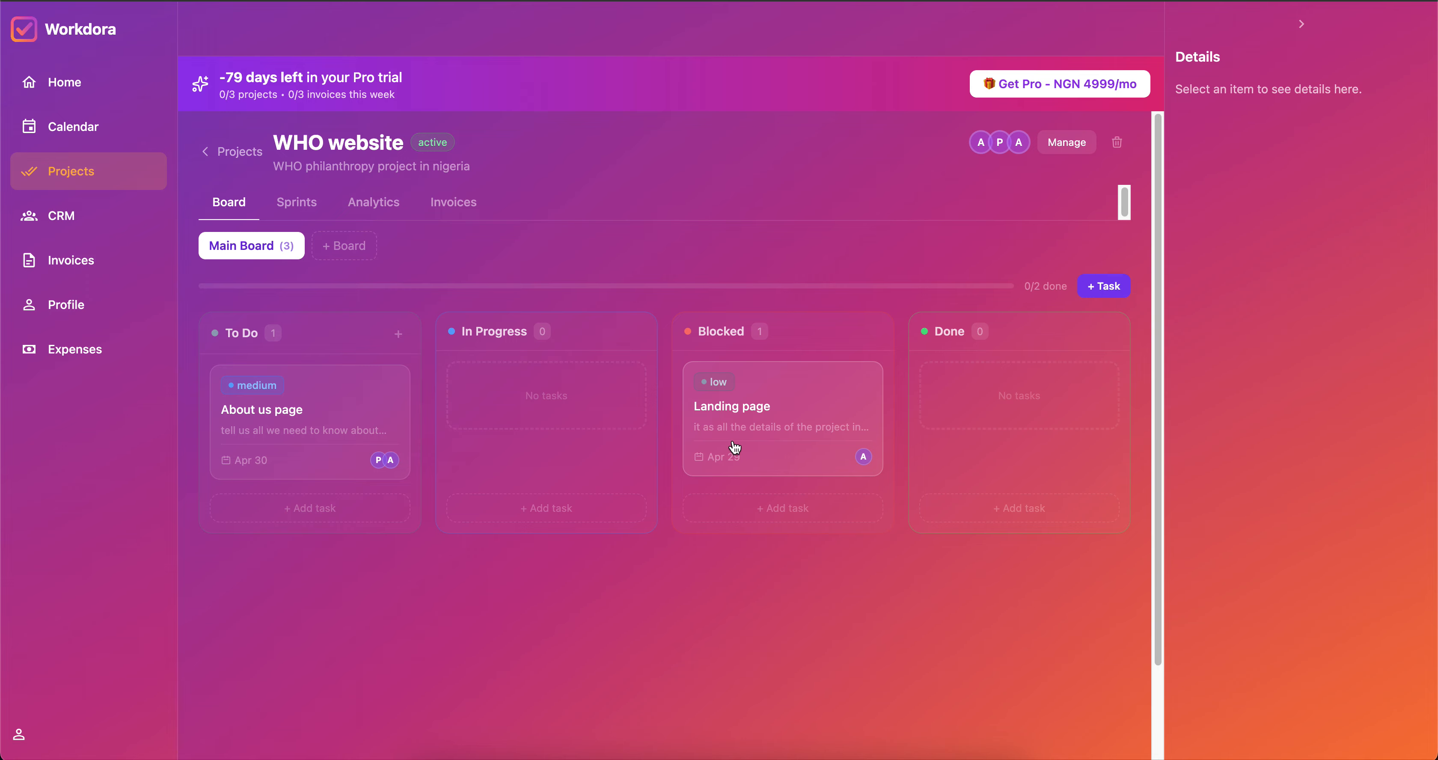
left_click_drag(735, 447, 941, 435)
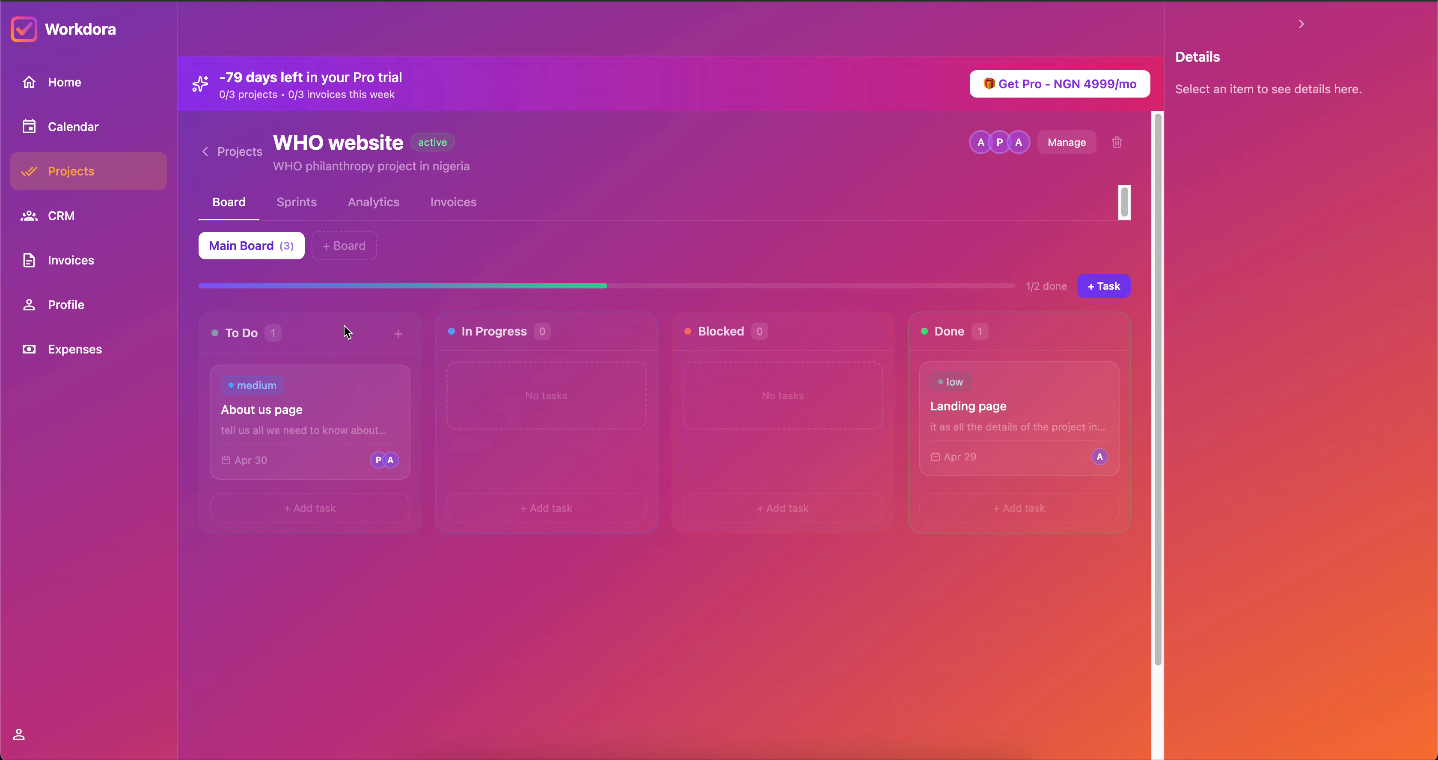
left_click(312, 202)
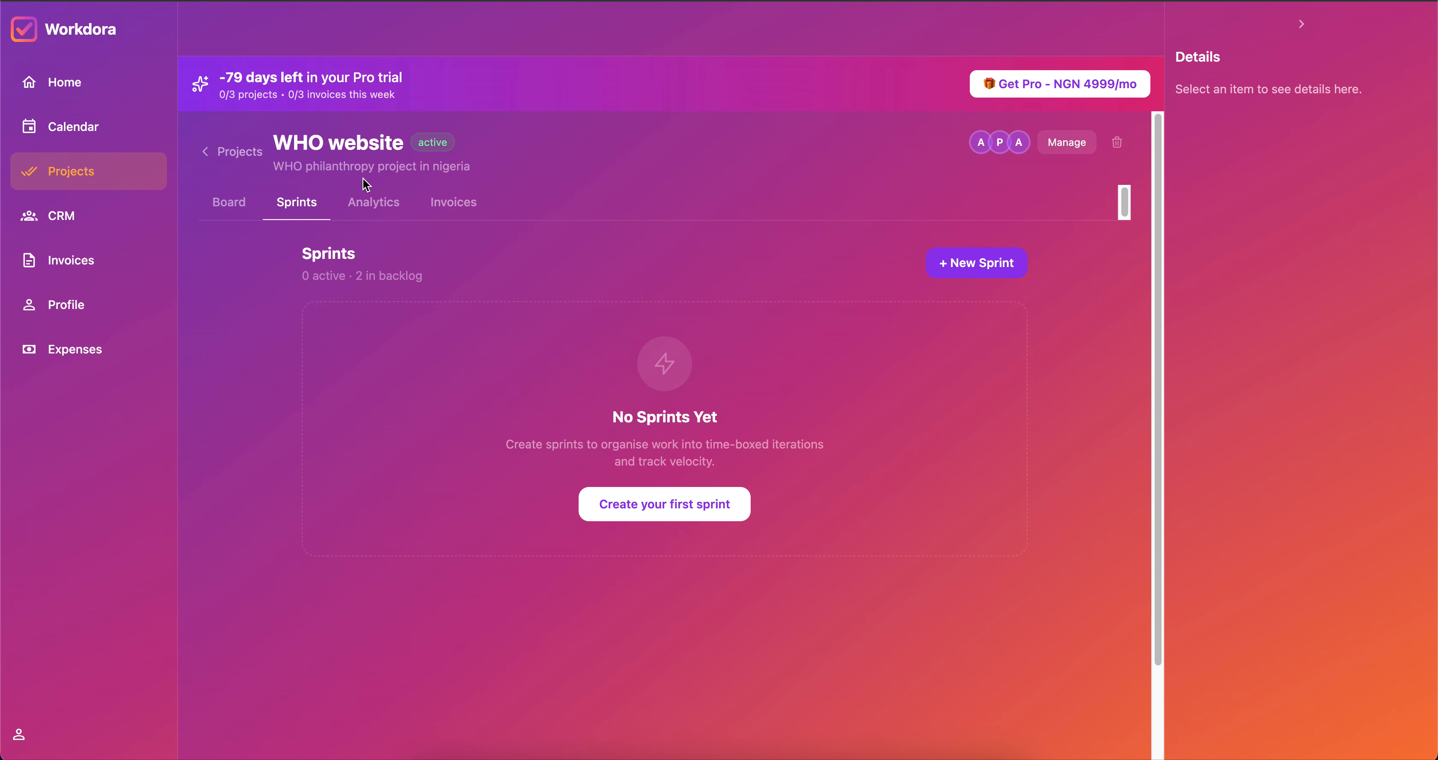
Look over WHO website's Analytics dashboard and Invoices tab, then go to the CRM leads list.
left_click(371, 206)
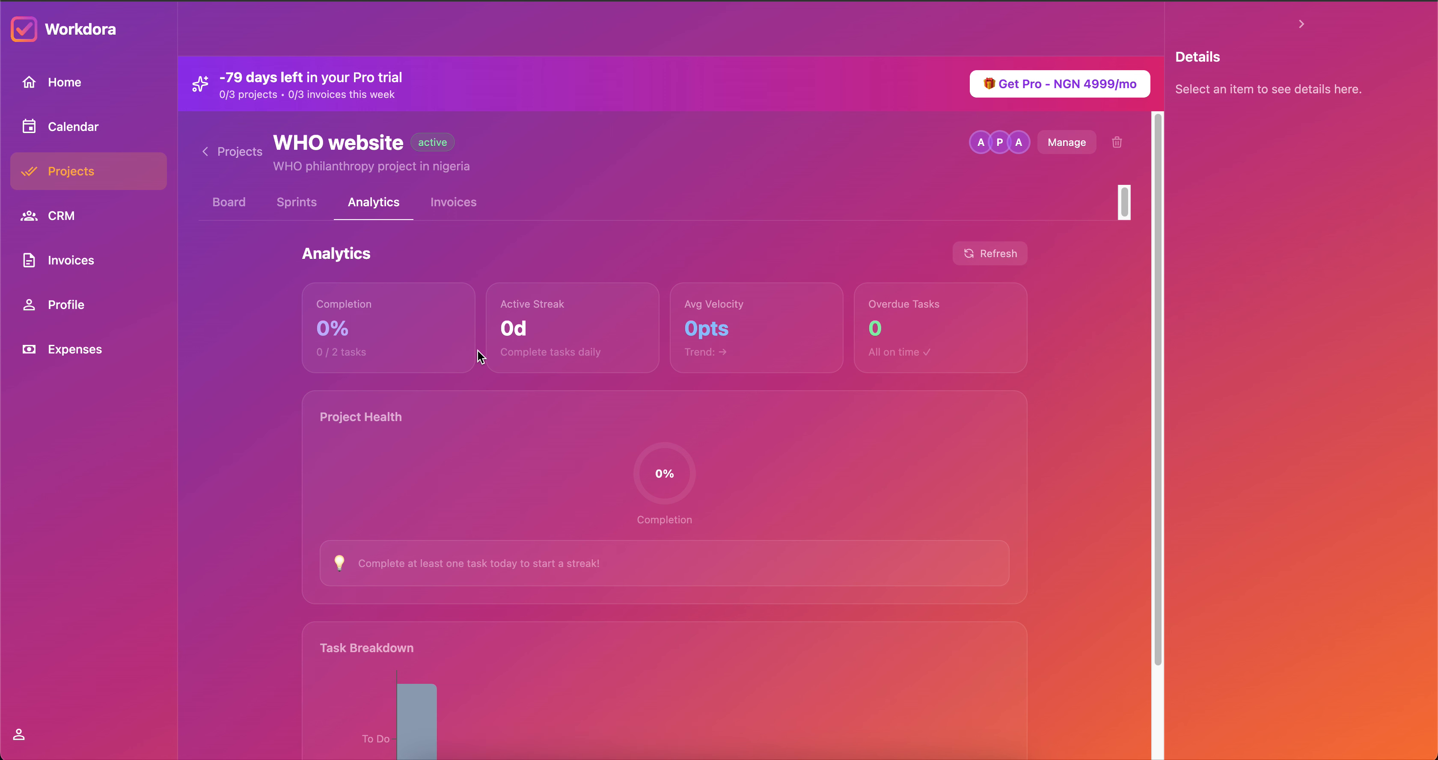
scroll(822, 472, "down", 4)
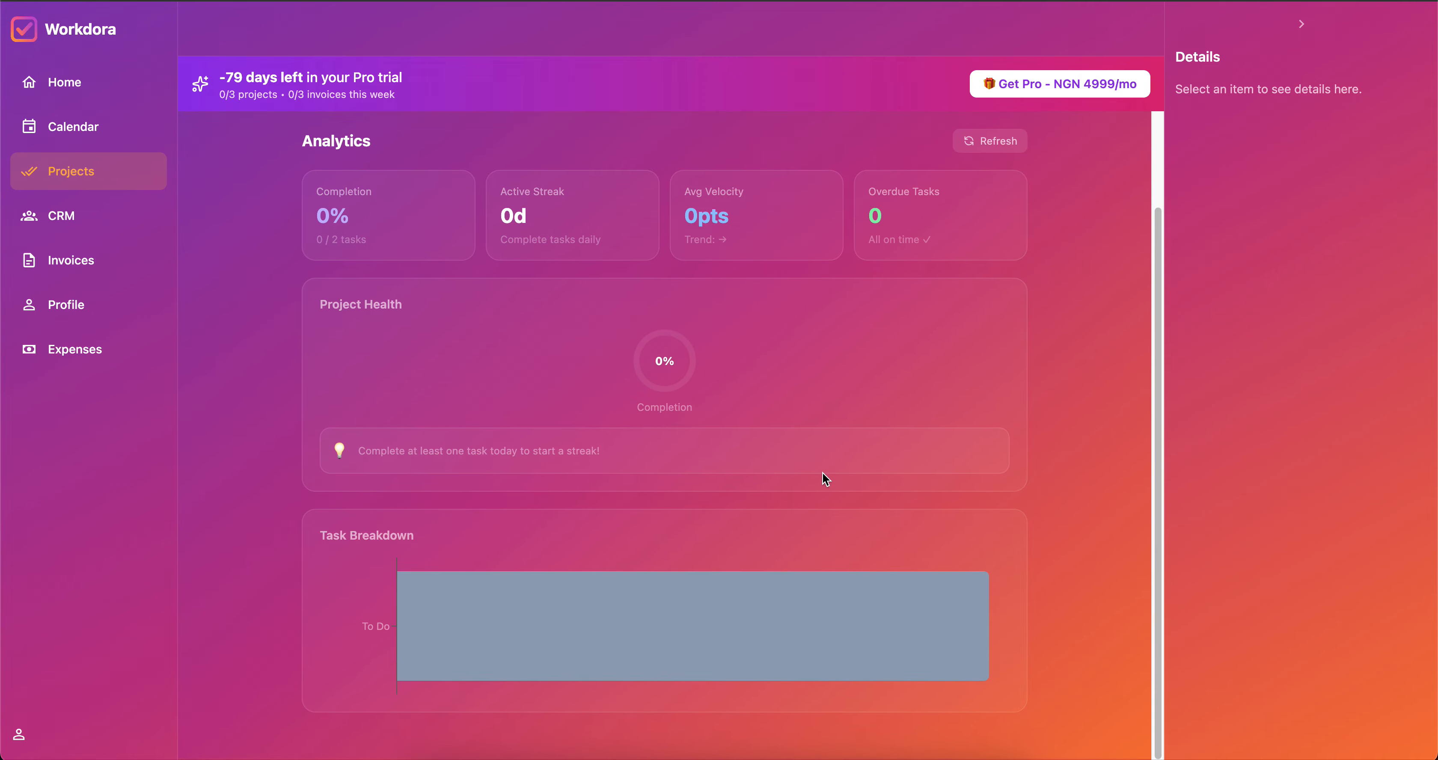
mouse_move(840, 632)
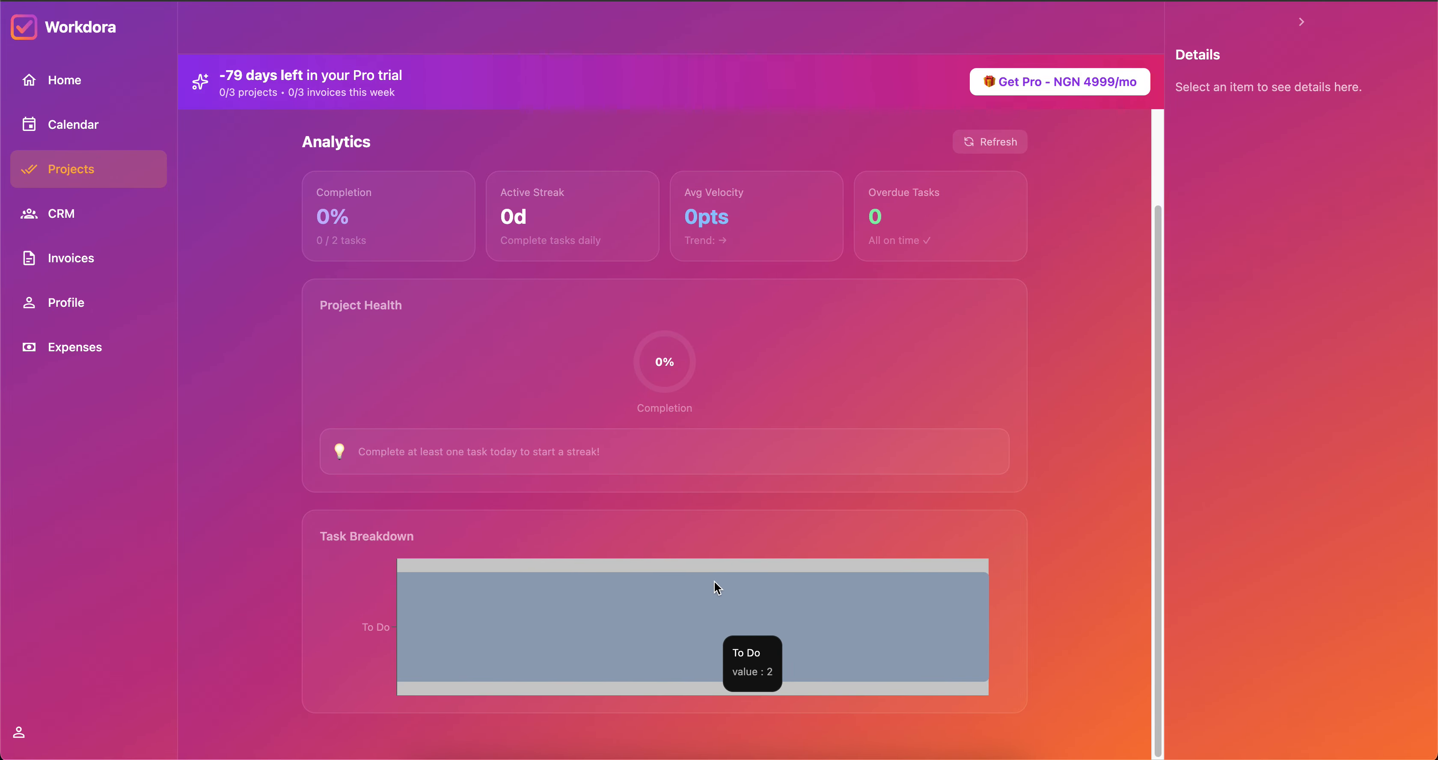
scroll(716, 585, "up", 4)
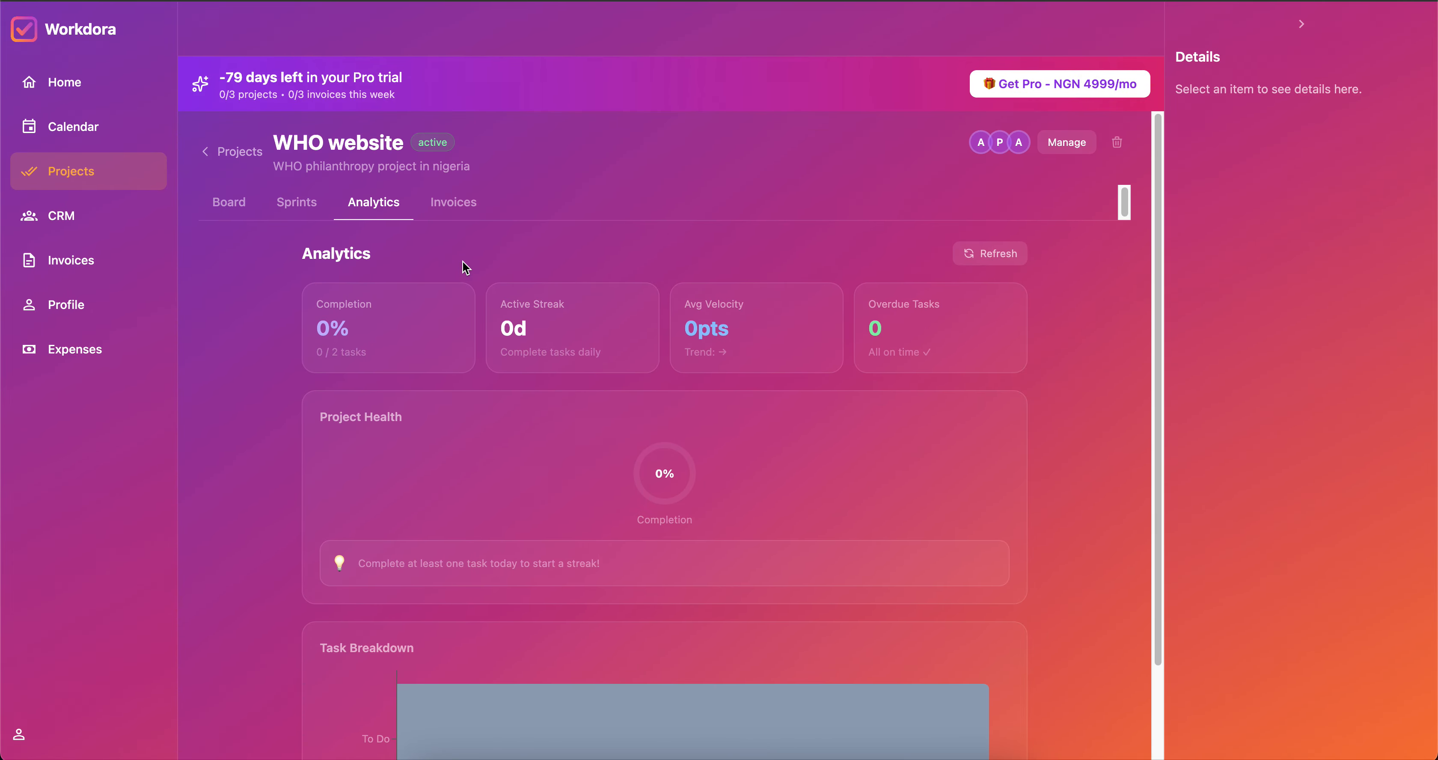
left_click(451, 202)
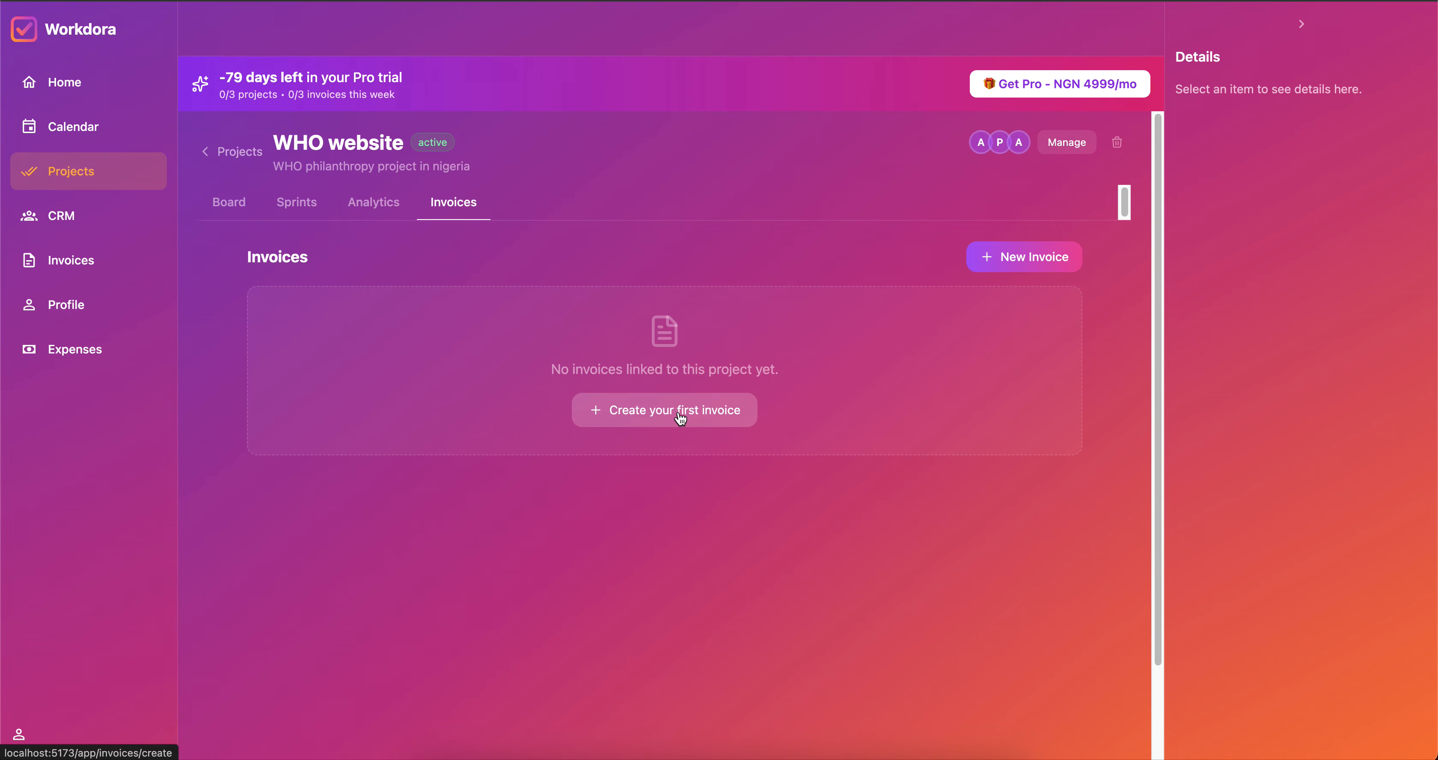
left_click(67, 216)
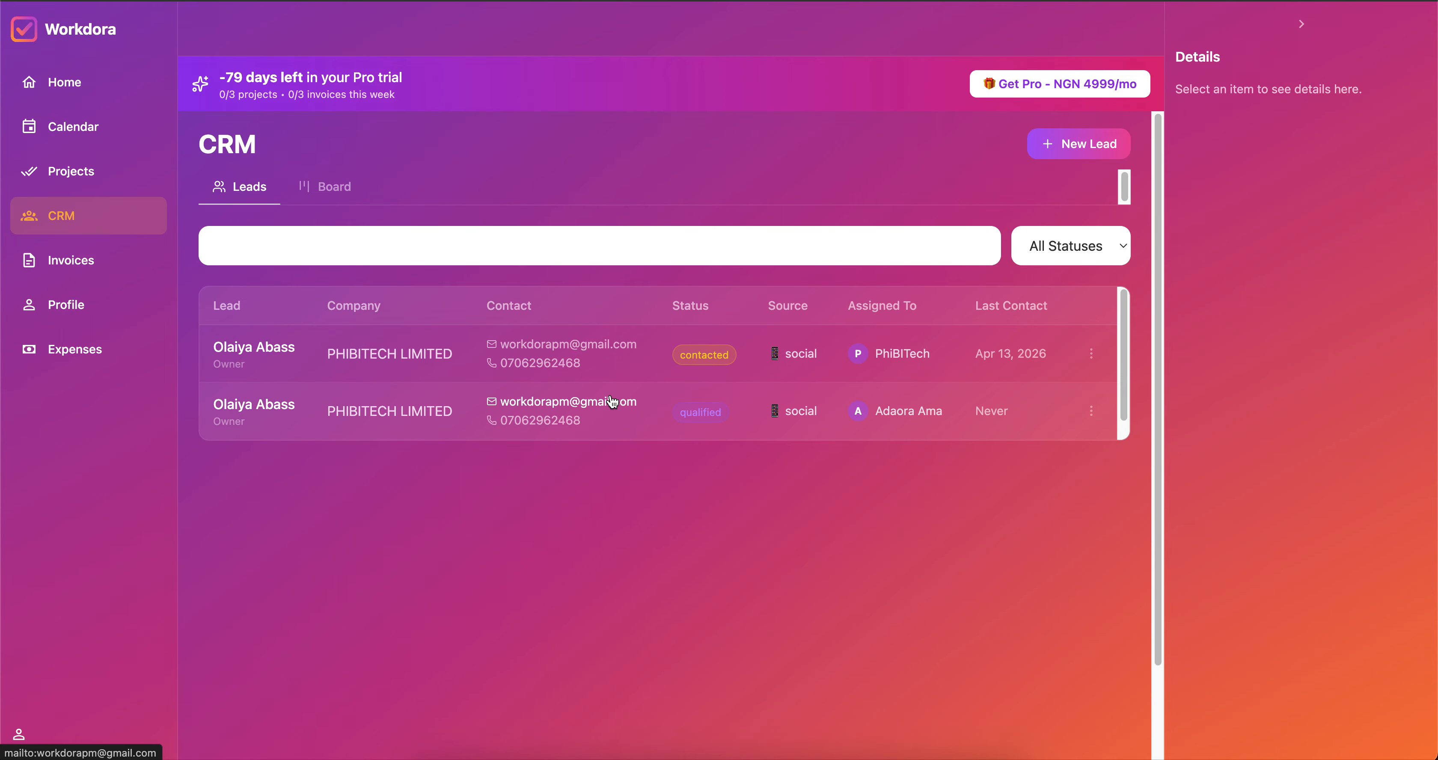
Start a new lead with the contact's first and last name, autofilling e-mail and company PHIBITECH LIMITED.
left_click(1075, 146)
left_click(467, 387)
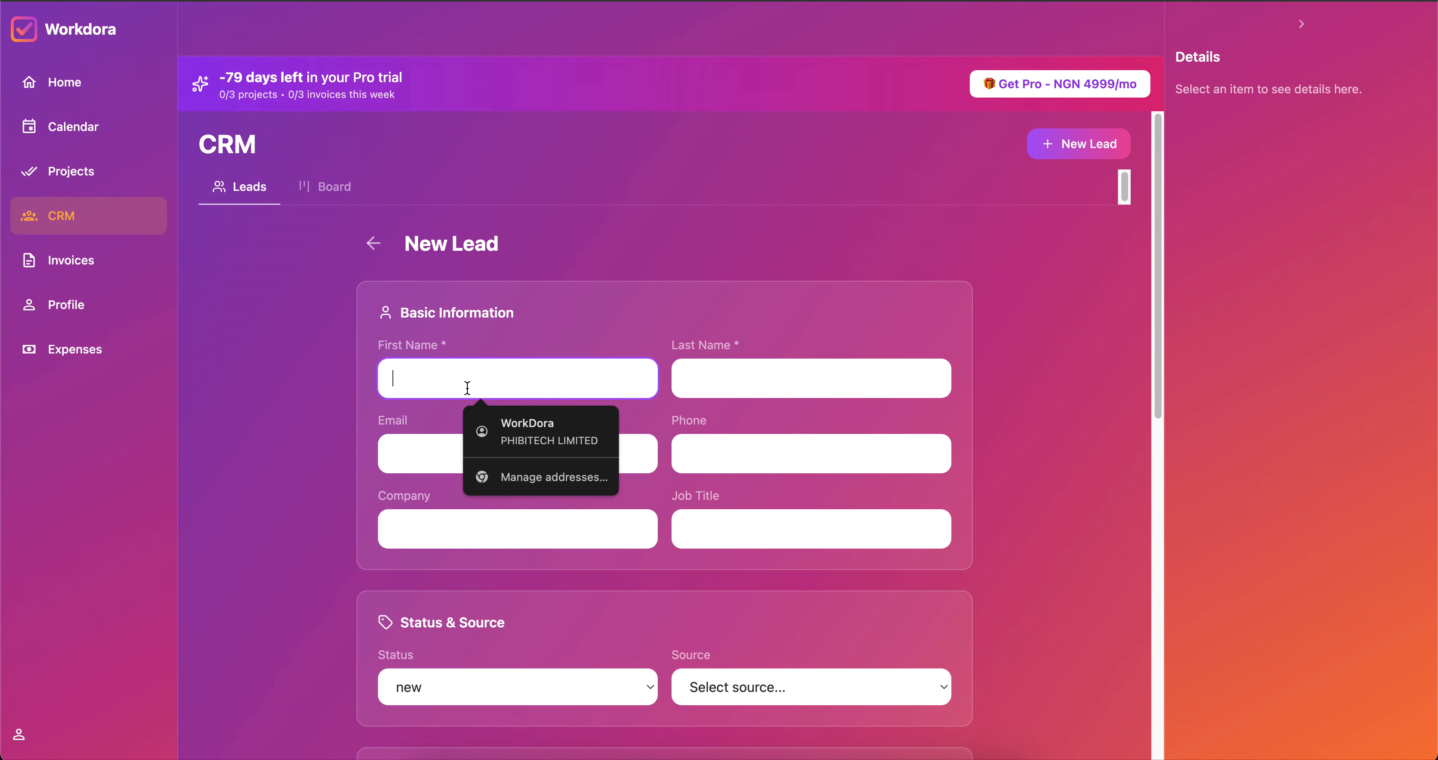
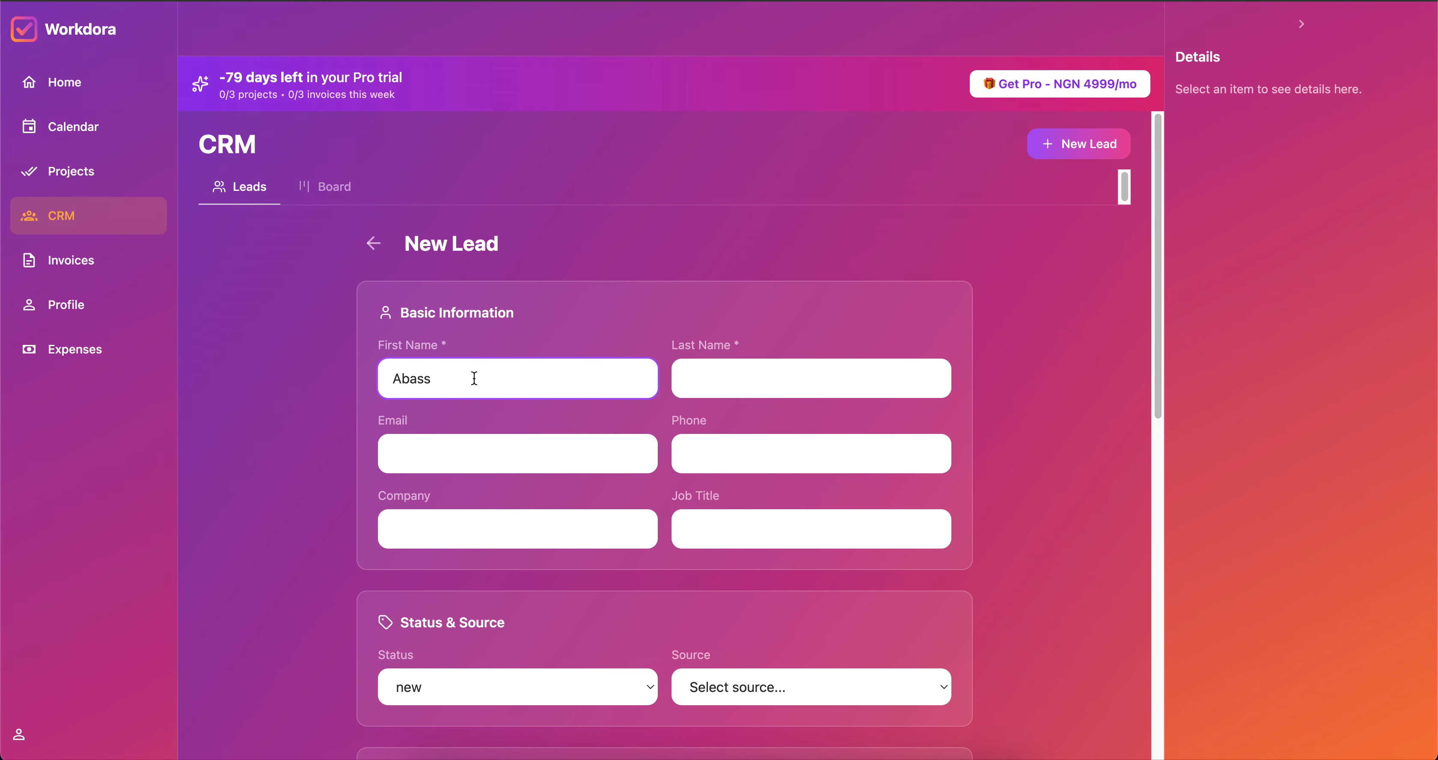
left_click(695, 374)
left_click(541, 454)
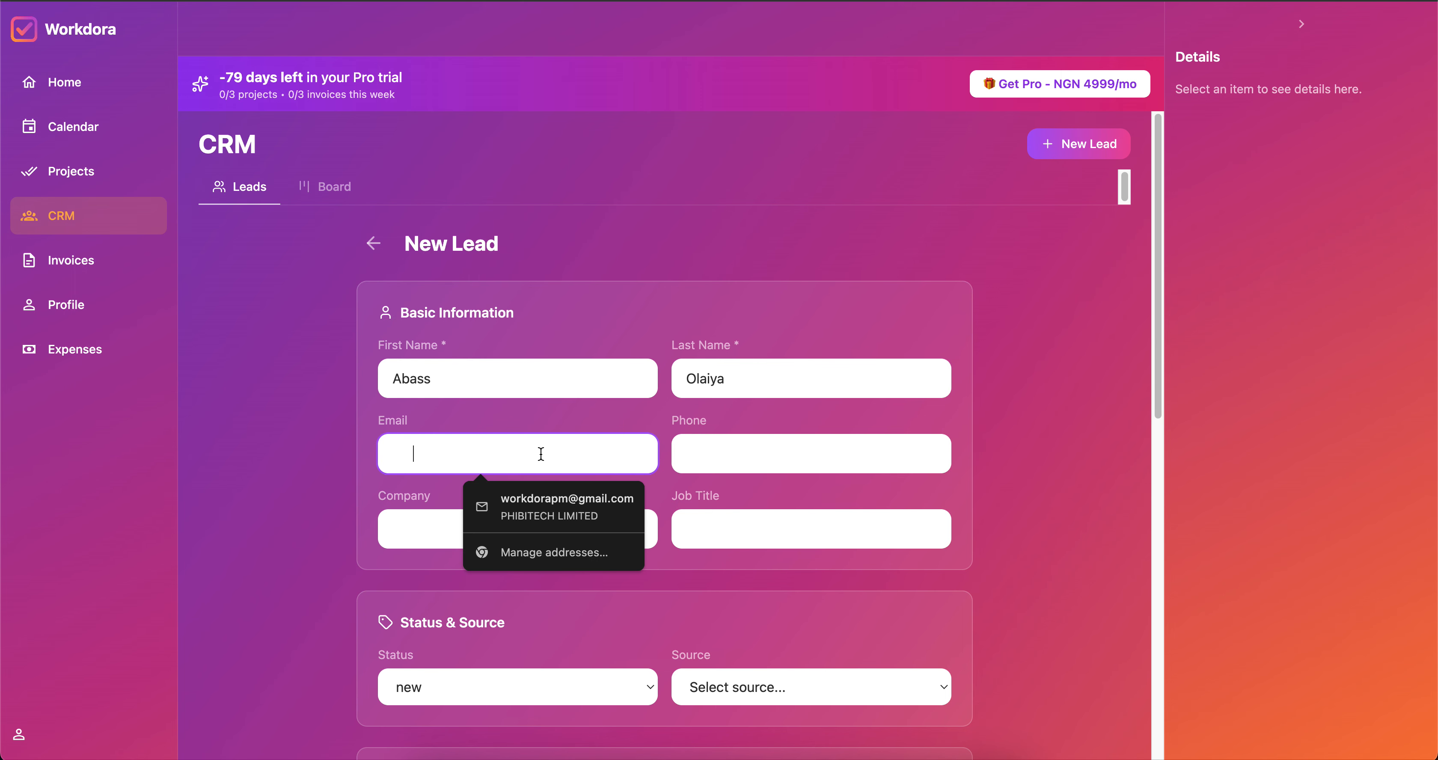
left_click(547, 504)
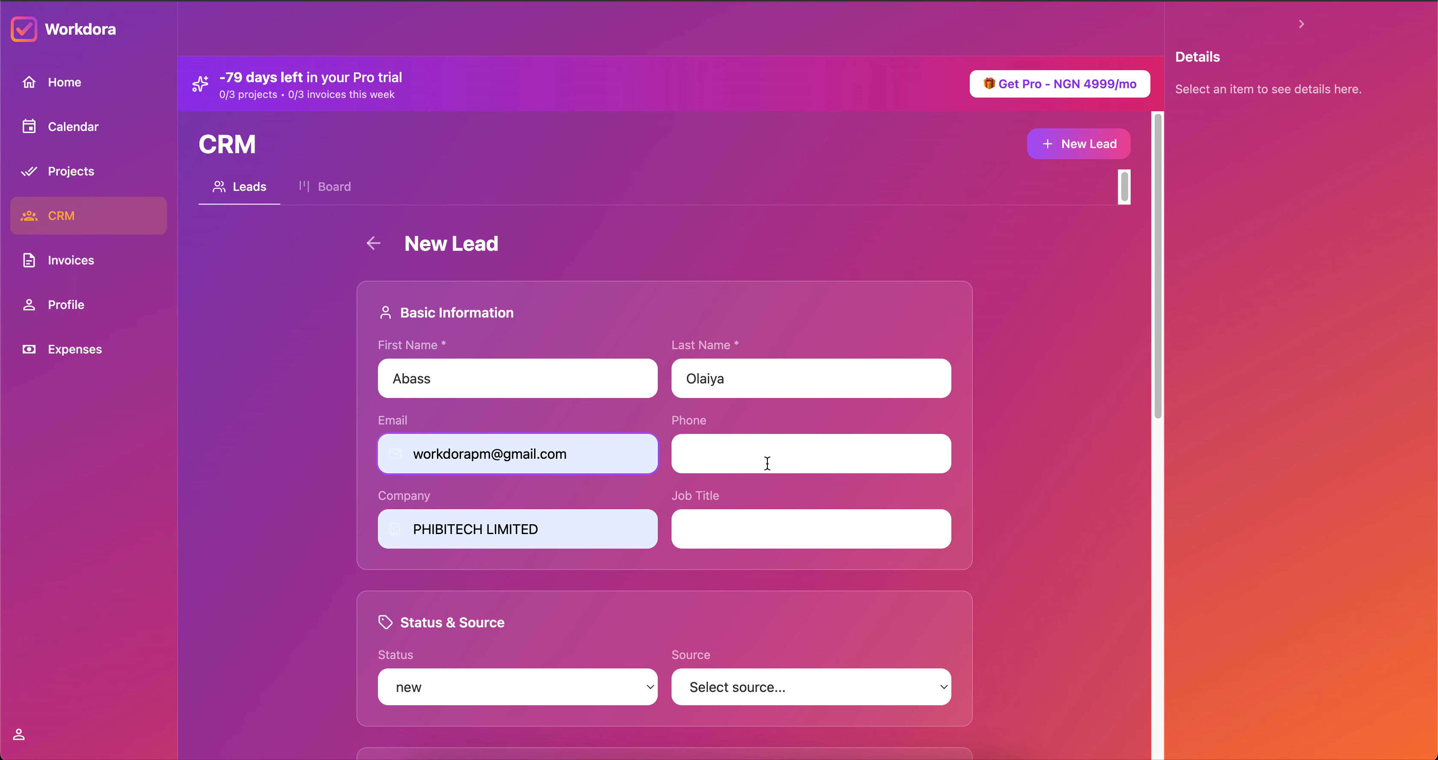
Enter the contact's phone number and job title CTO.
left_click(757, 451)
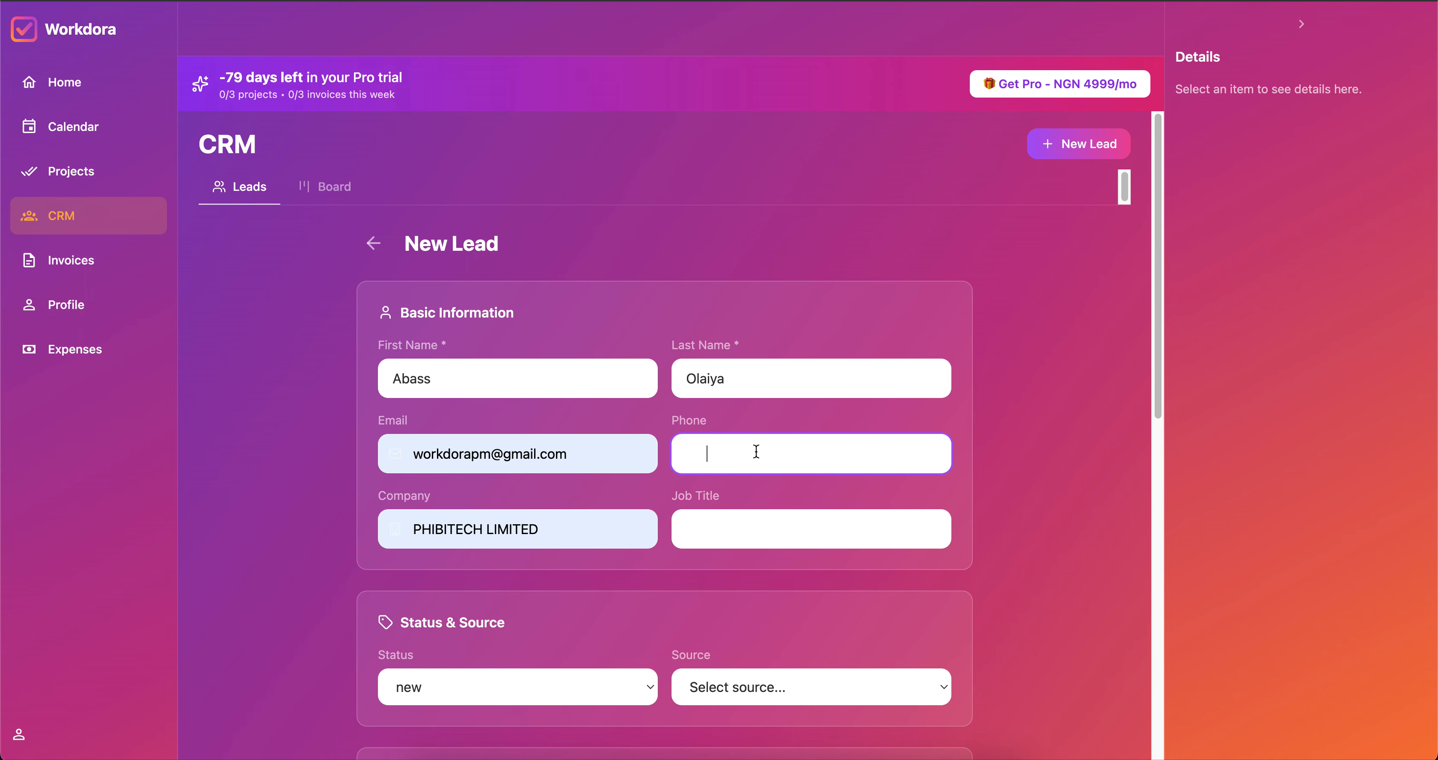
left_click(722, 534)
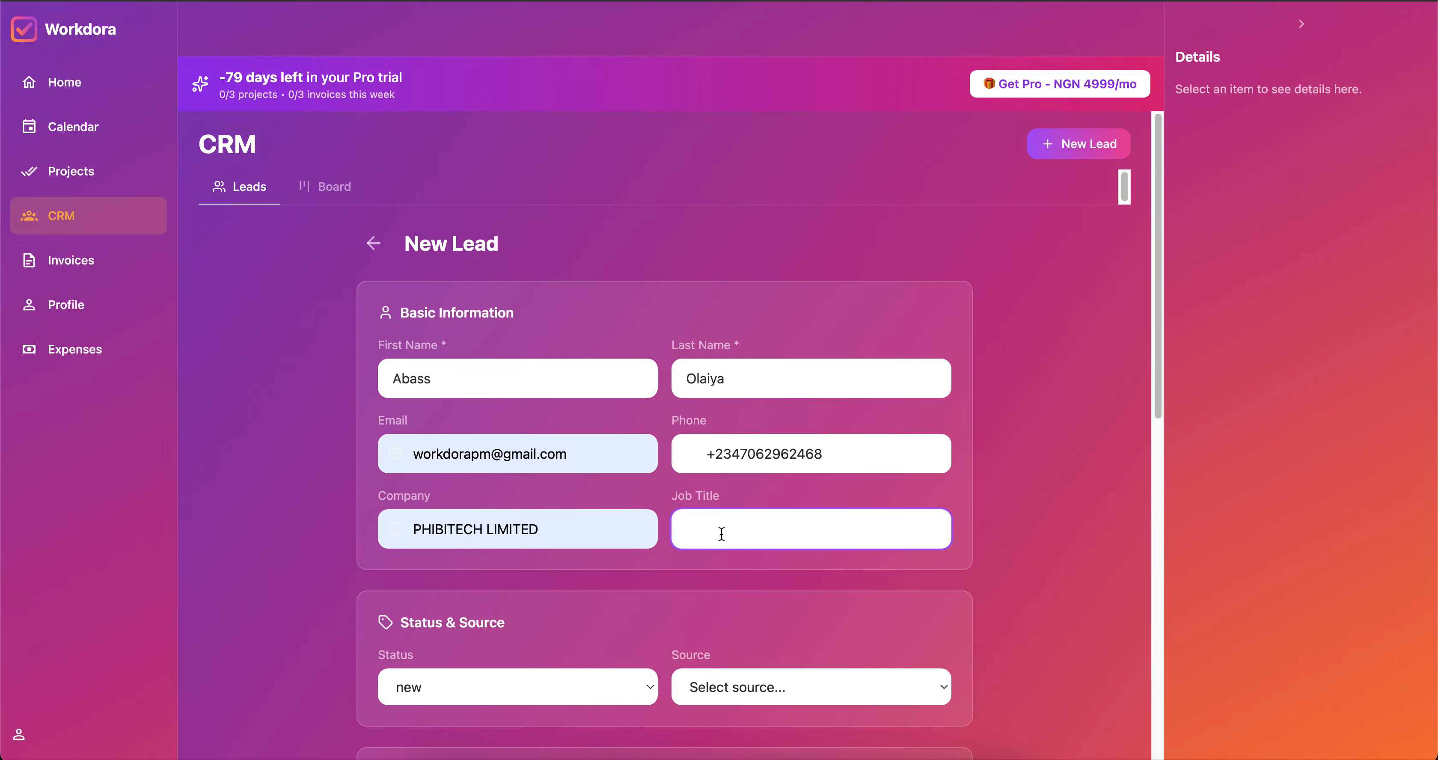
type("CTO")
scroll(759, 446, "down", 5)
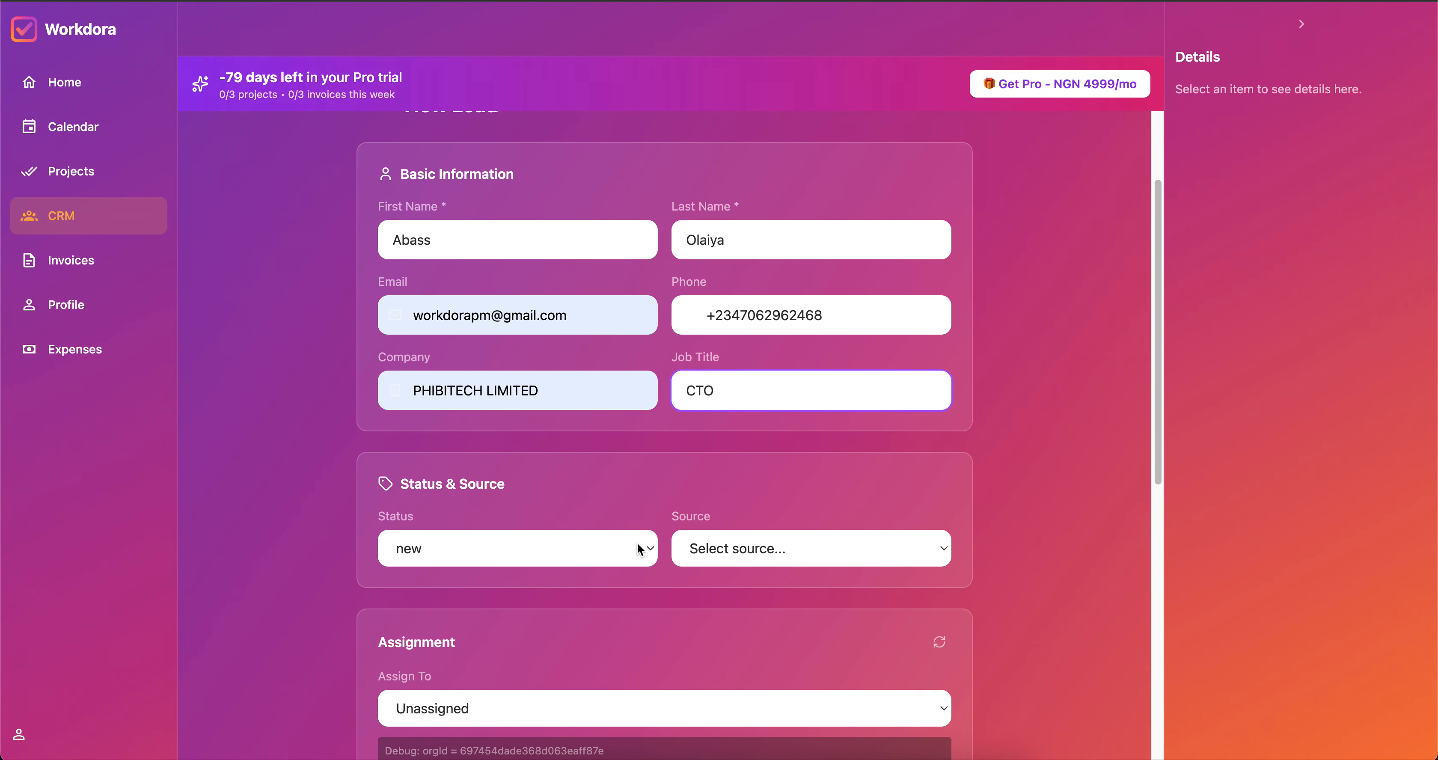
Set the lead's status to contacted, source to event, and assign the first team member.
left_click(648, 551)
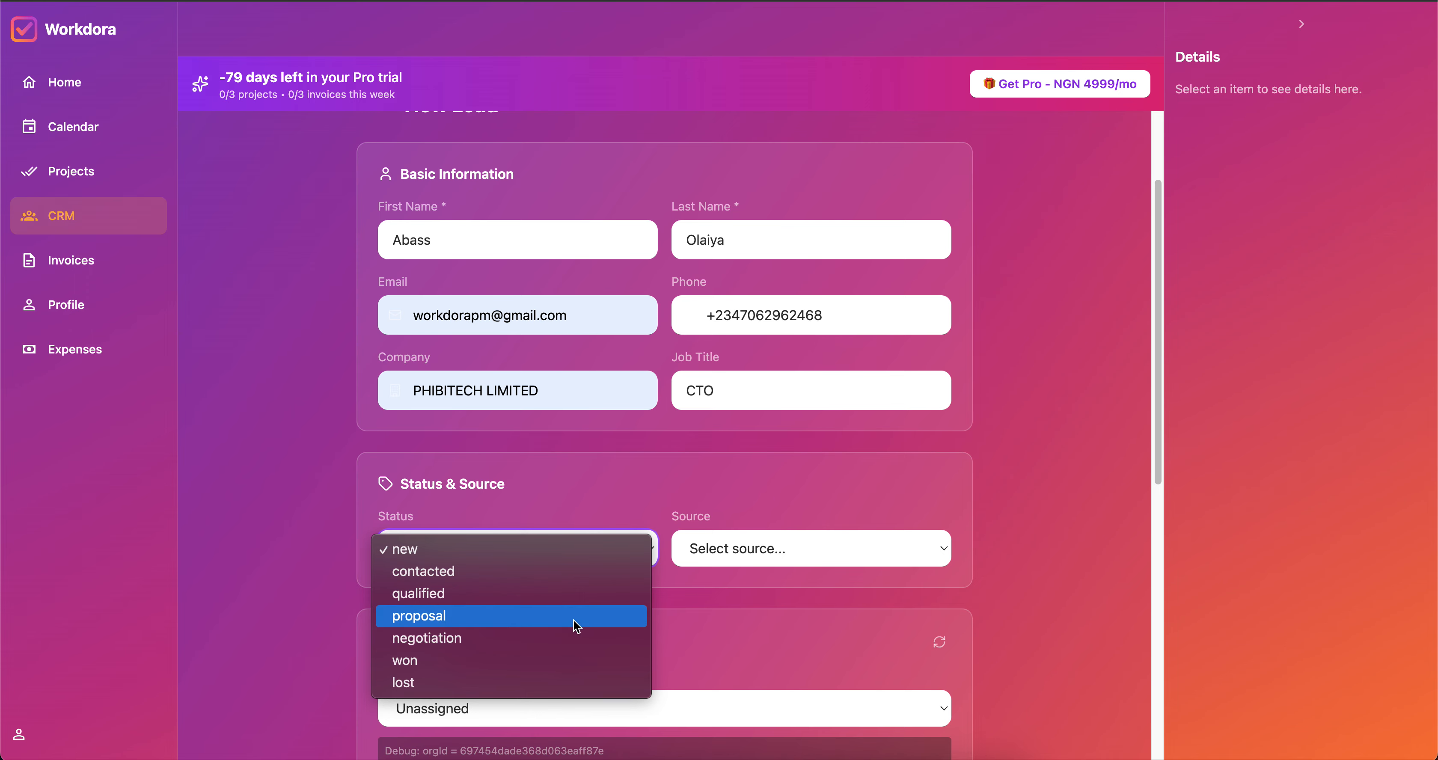
left_click(567, 572)
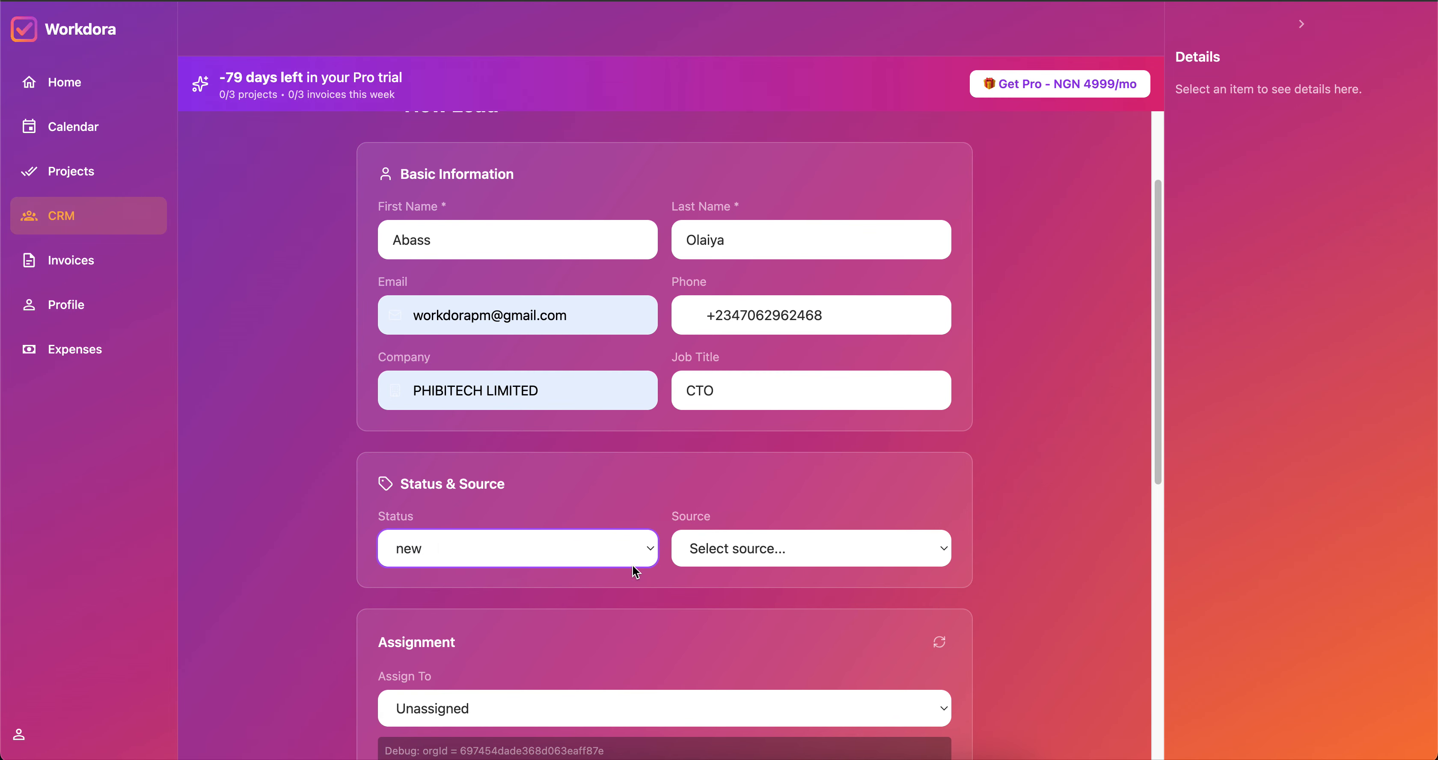
left_click(741, 549)
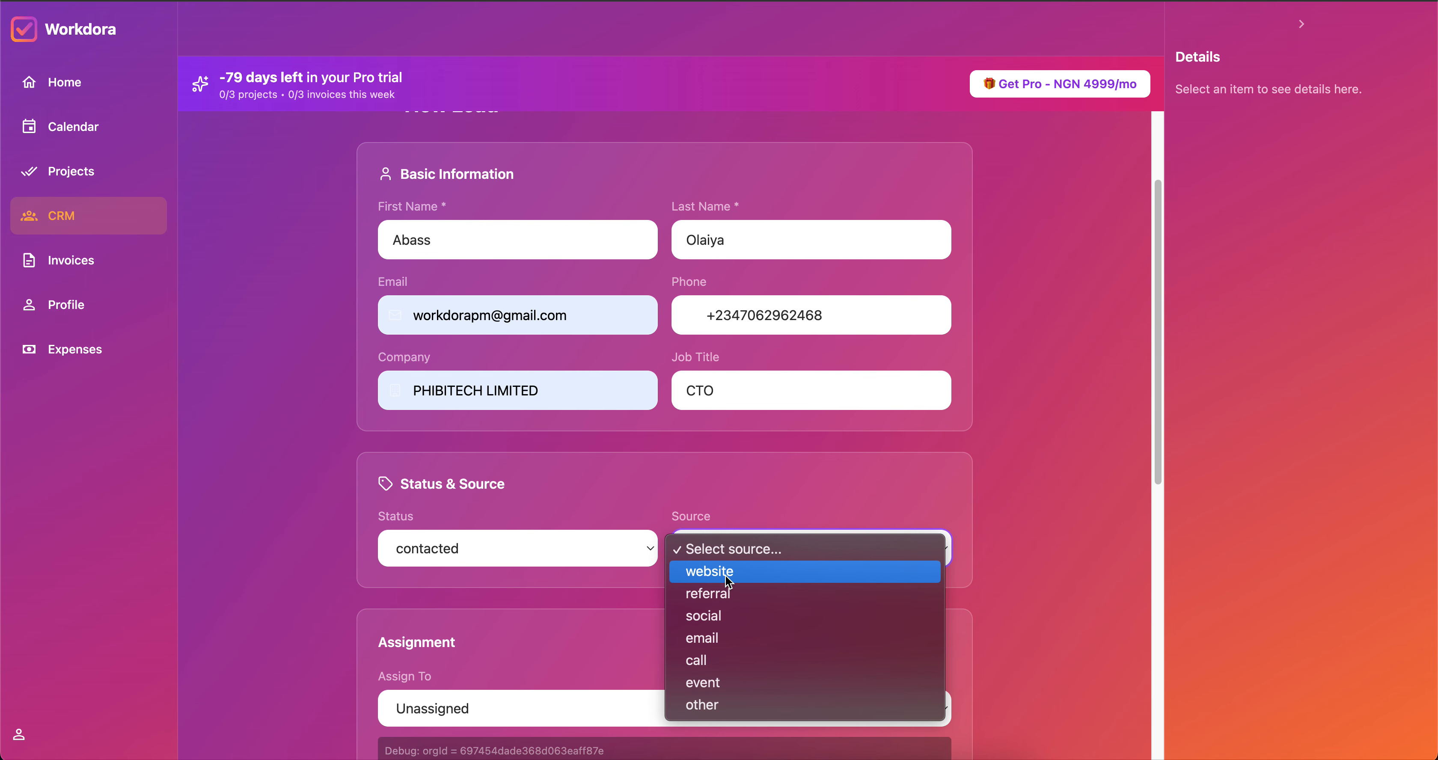
left_click(732, 685)
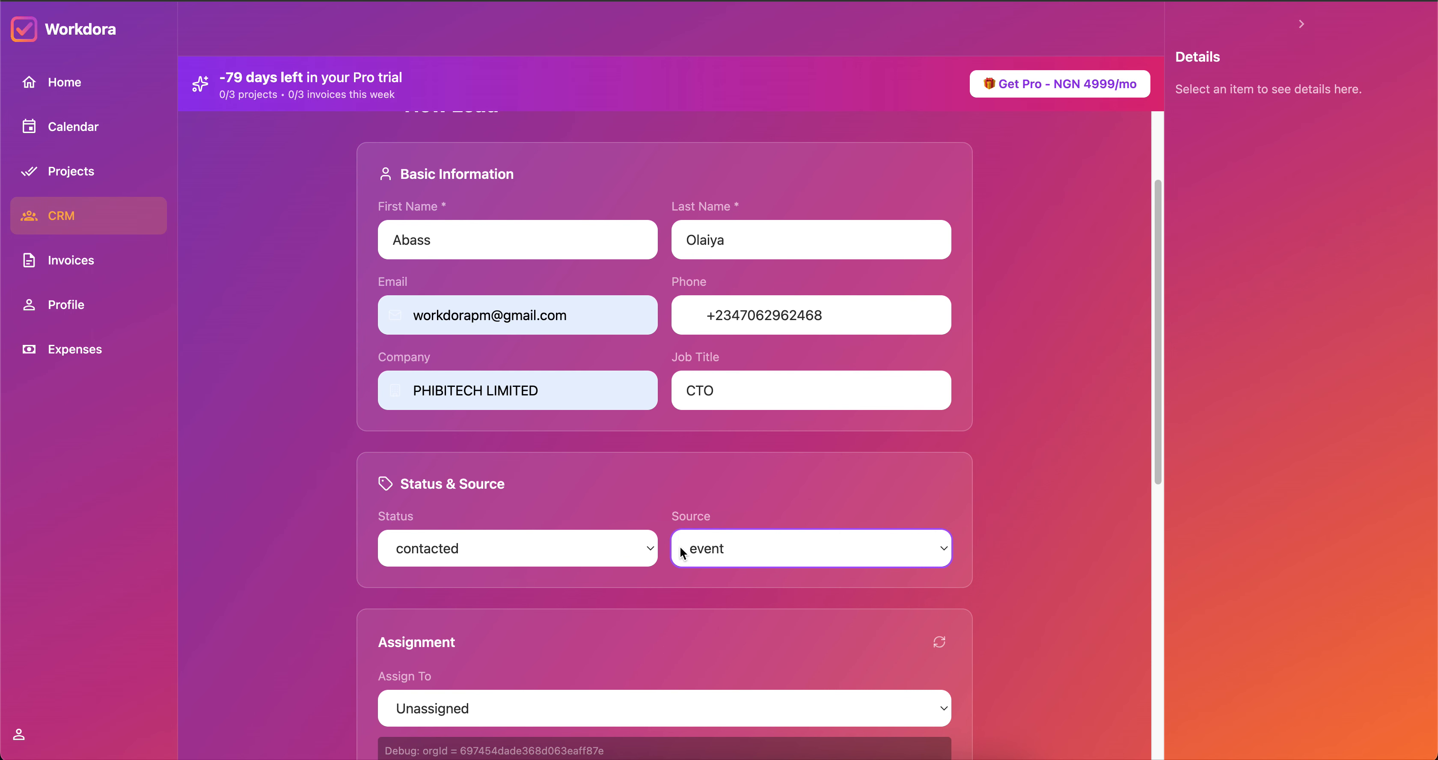
scroll(680, 547, "down", 5)
scroll(611, 480, "up", 4)
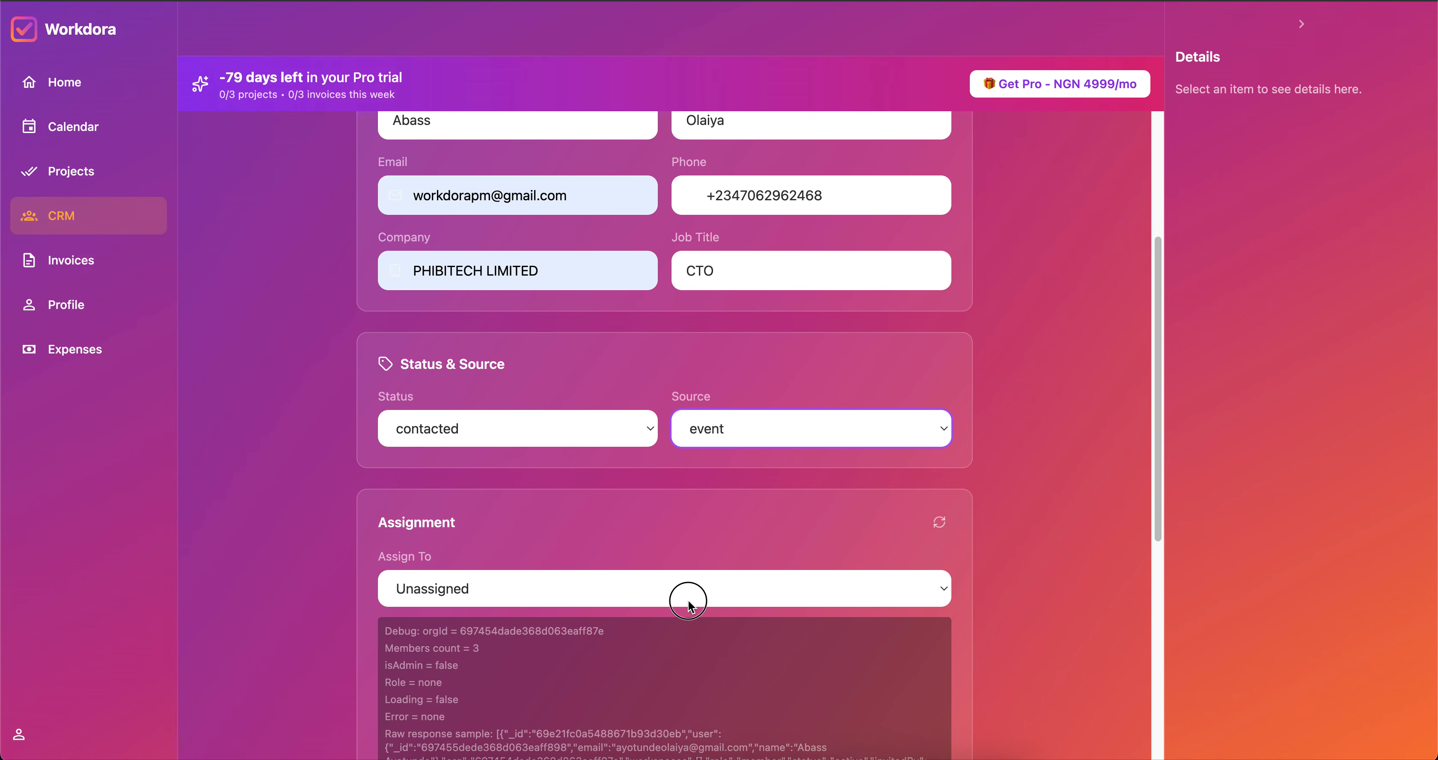
left_click(690, 603)
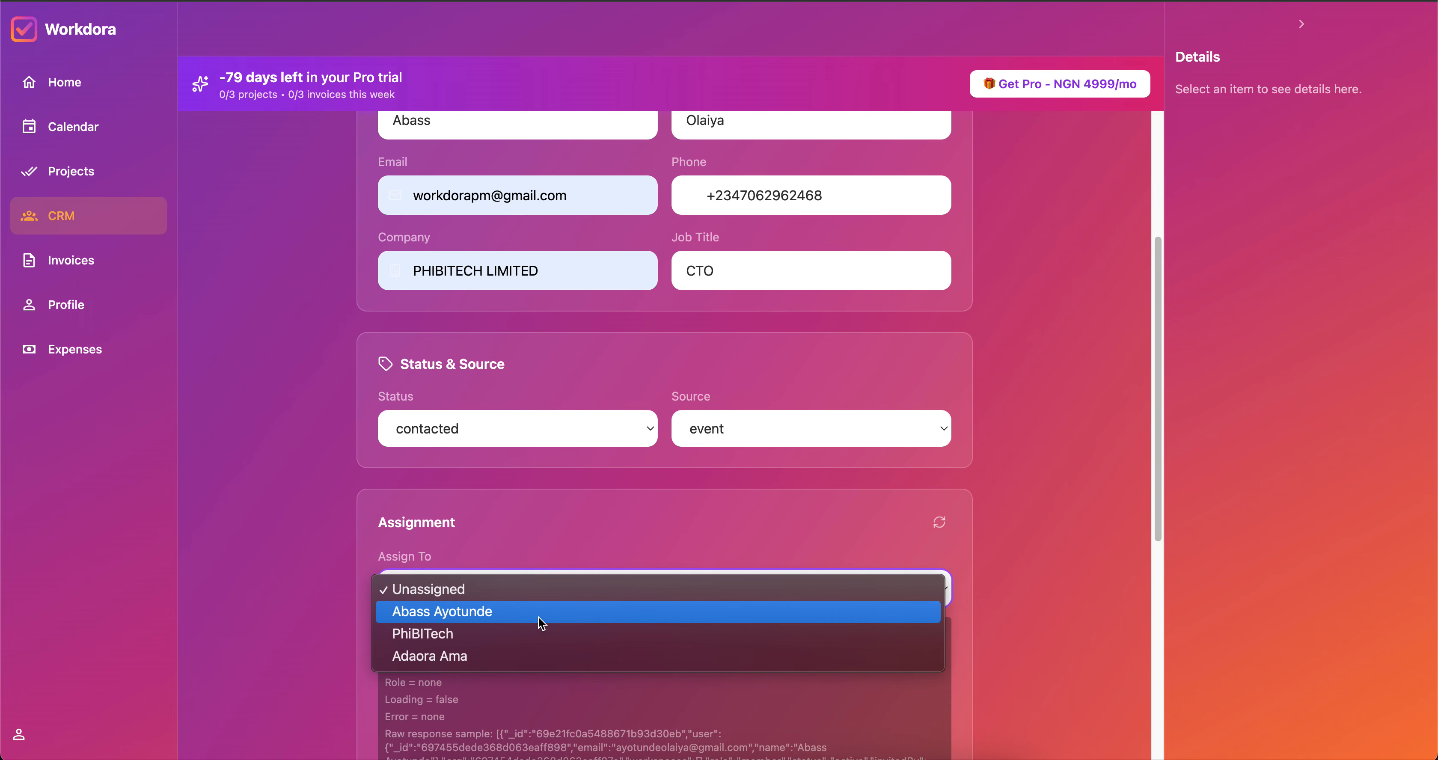
left_click(434, 612)
Add the note 'he want a one on one meet' and save the lead.
scroll(628, 551, "down", 10)
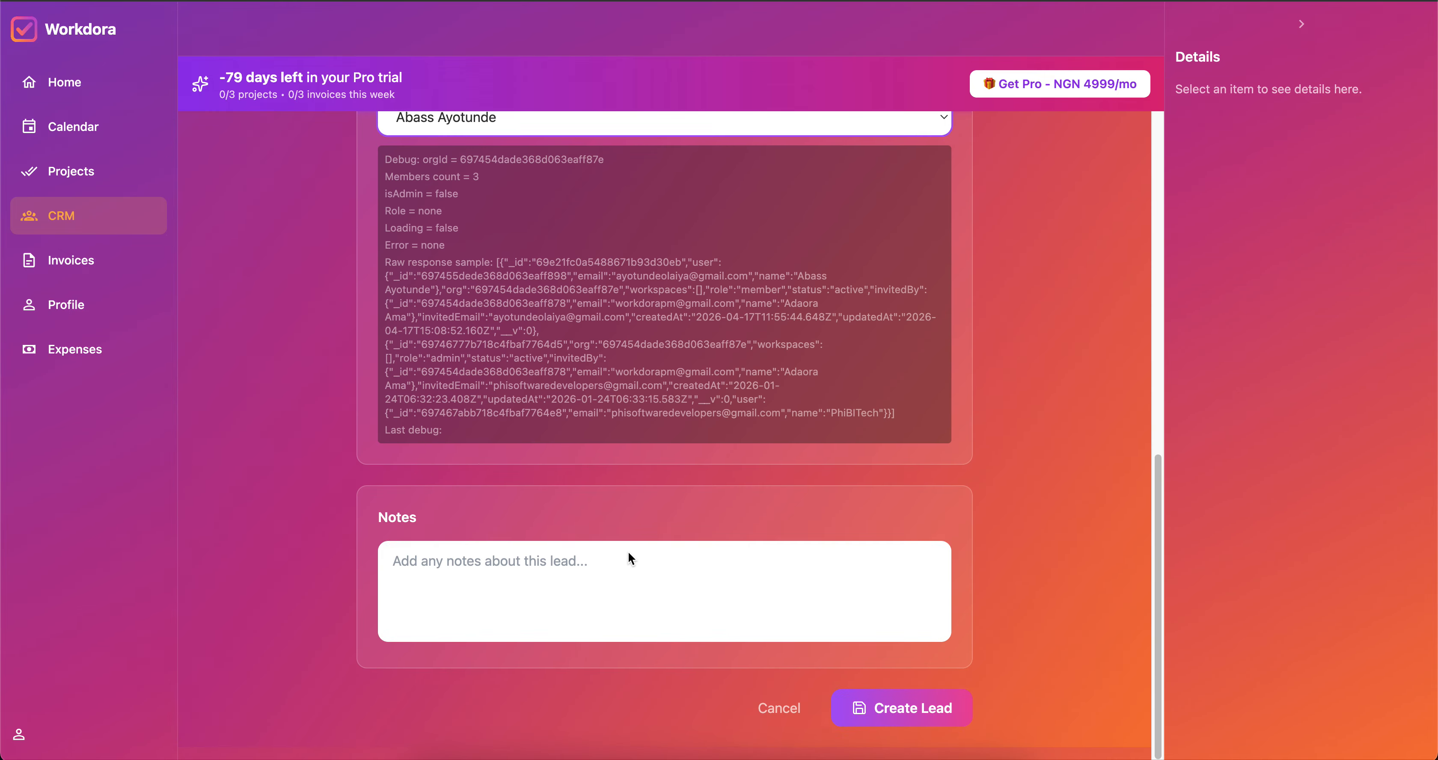
left_click(459, 578)
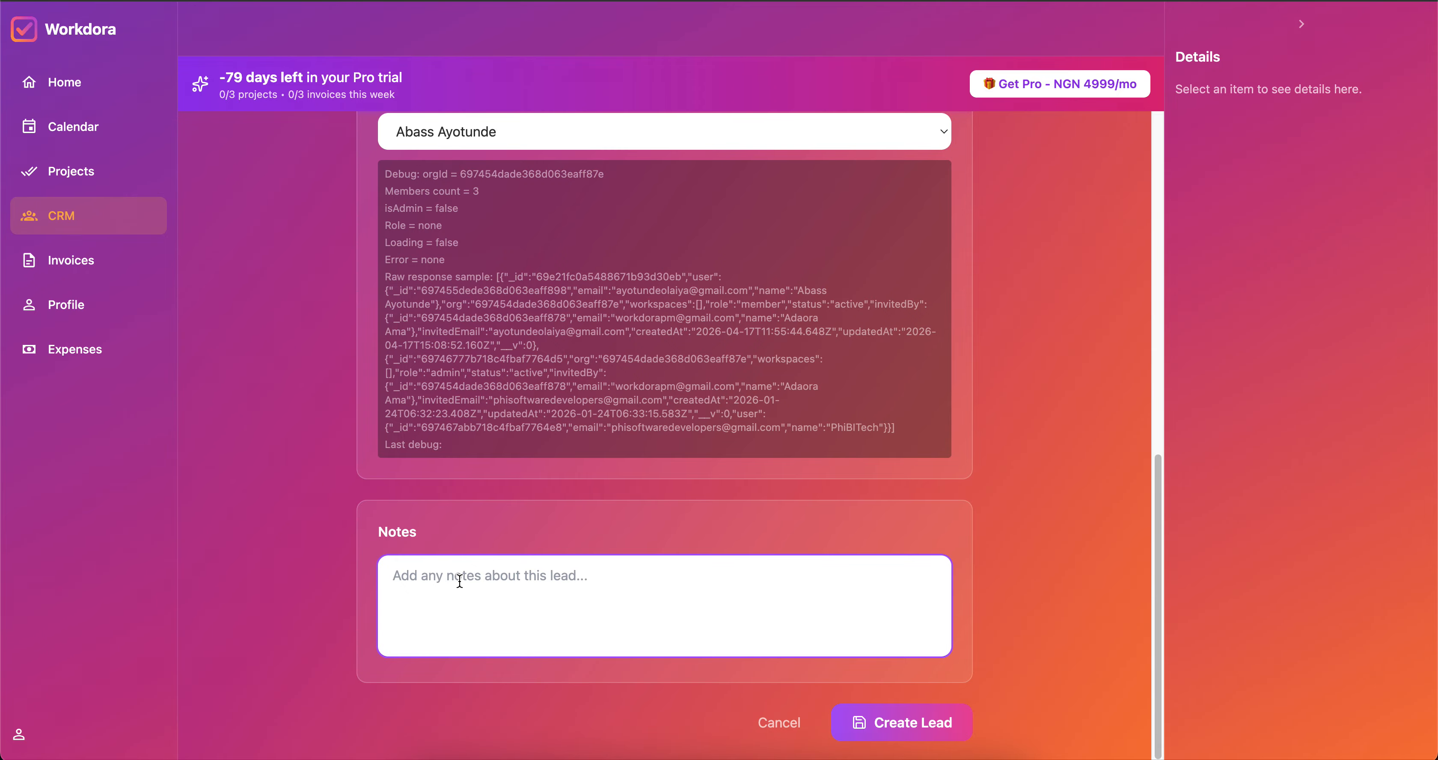
type("he want a")
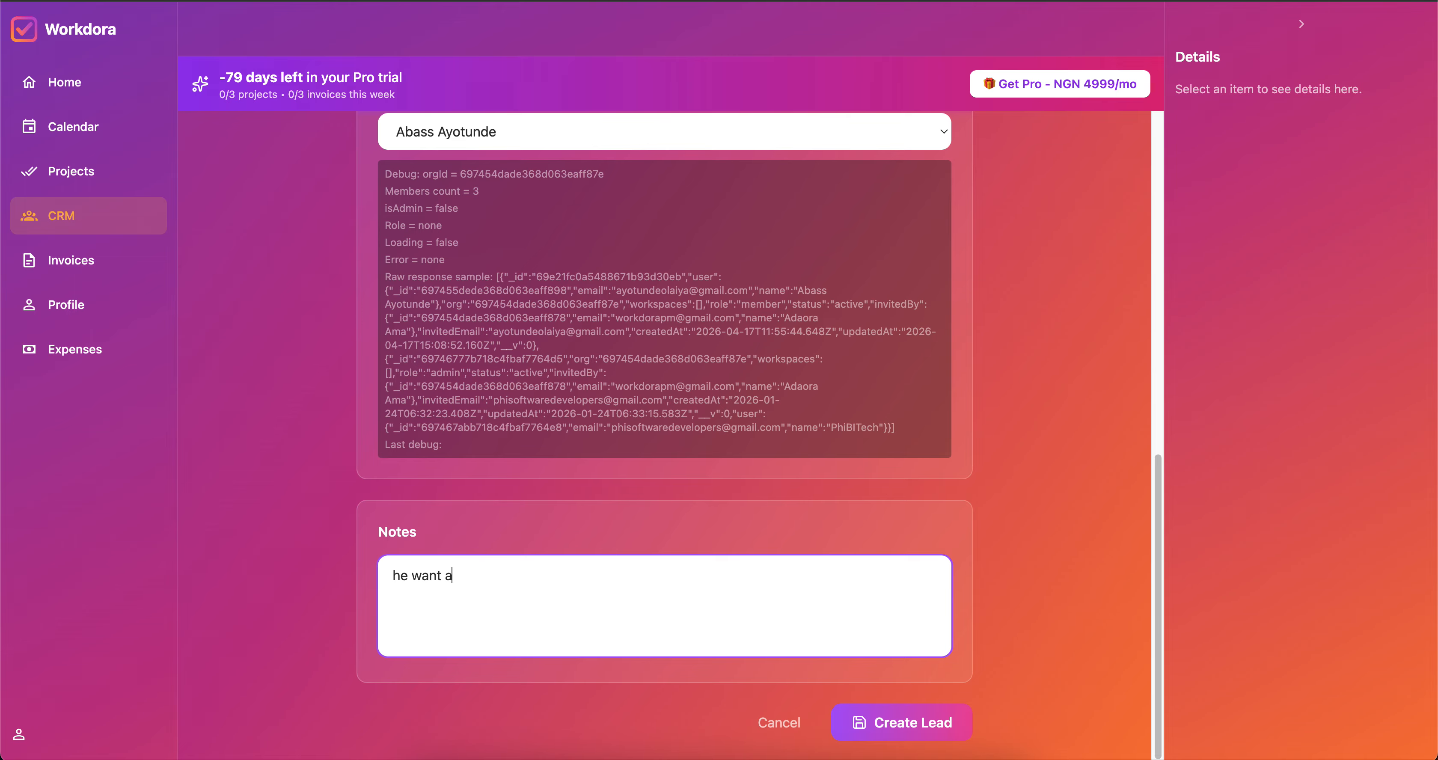
type(" one on one meeting")
left_click(917, 733)
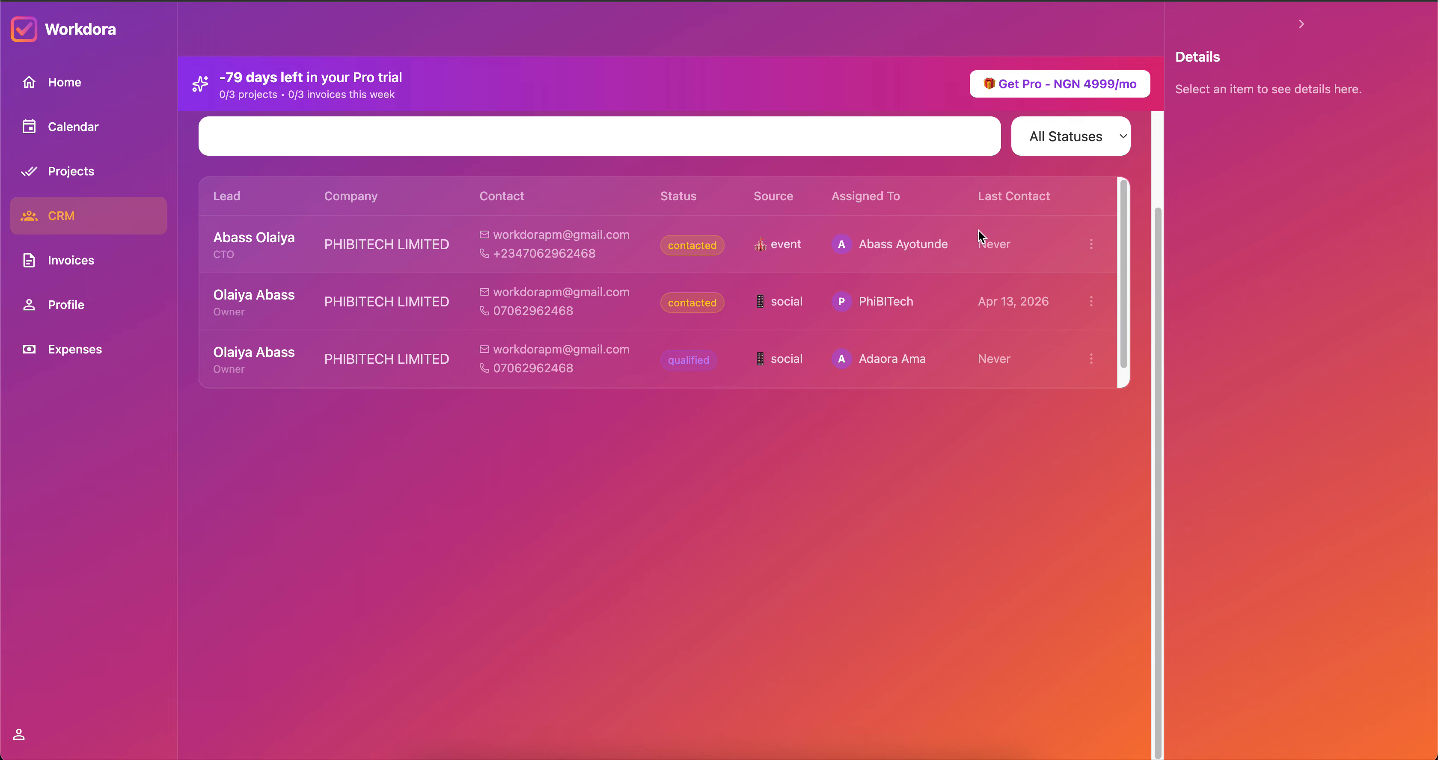
Open the new CTO lead's detail page and switch its status from contacted to qualified.
left_click(1092, 245)
left_click(258, 241)
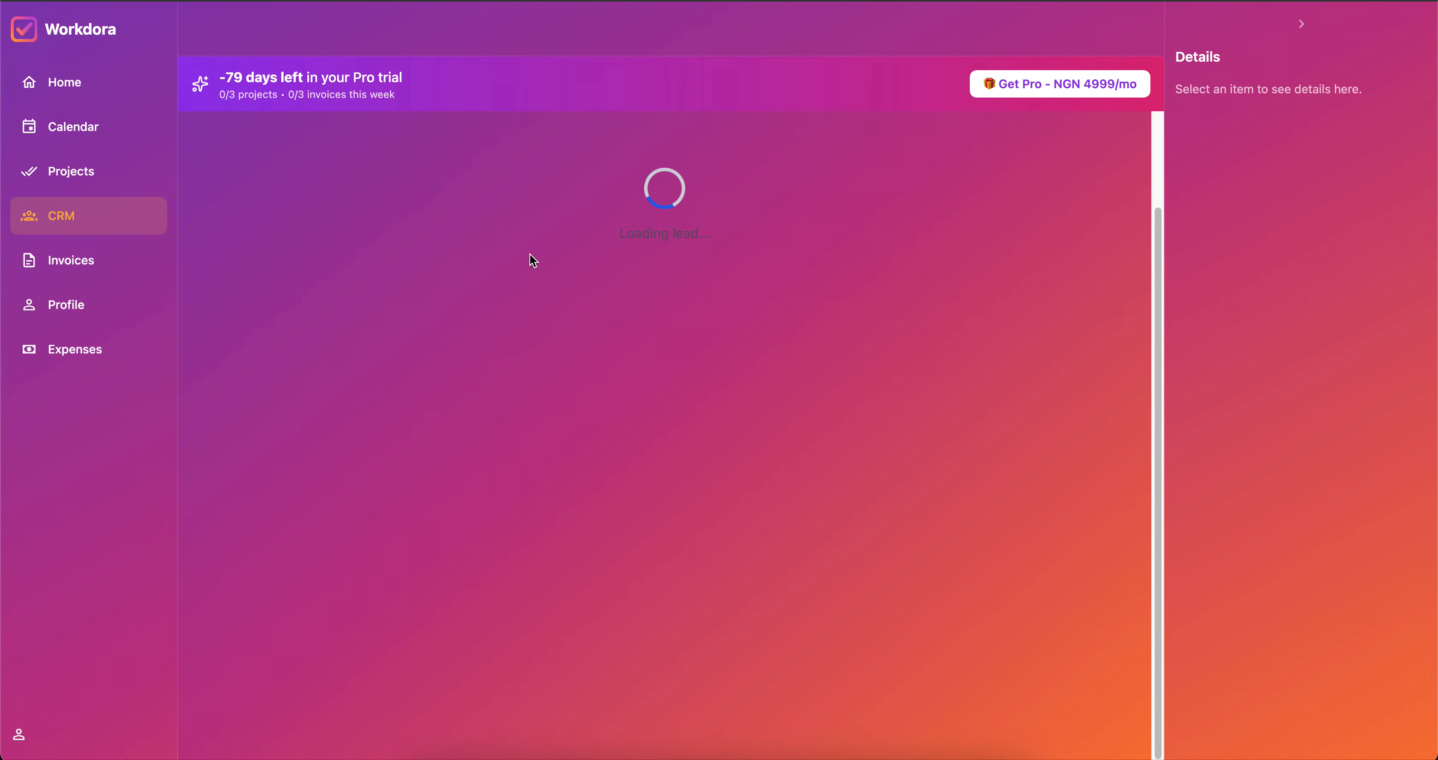
scroll(616, 401, "down", 2)
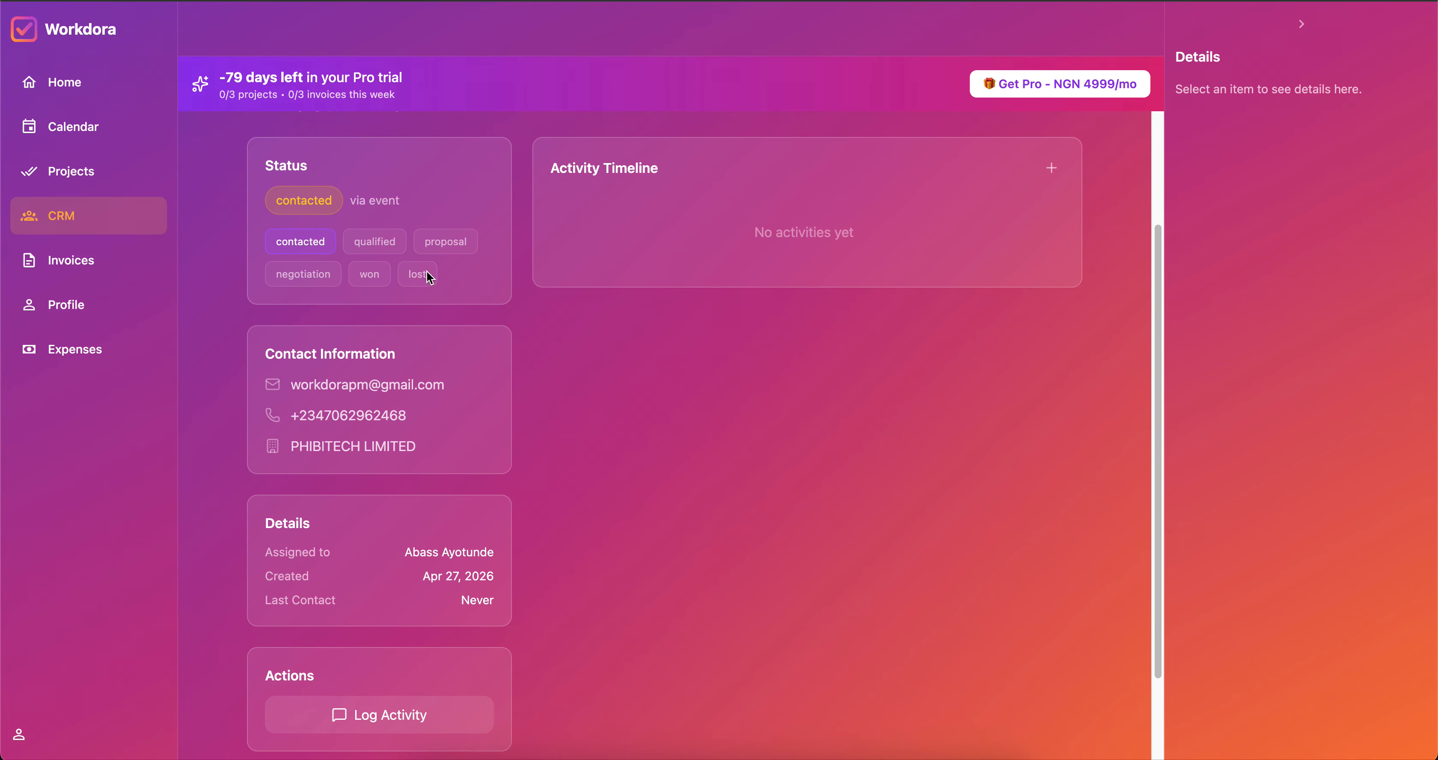
left_click(374, 248)
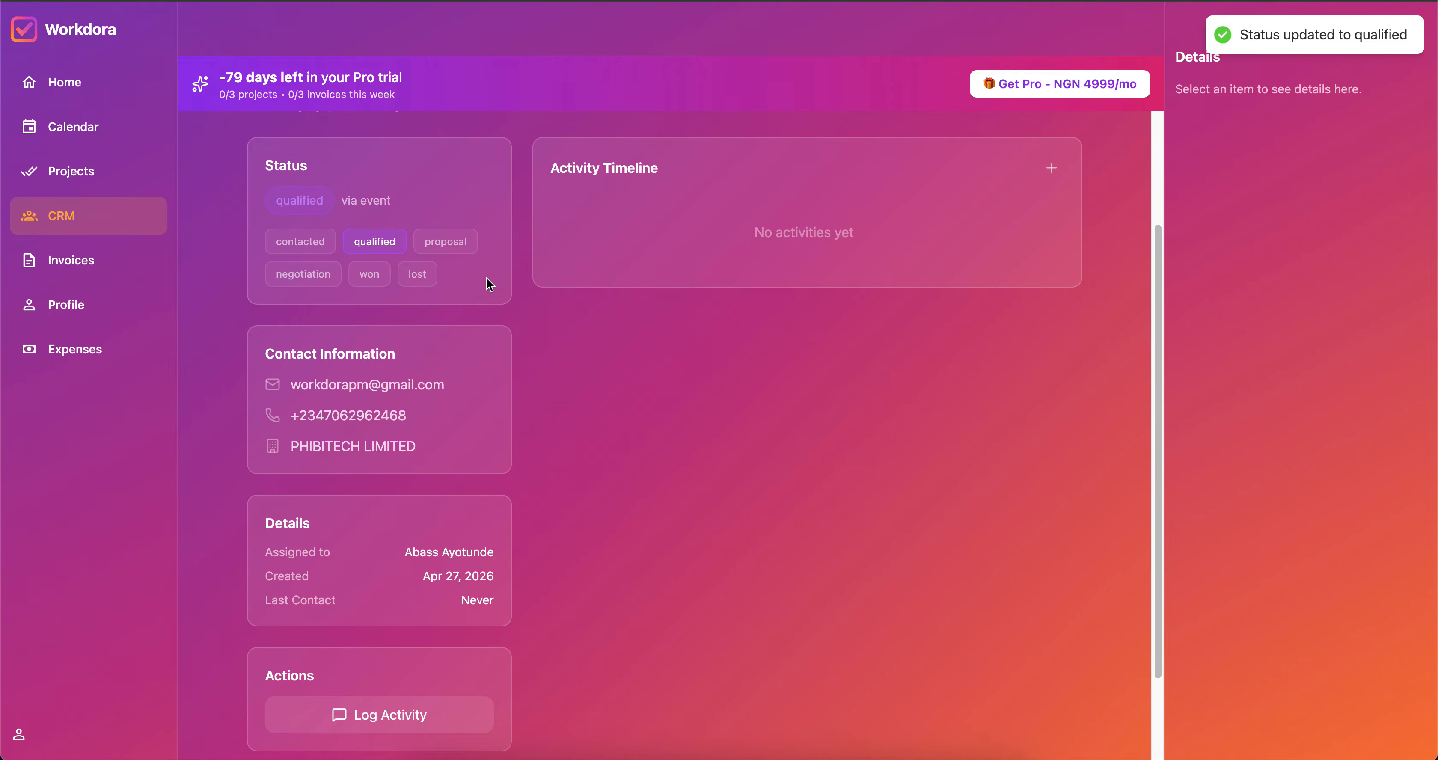
scroll(483, 425, "down", 5)
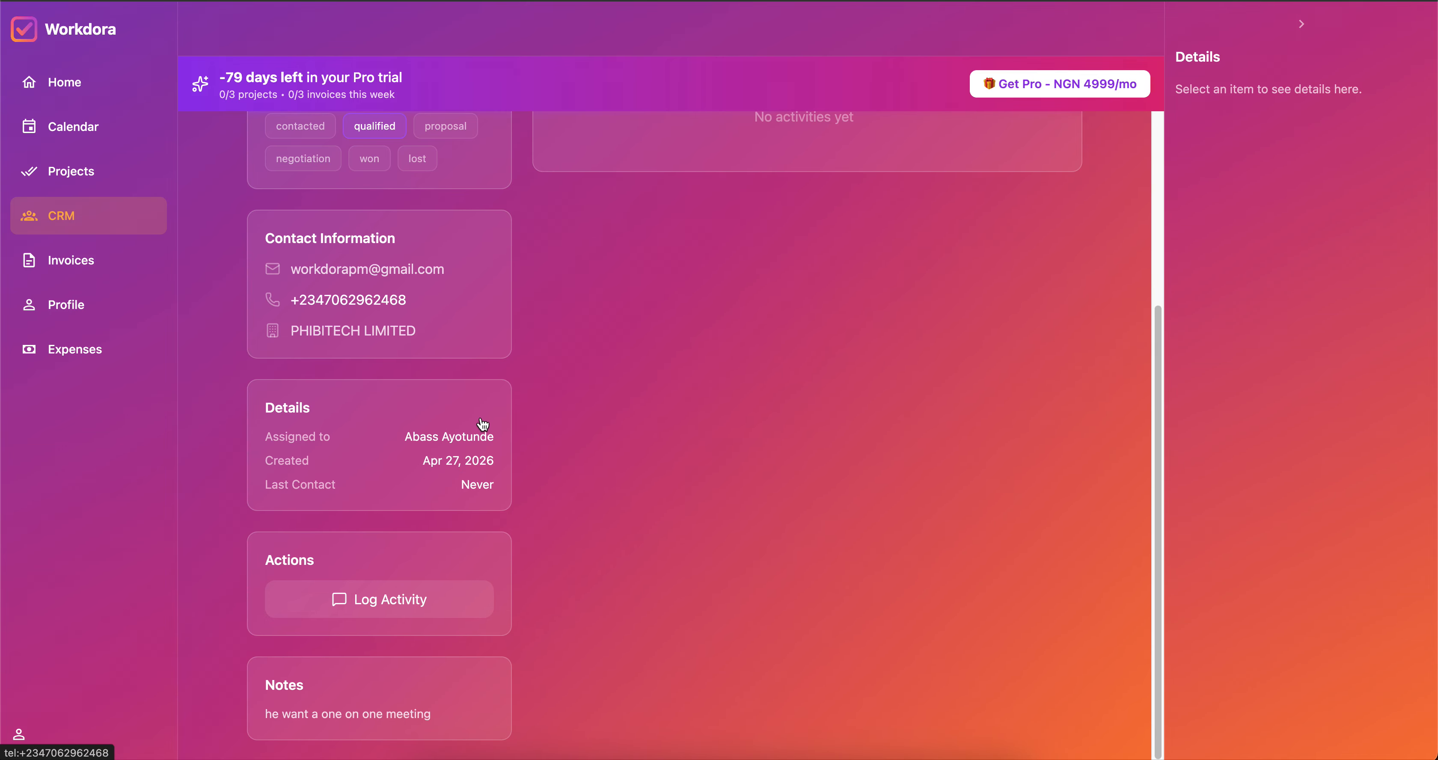
left_click(367, 601)
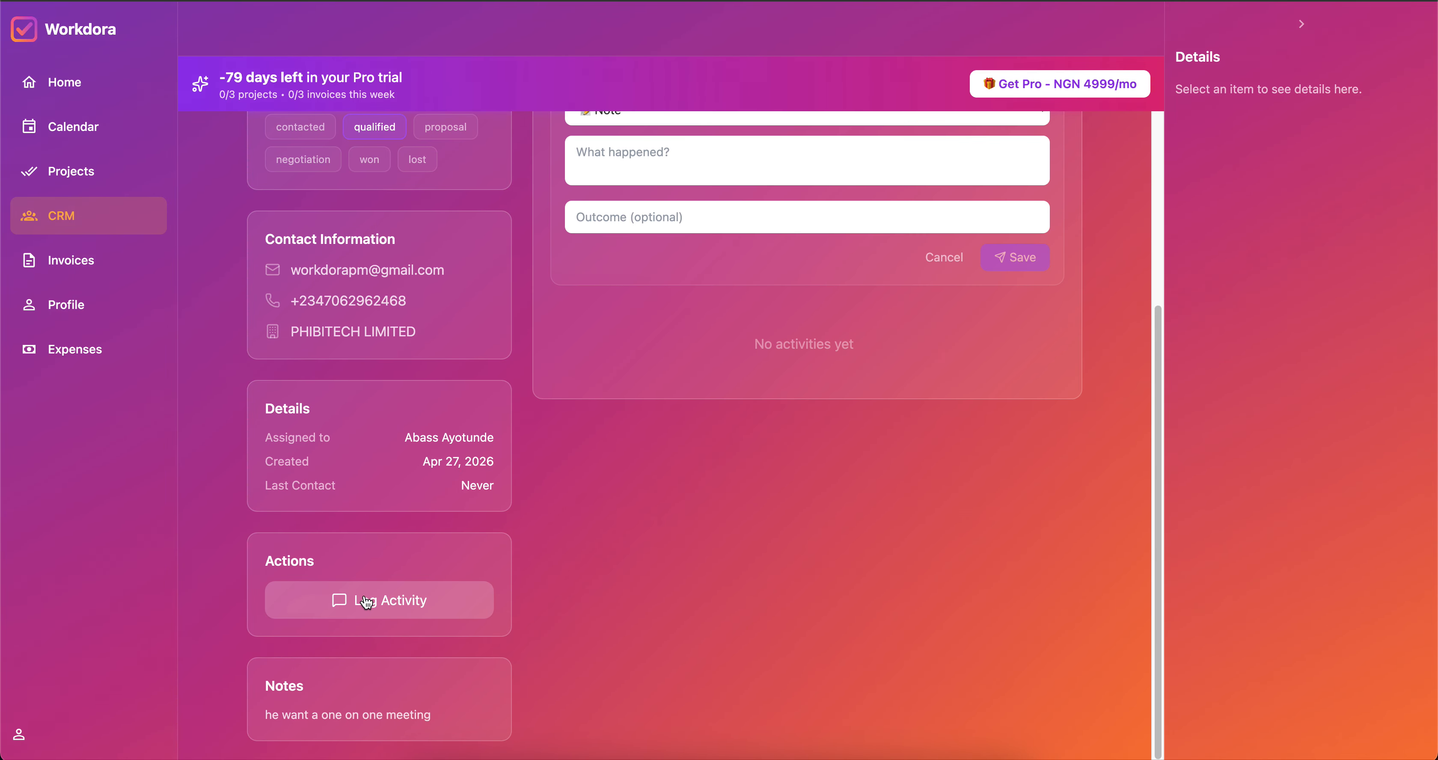
scroll(578, 395, "up", 10)
left_click(658, 361)
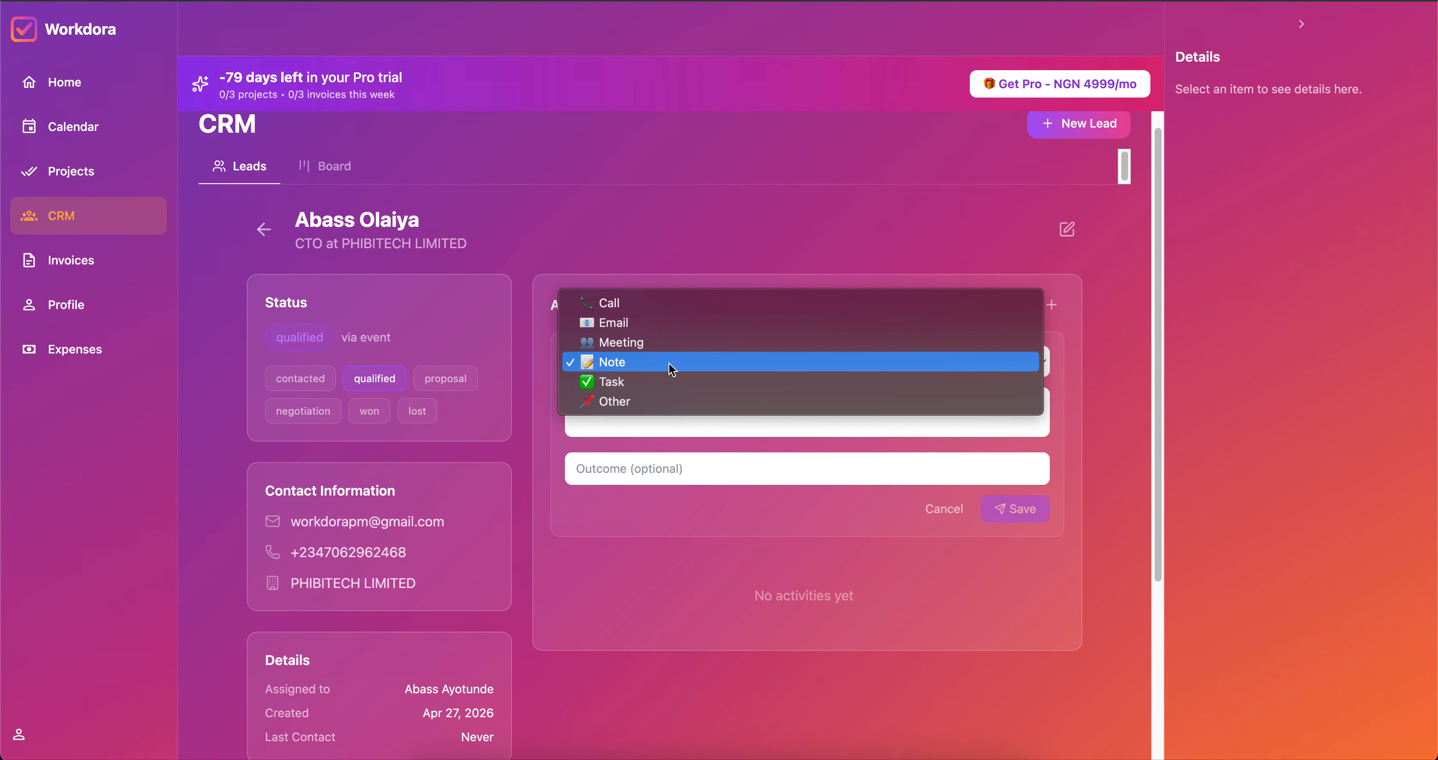
left_click(662, 343)
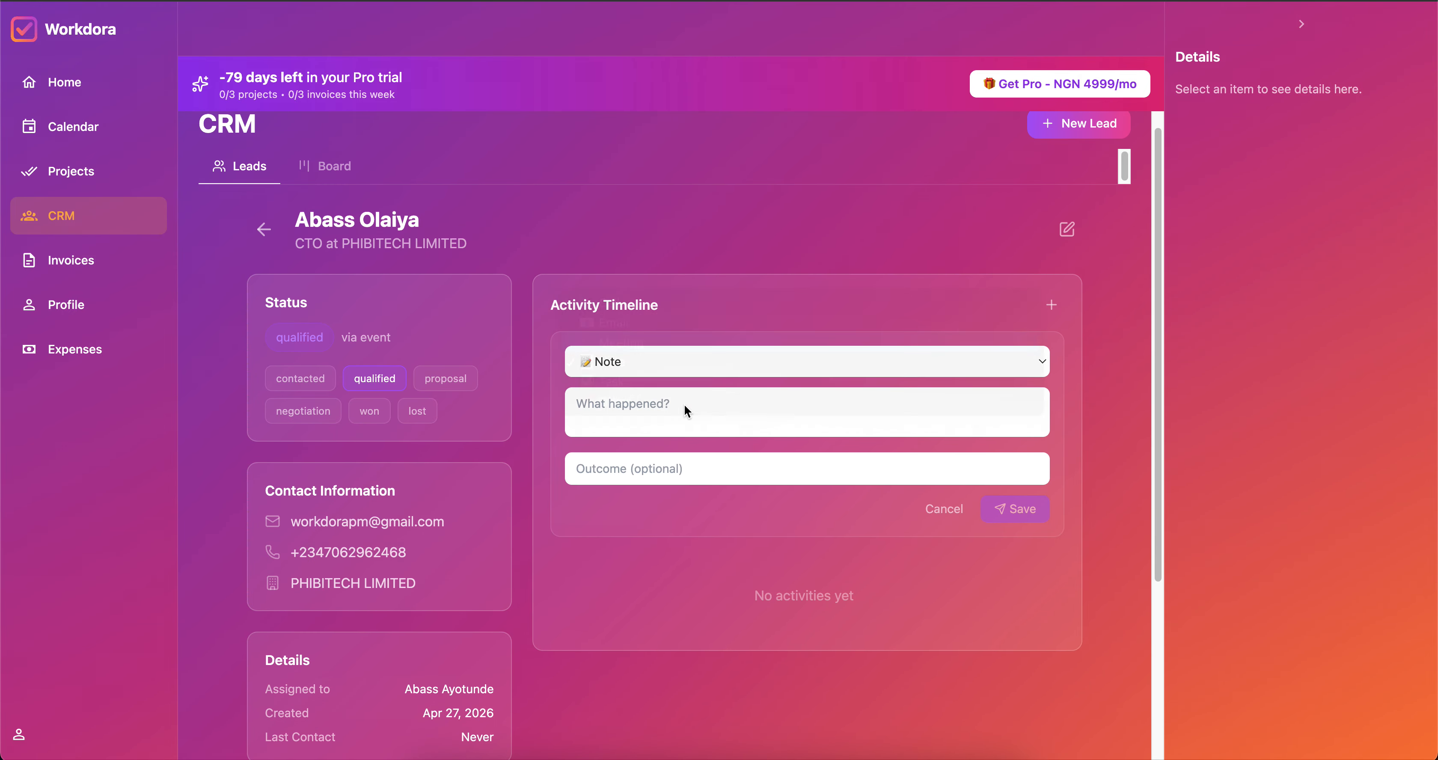
left_click(640, 409)
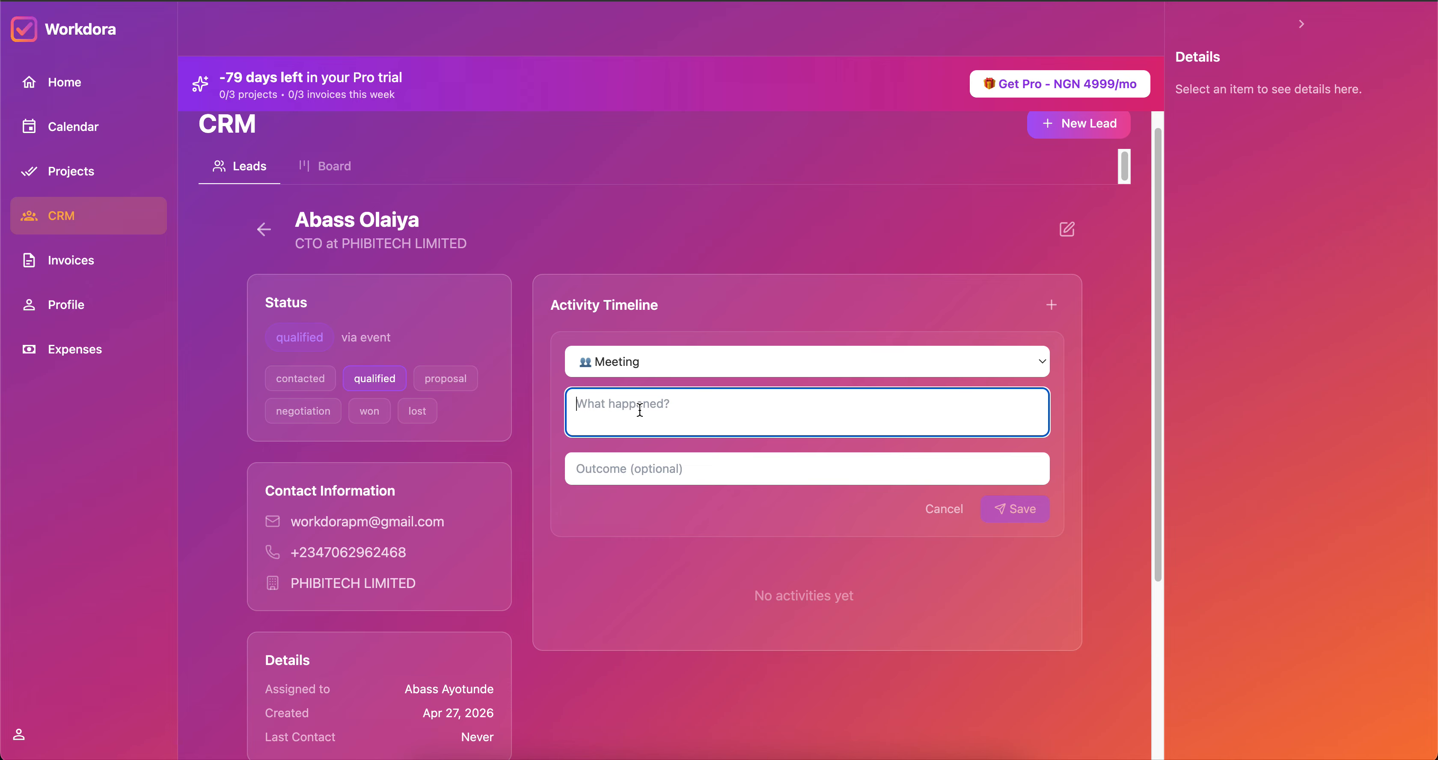
type("They req")
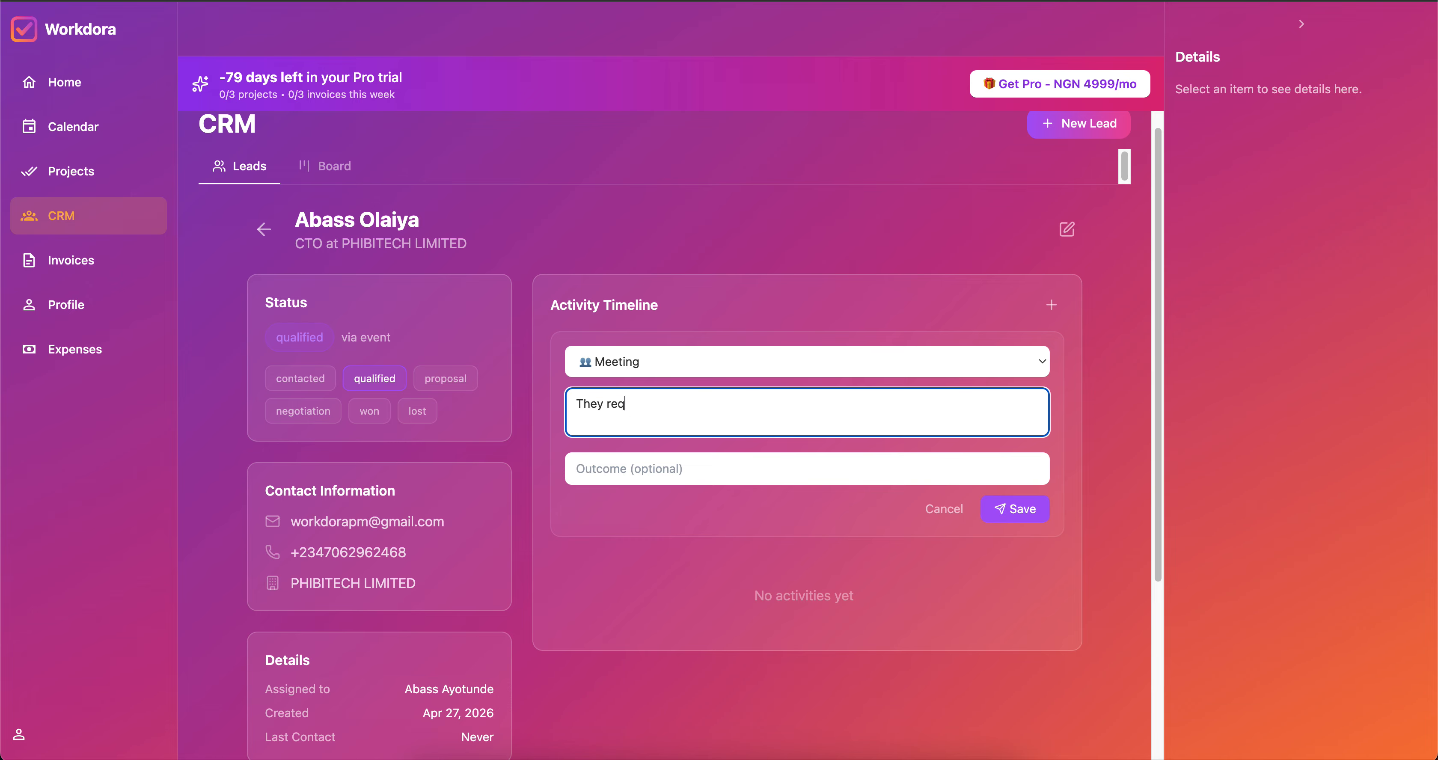
type("uested for a demo")
left_click(639, 468)
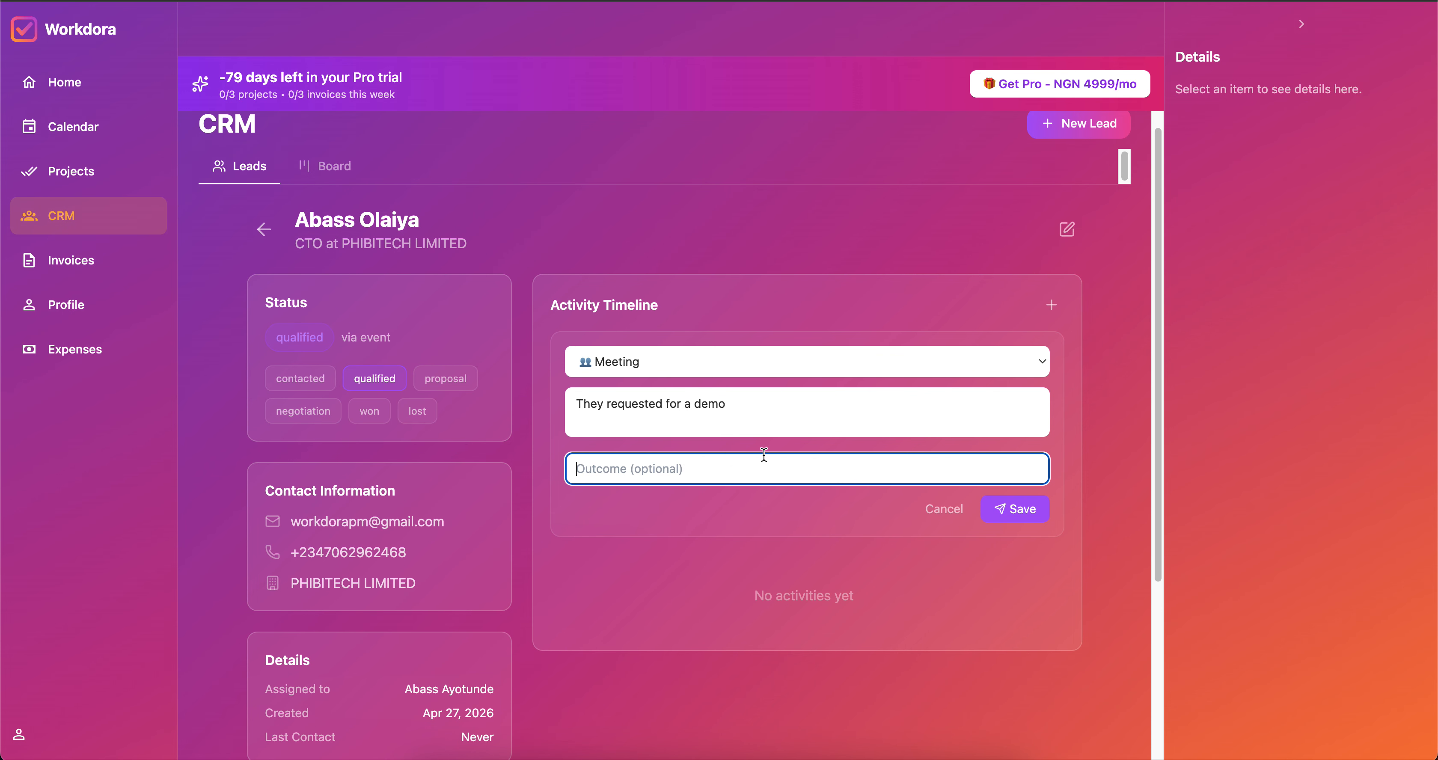
type("Positive")
left_click(1019, 509)
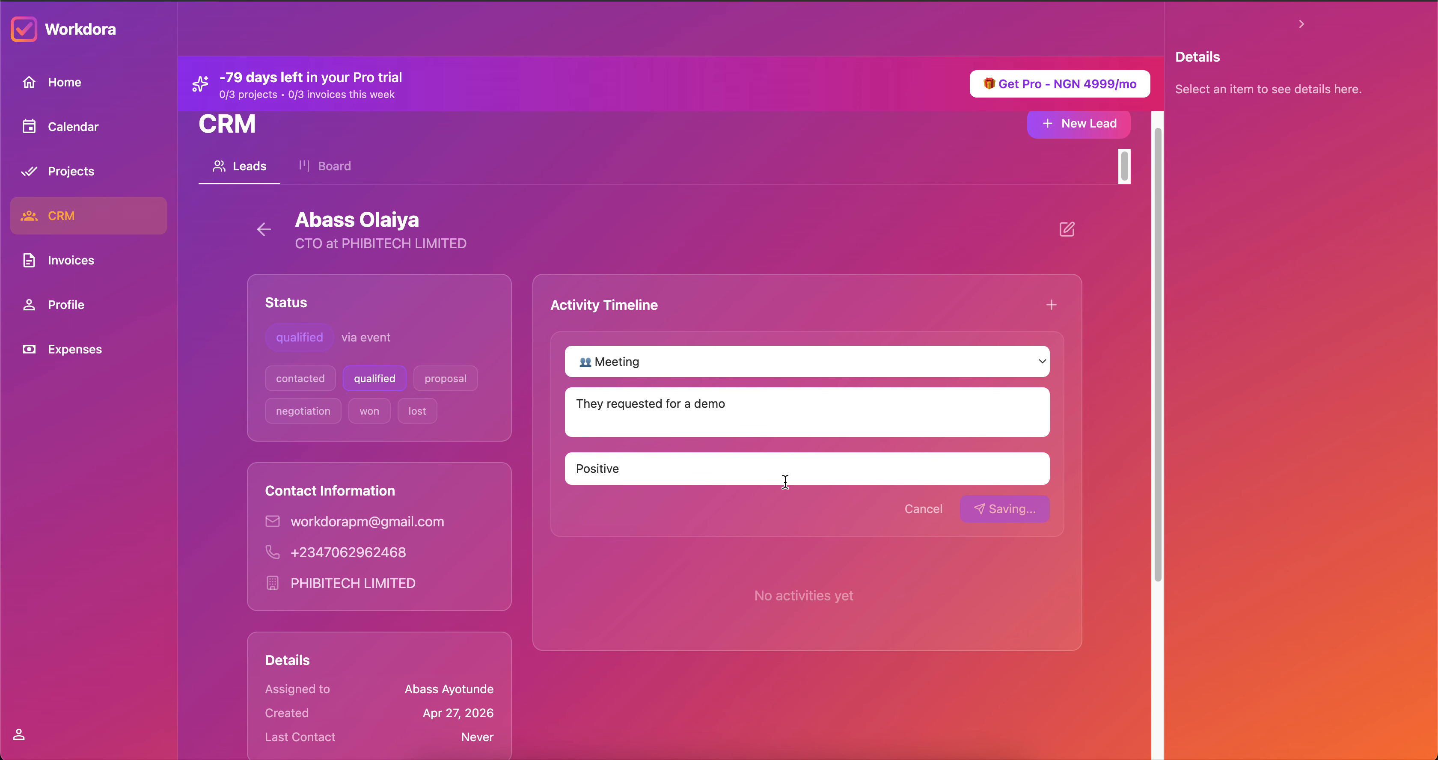
scroll(754, 483, "down", 2)
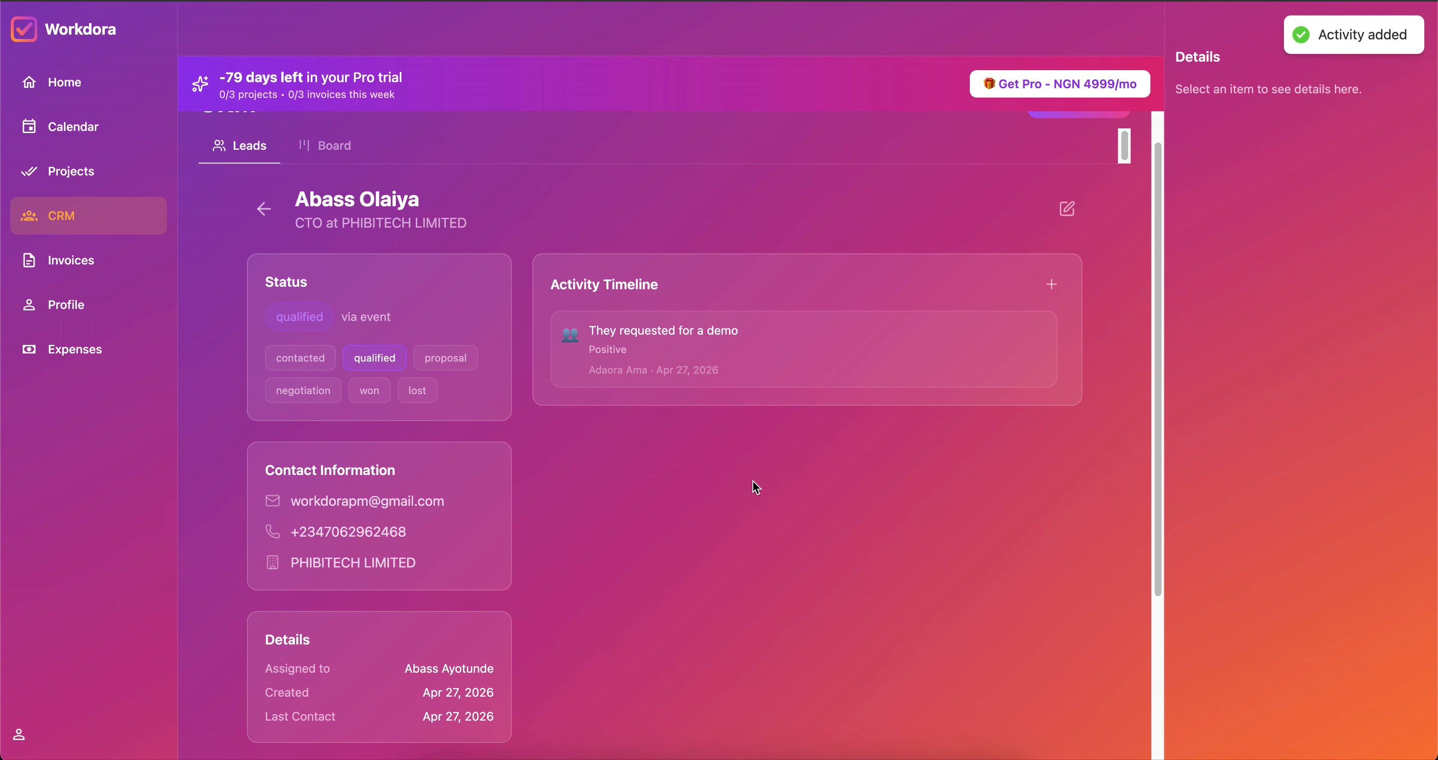
scroll(326, 544, "down", 4)
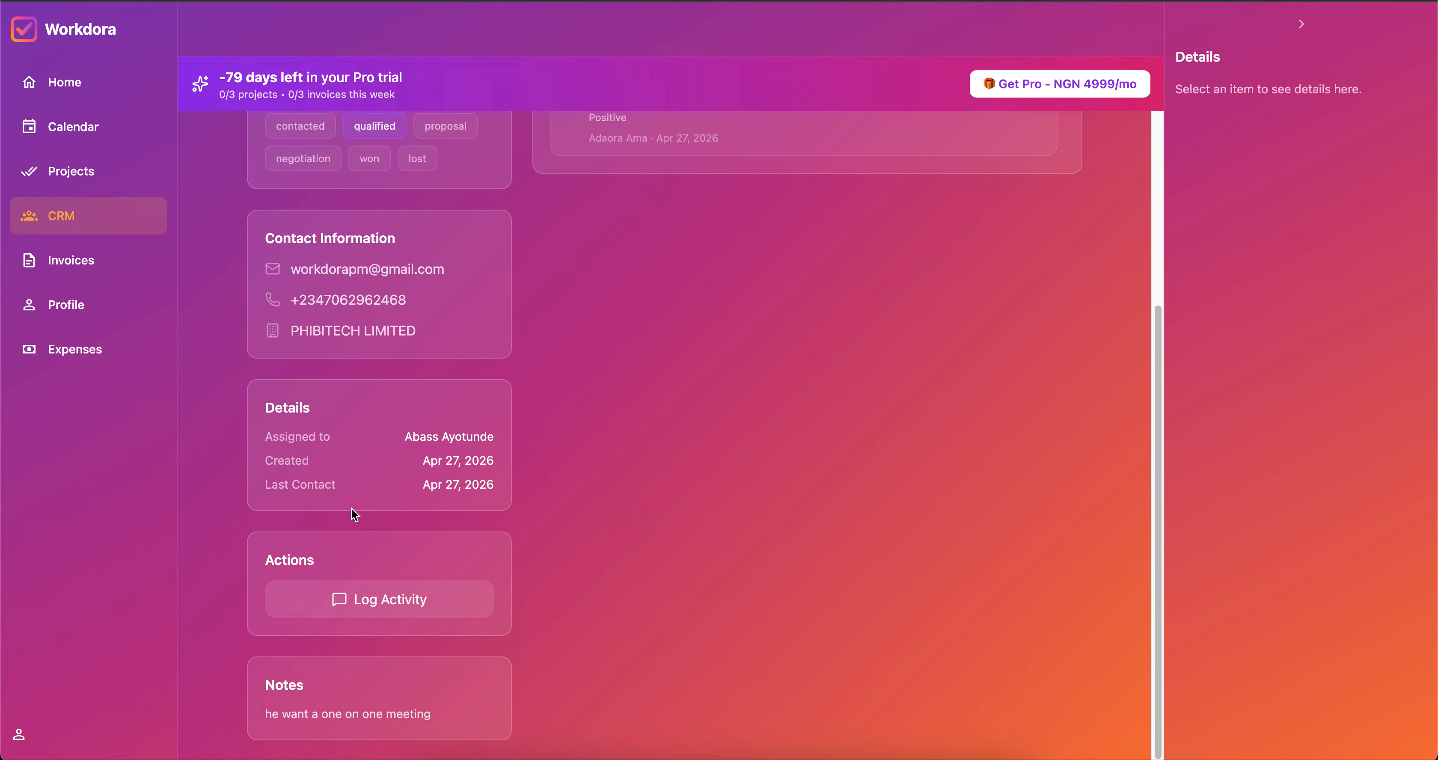
scroll(636, 266, "up", 5)
scroll(637, 269, "down", 4)
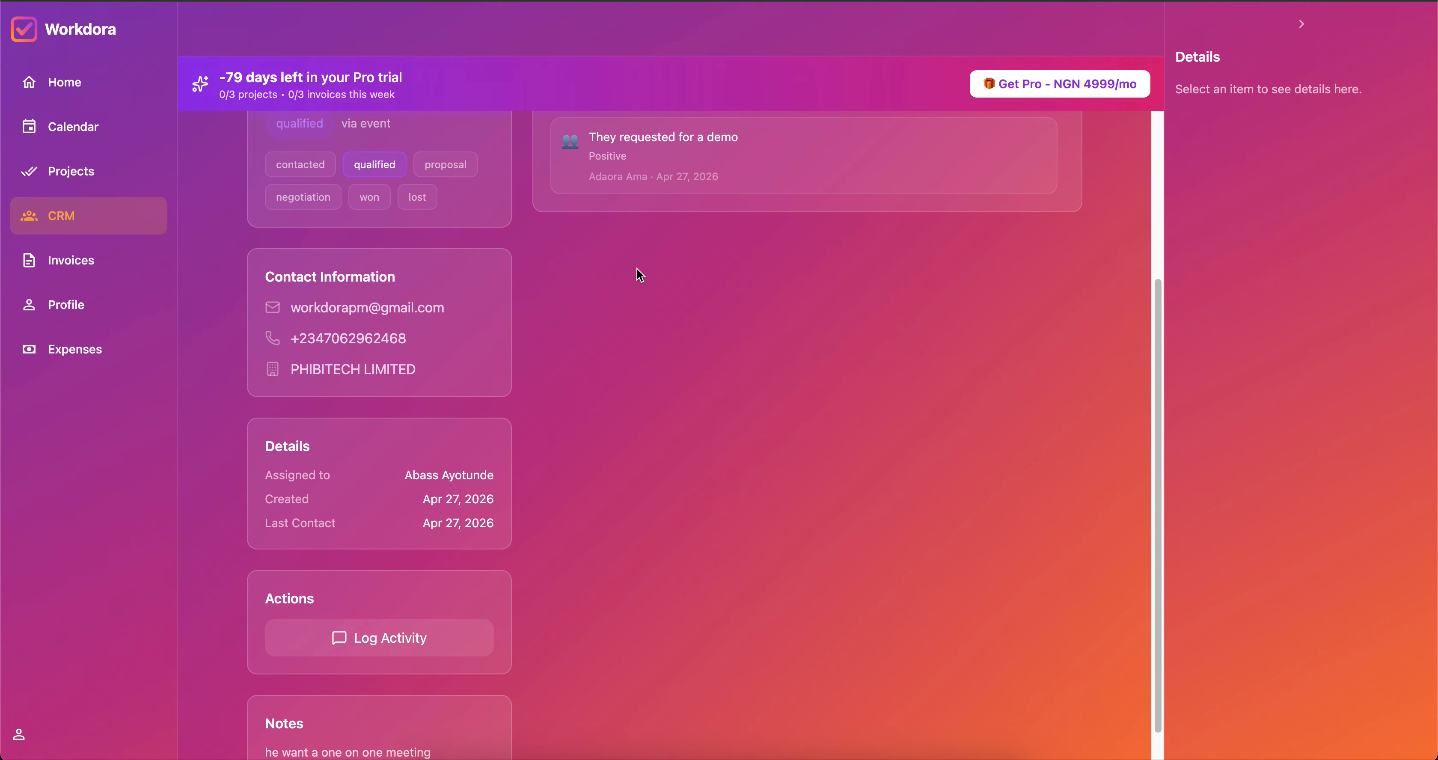
scroll(375, 605, "down", 2)
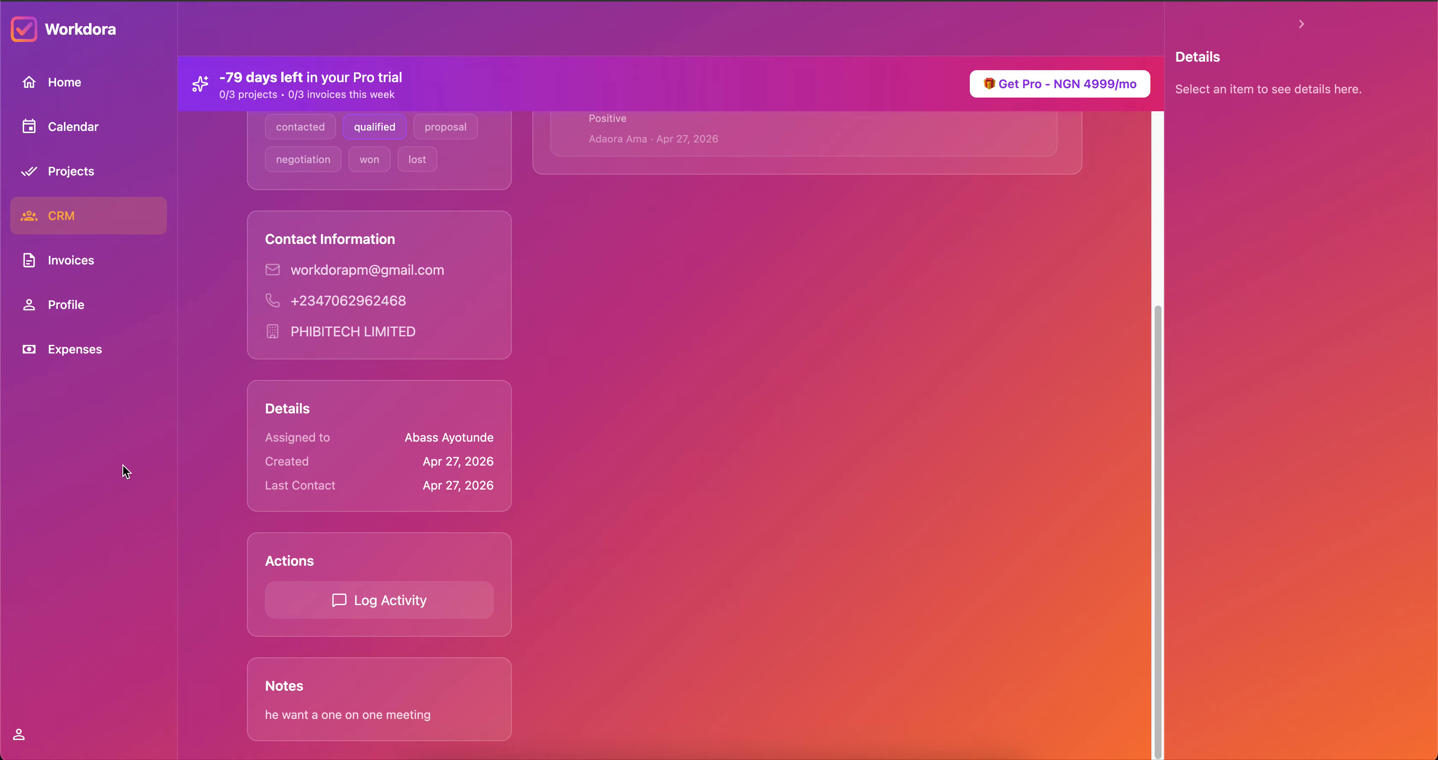
Start a new invoice with the client's full name, autofilling their e-mail and address.
left_click(66, 256)
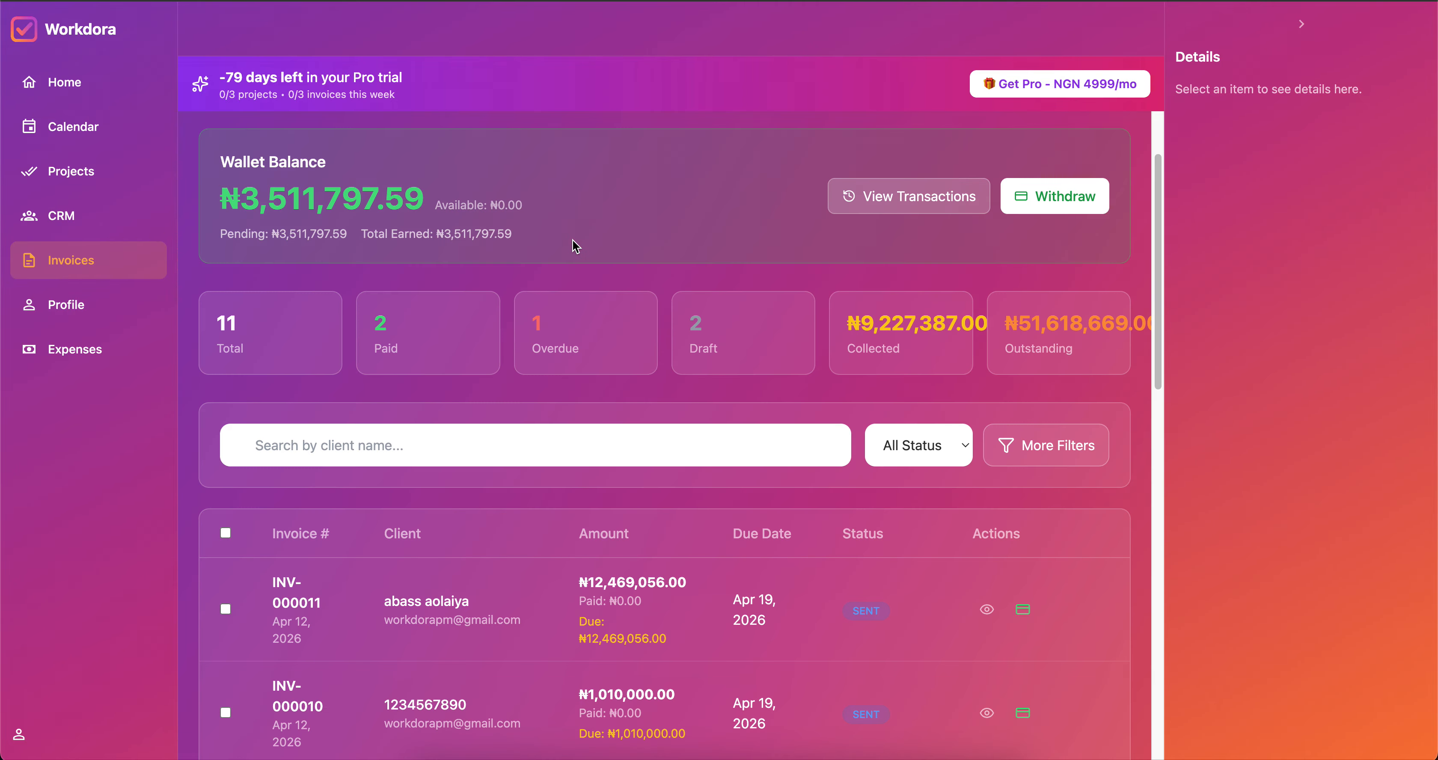
scroll(468, 354, "down", 10)
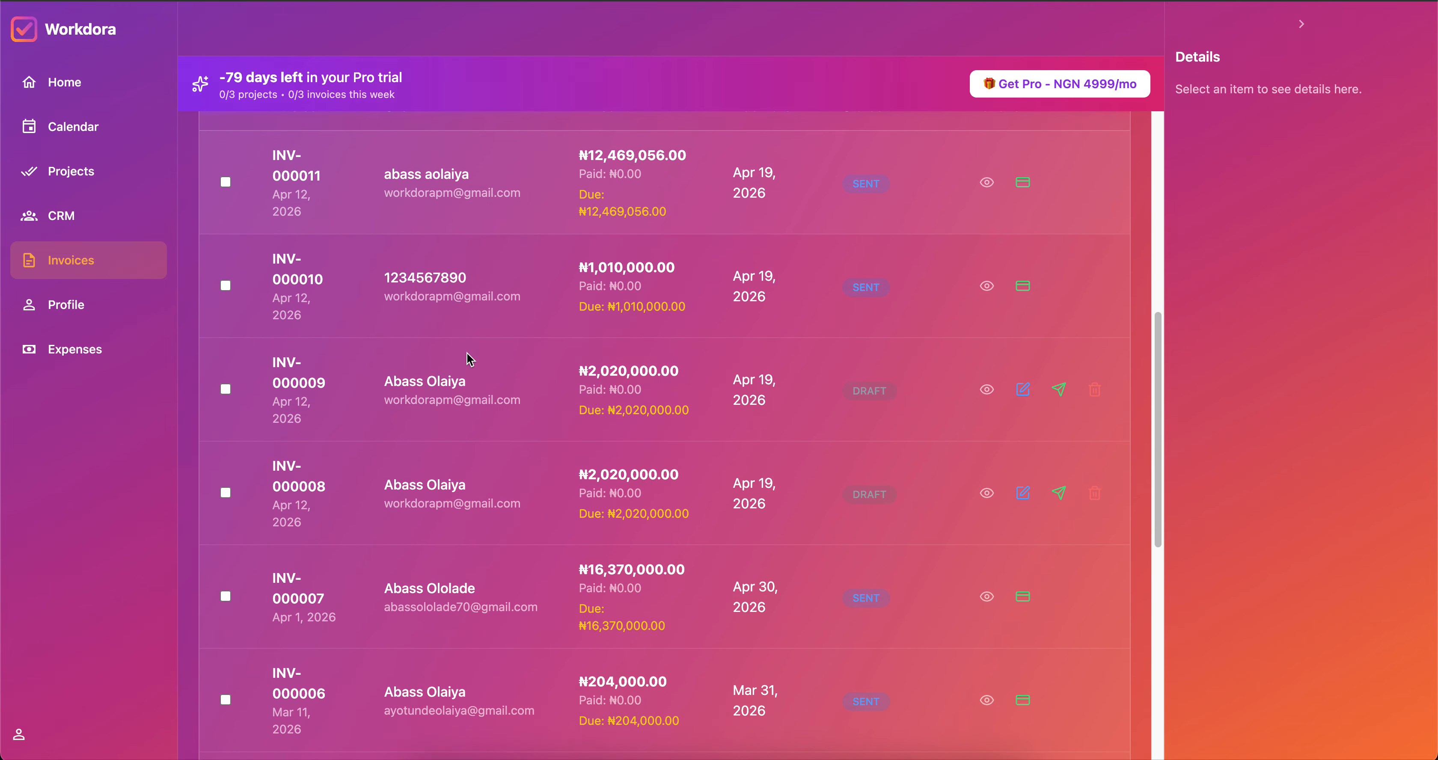
scroll(467, 354, "up", 15)
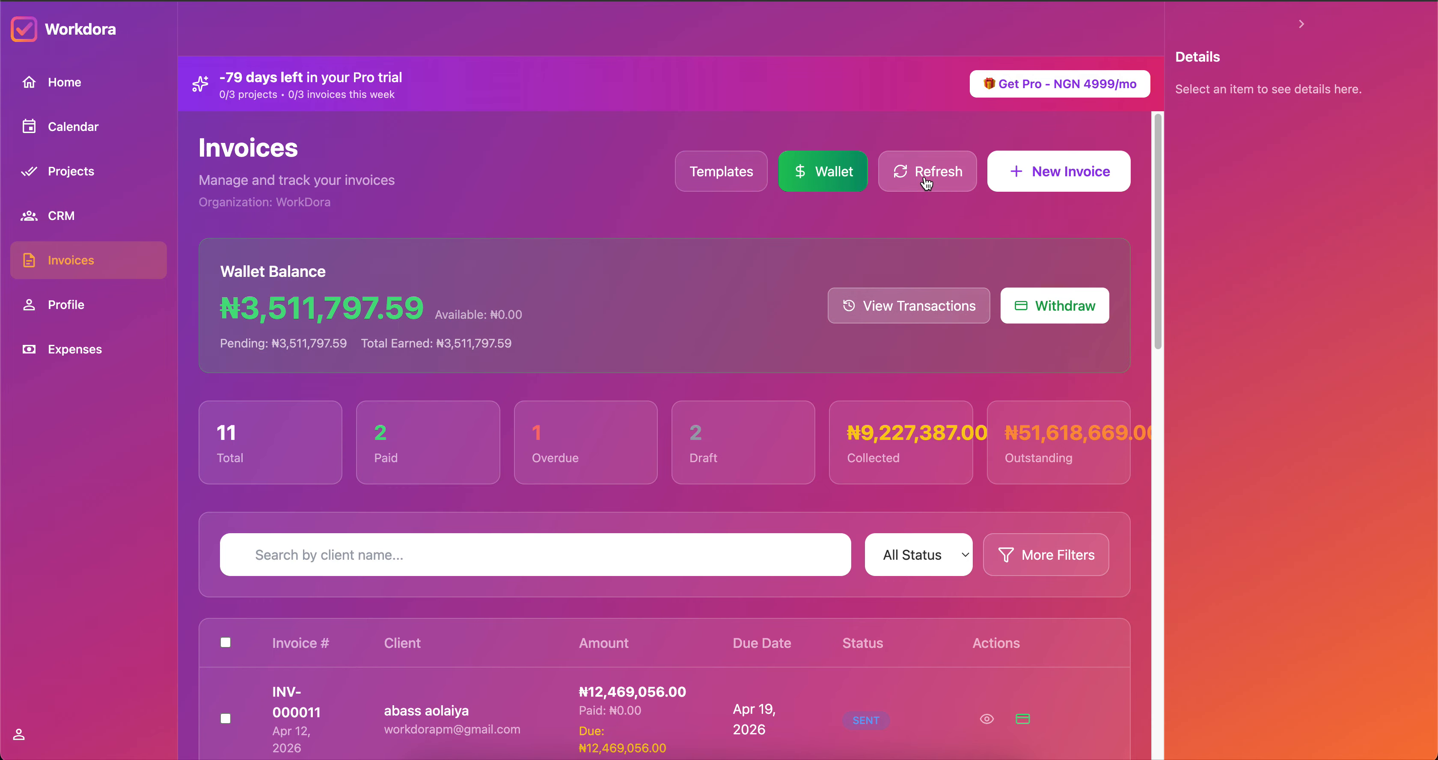
left_click(1085, 178)
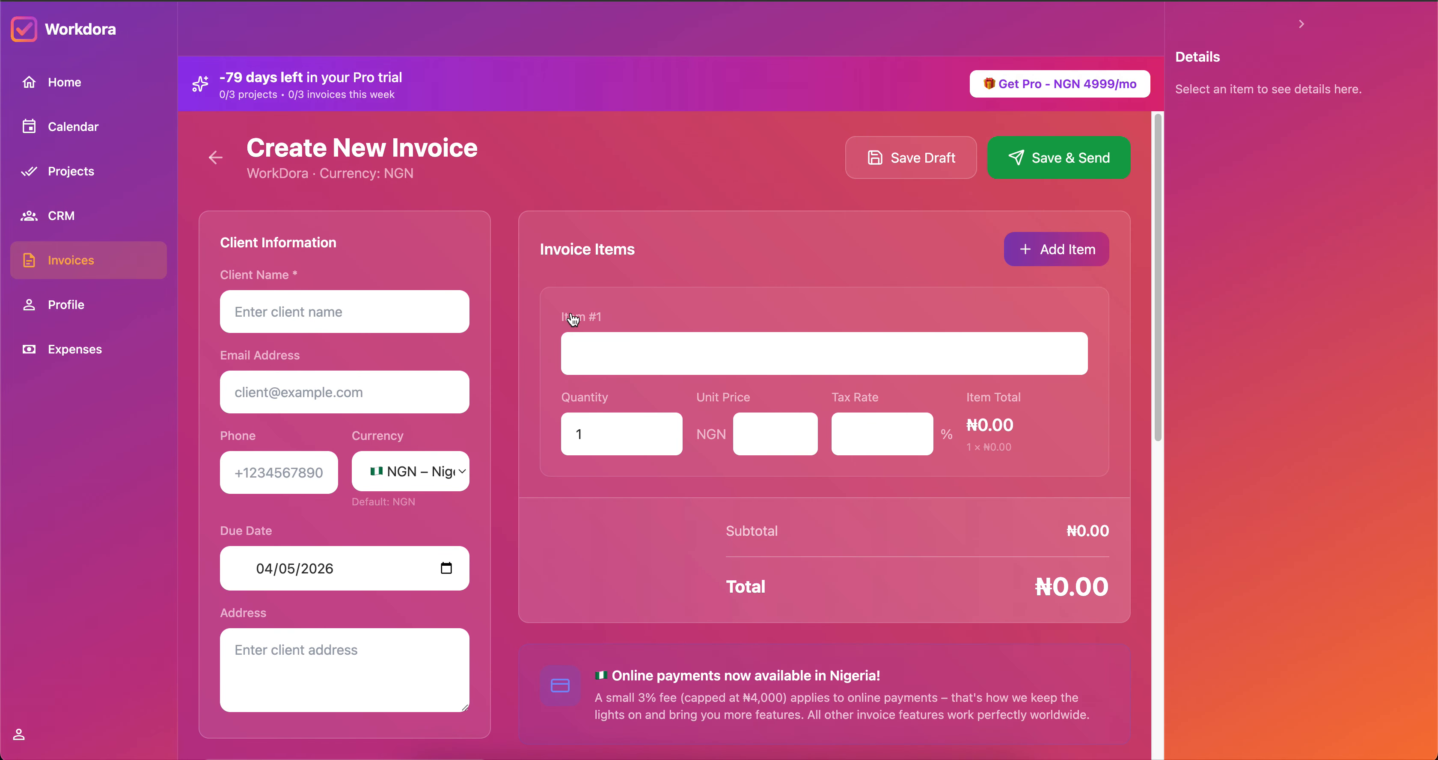
left_click(301, 315)
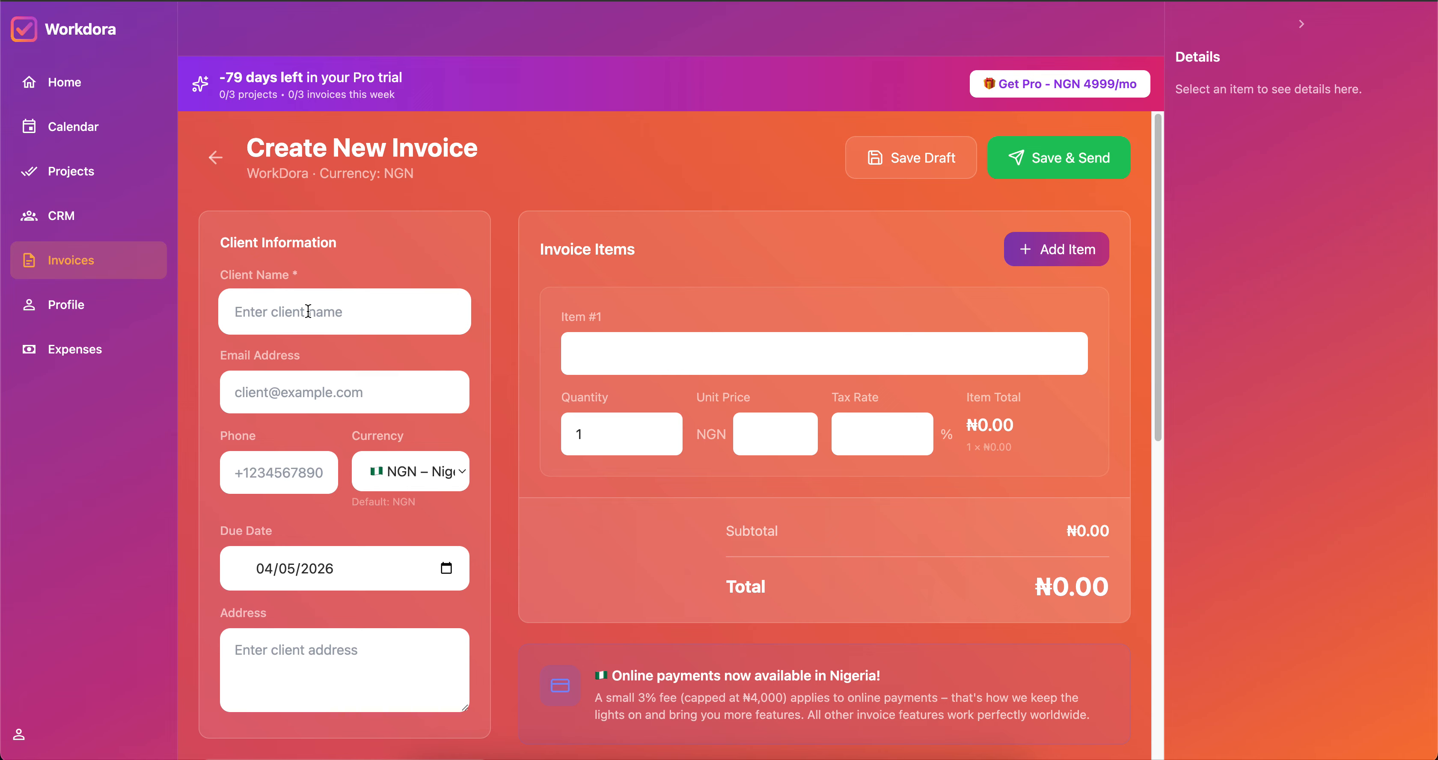
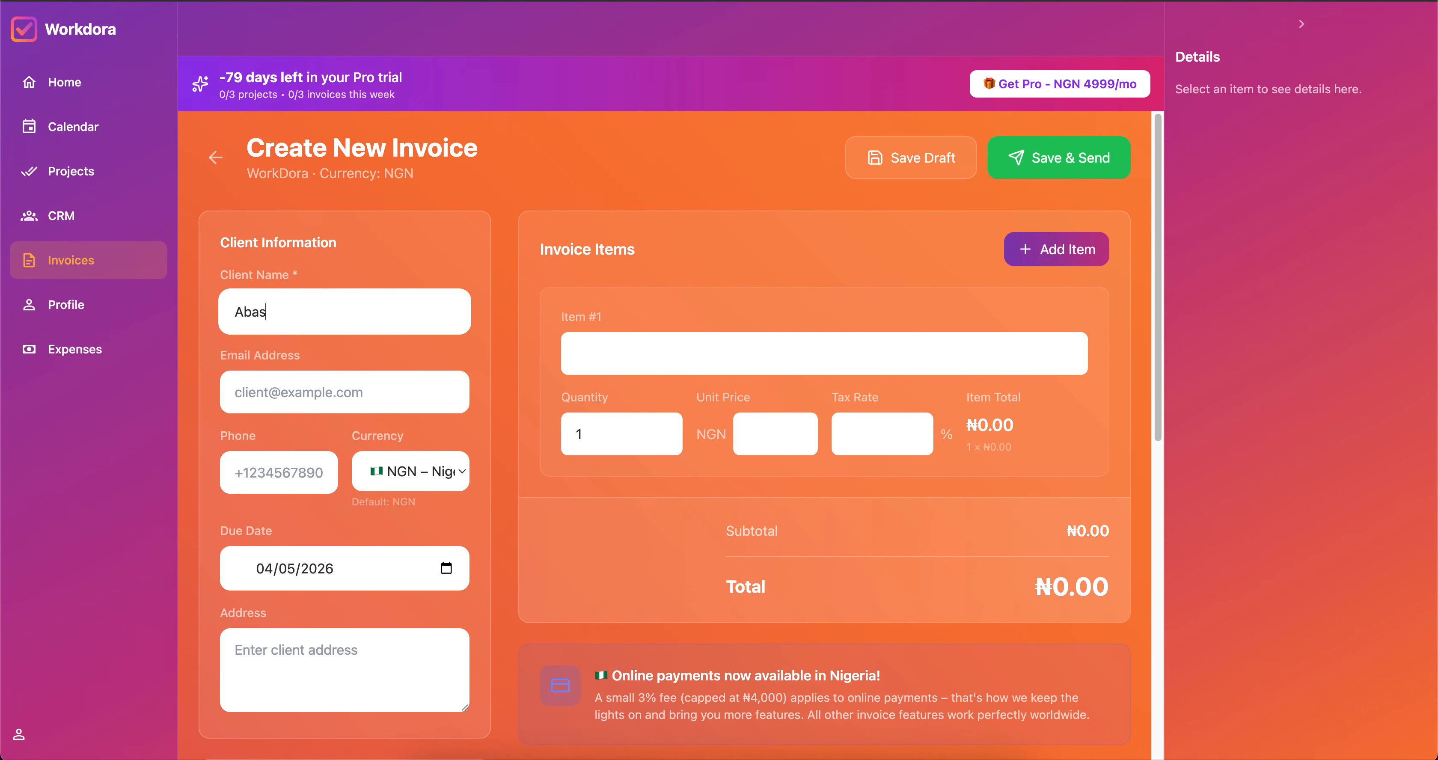
left_click(307, 390)
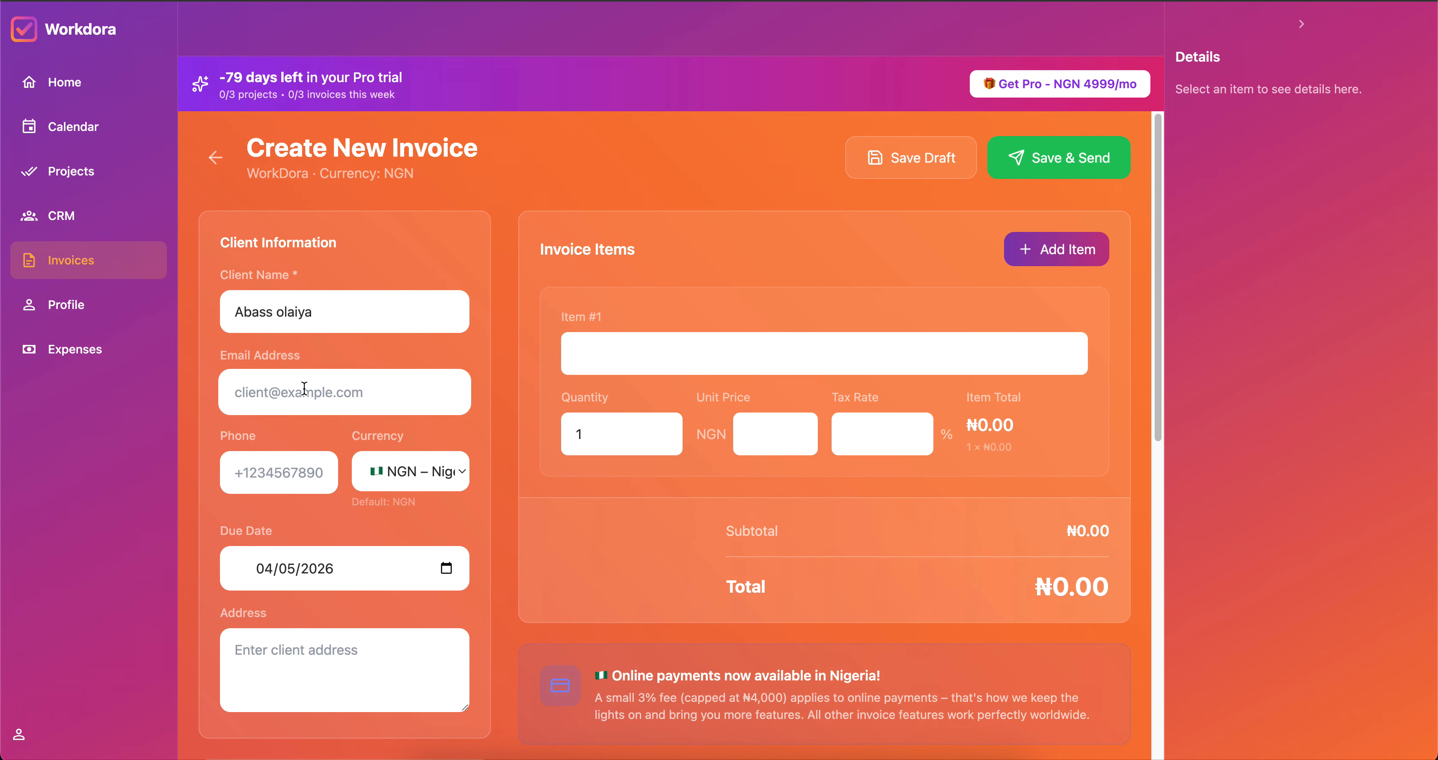
left_click(360, 444)
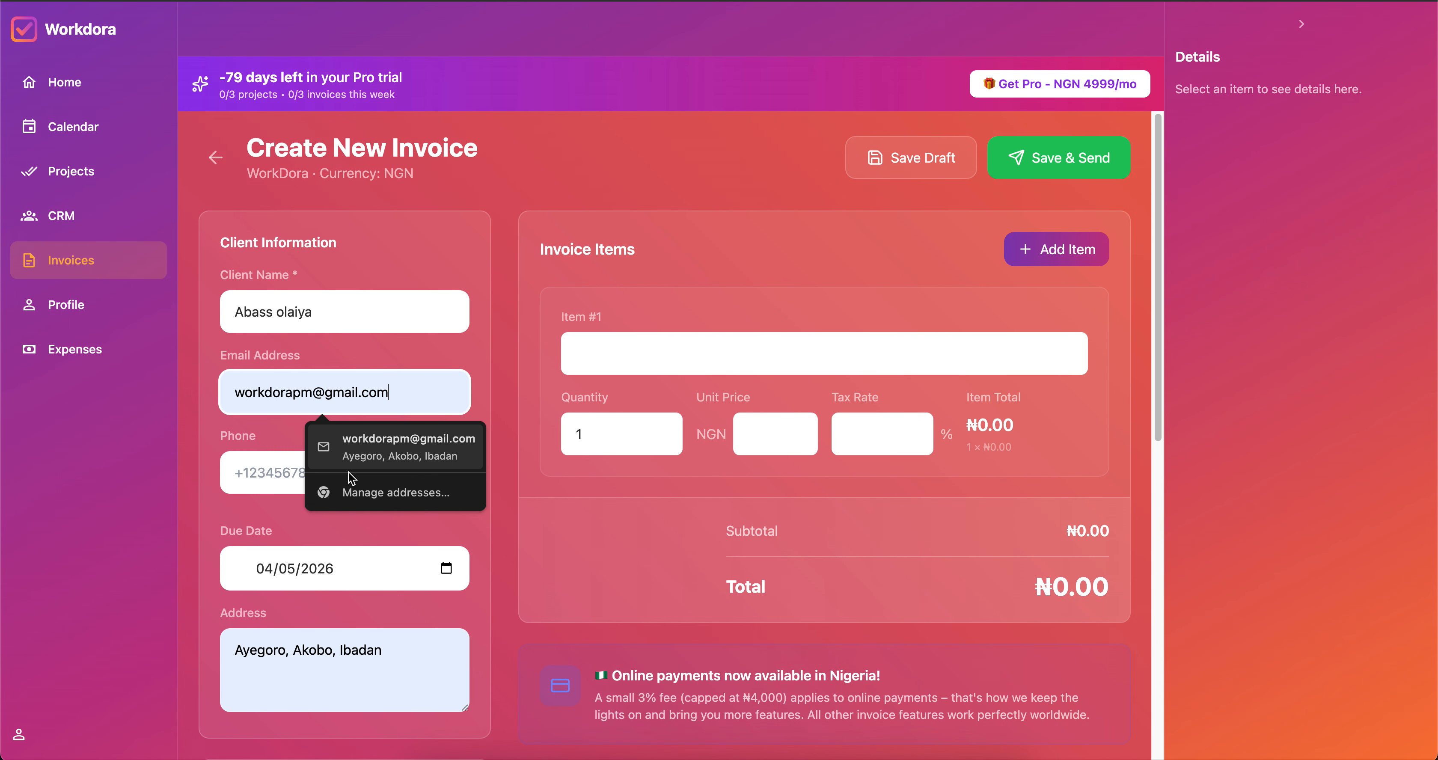
Enter the client's phone number and set the due date to June 5, 2026.
left_click(280, 477)
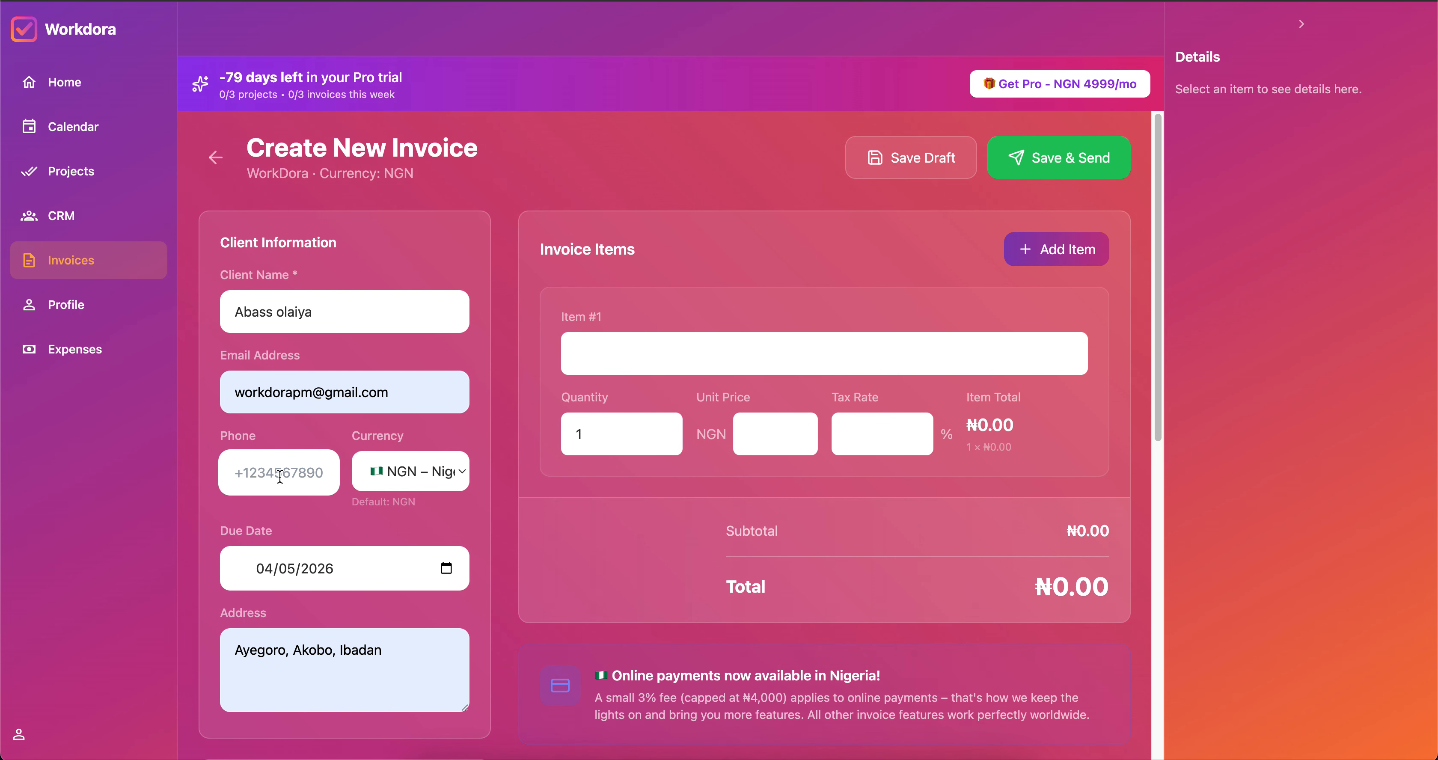
left_click(279, 476)
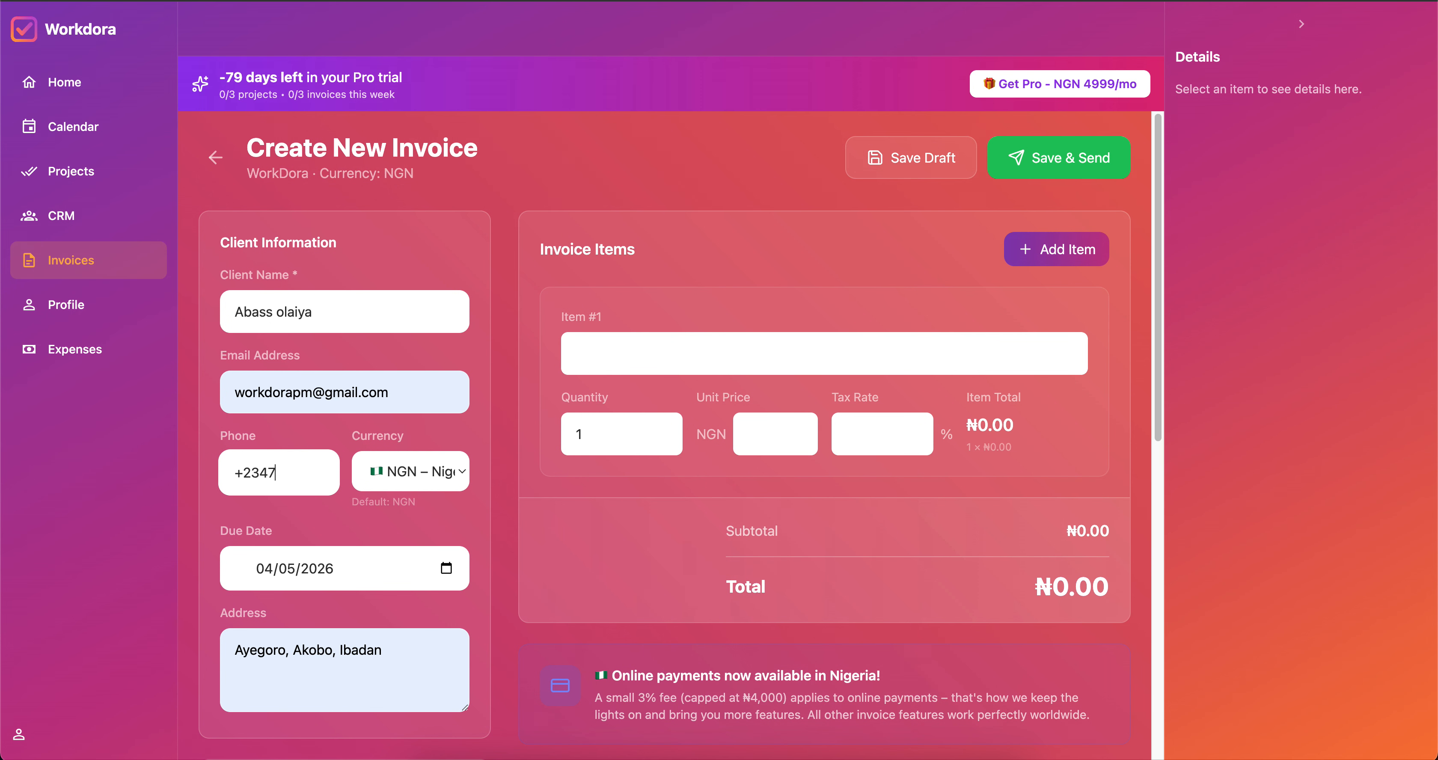
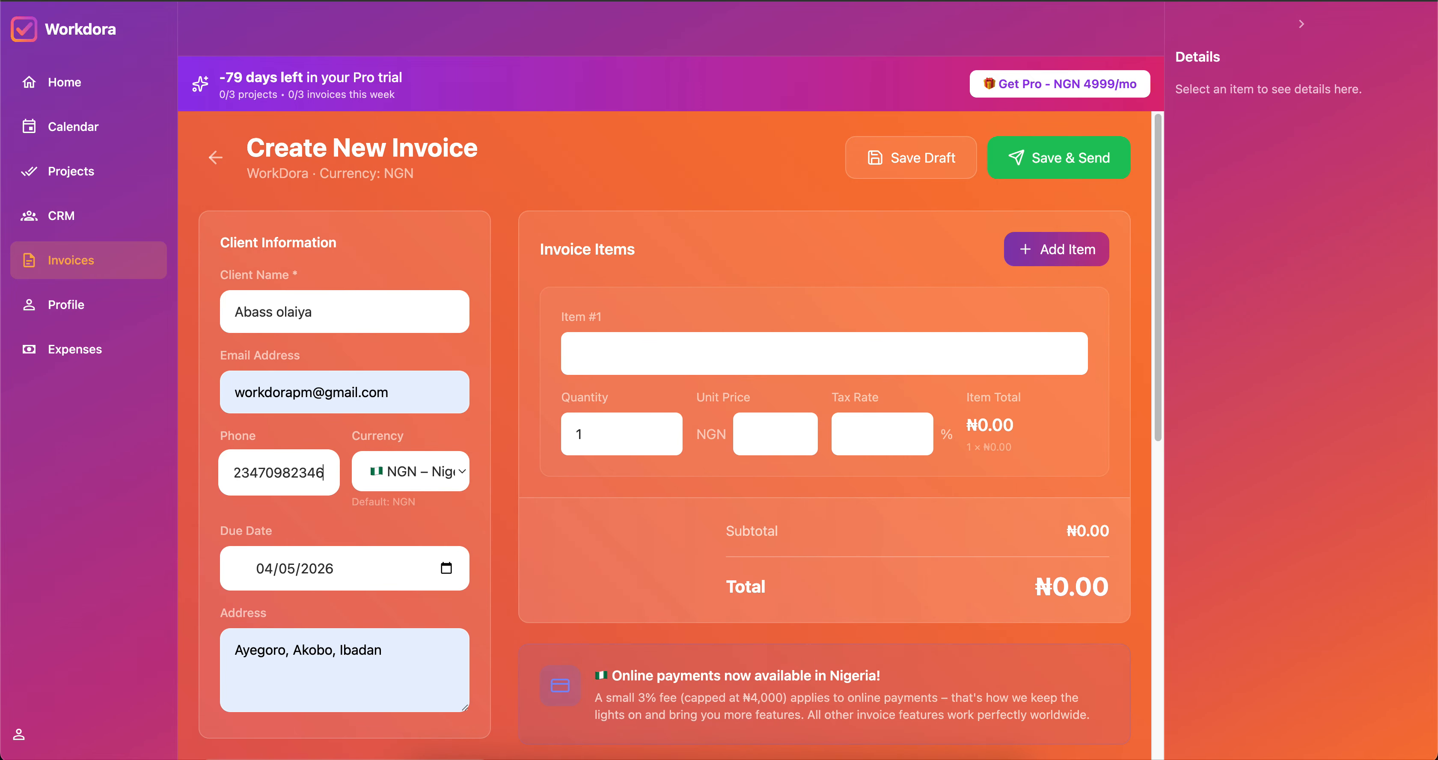
left_click(446, 568)
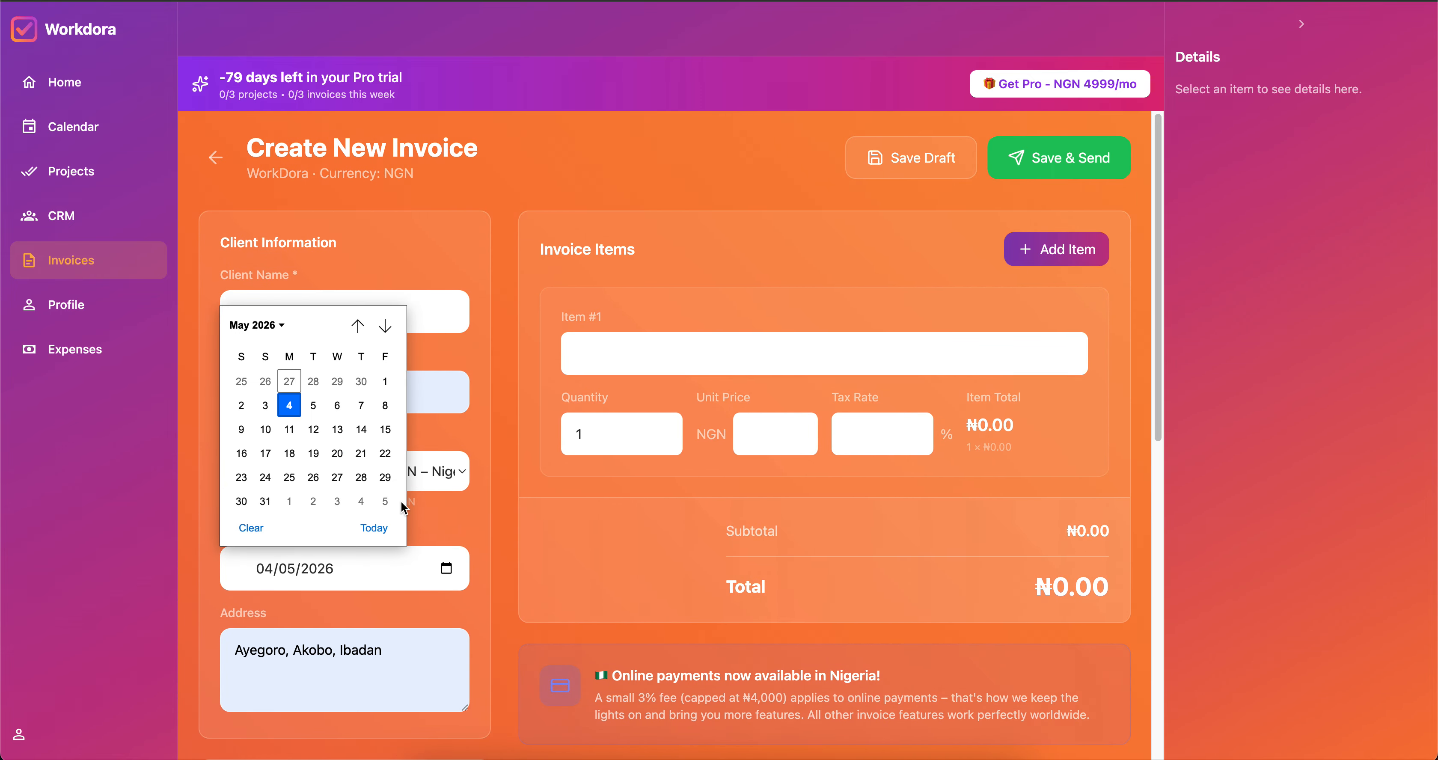
left_click(388, 503)
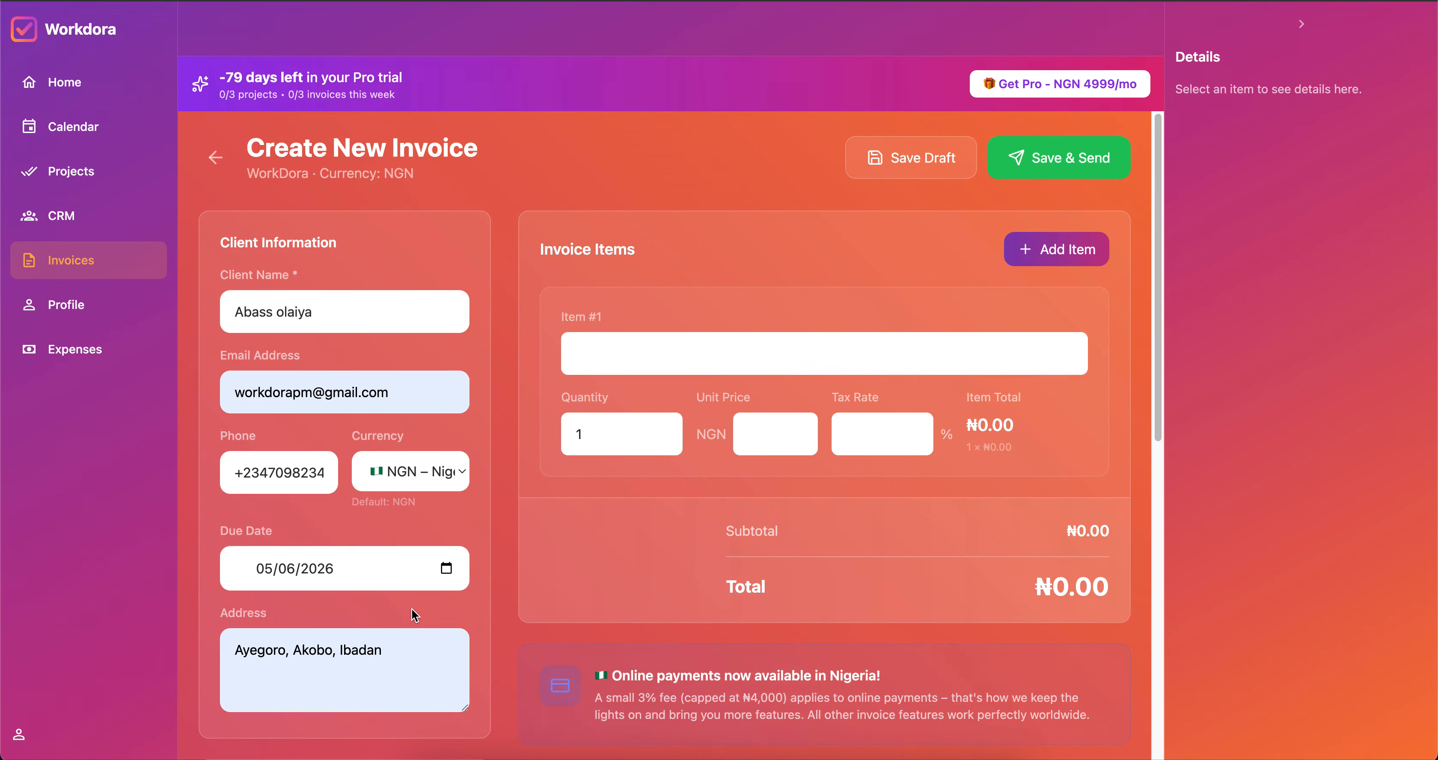
scroll(645, 316, "down", 1)
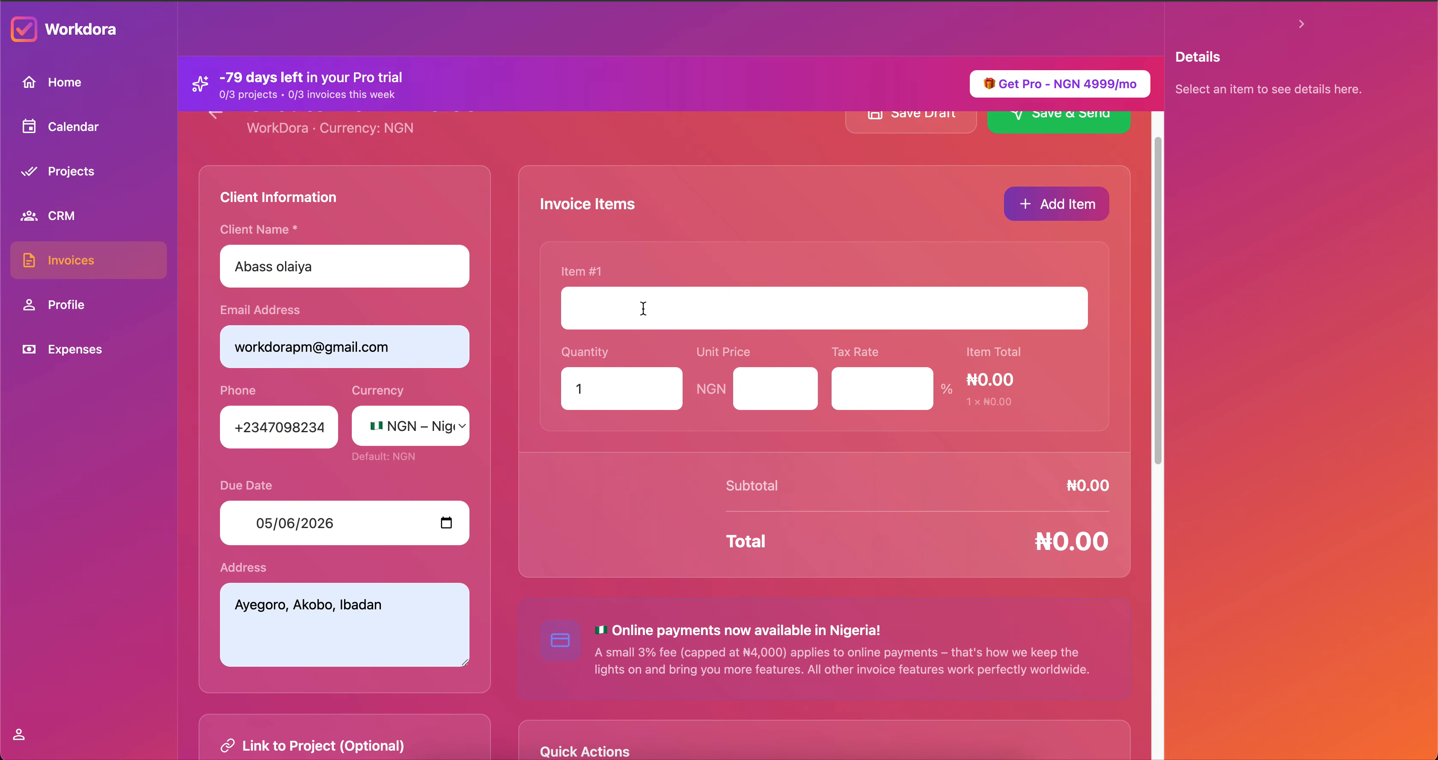
Fill the first item as 'Frontend development' at ₦2,000,000 with 3% tax.
left_click(644, 308)
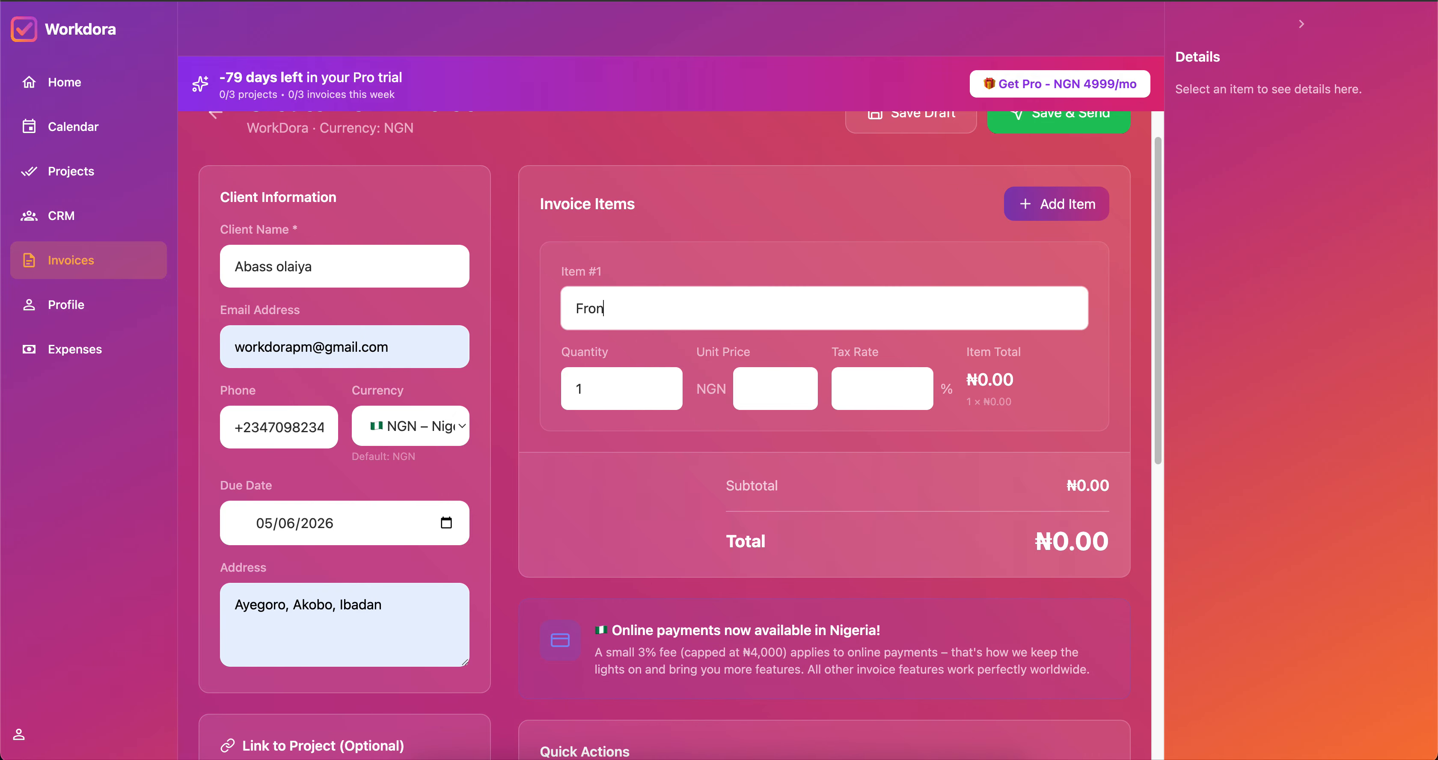
type("Frontend development")
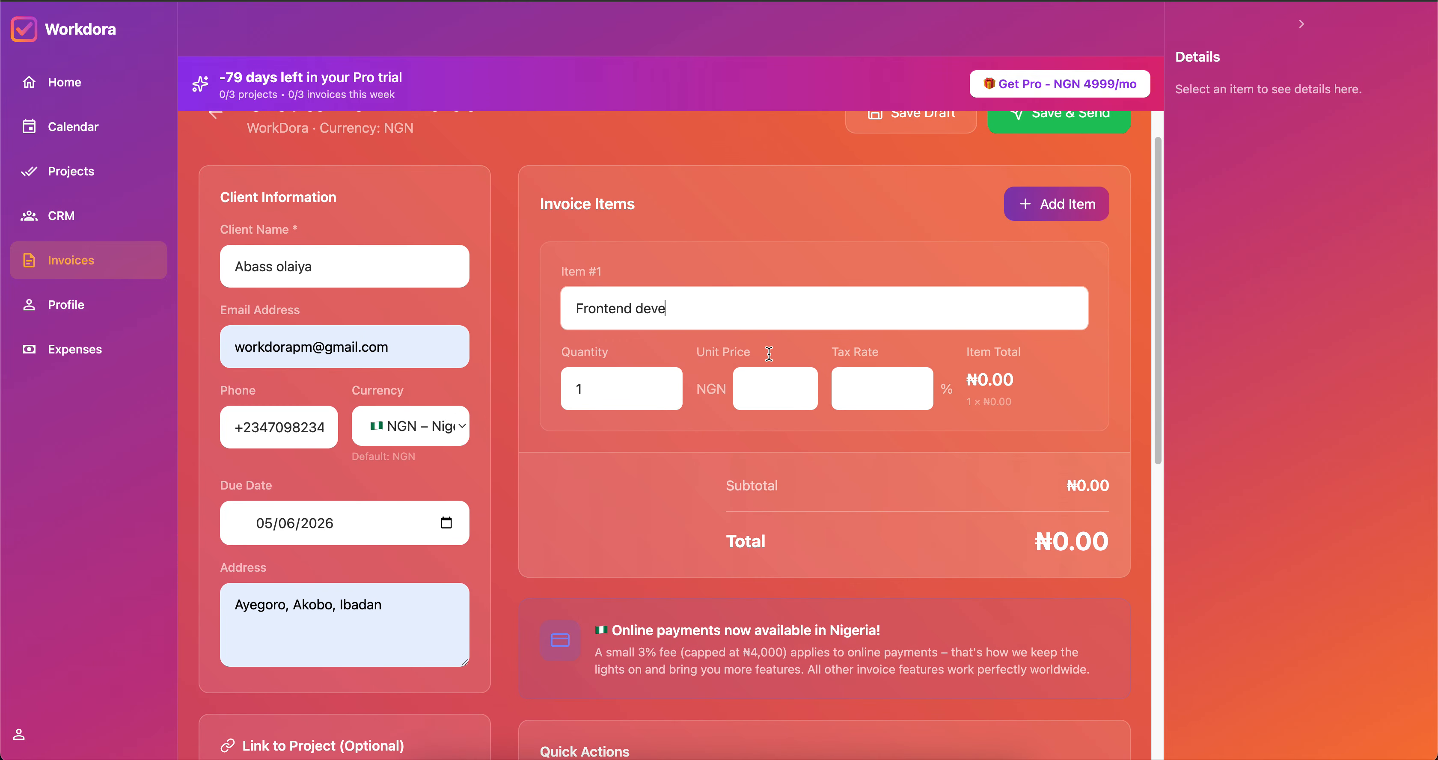
left_click(760, 393)
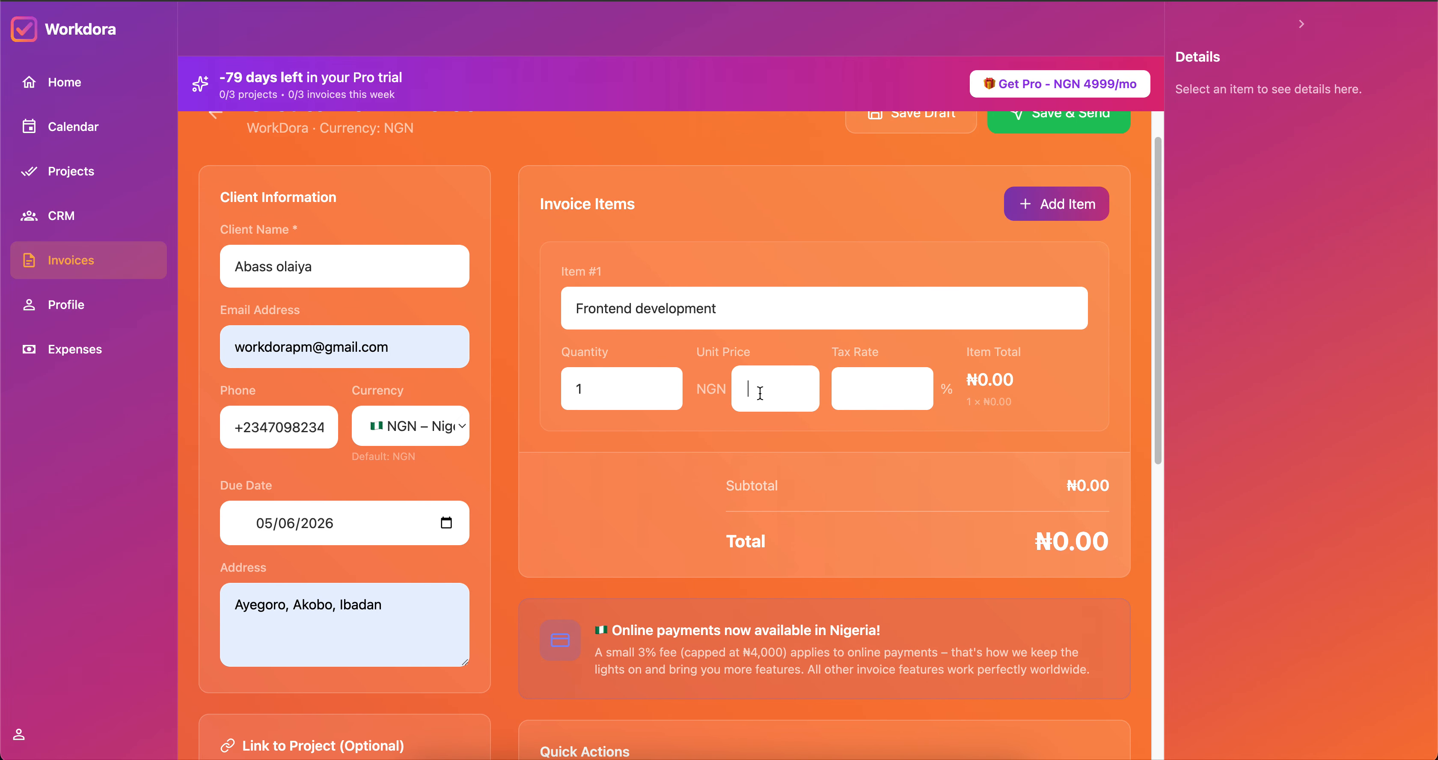
type("20000000")
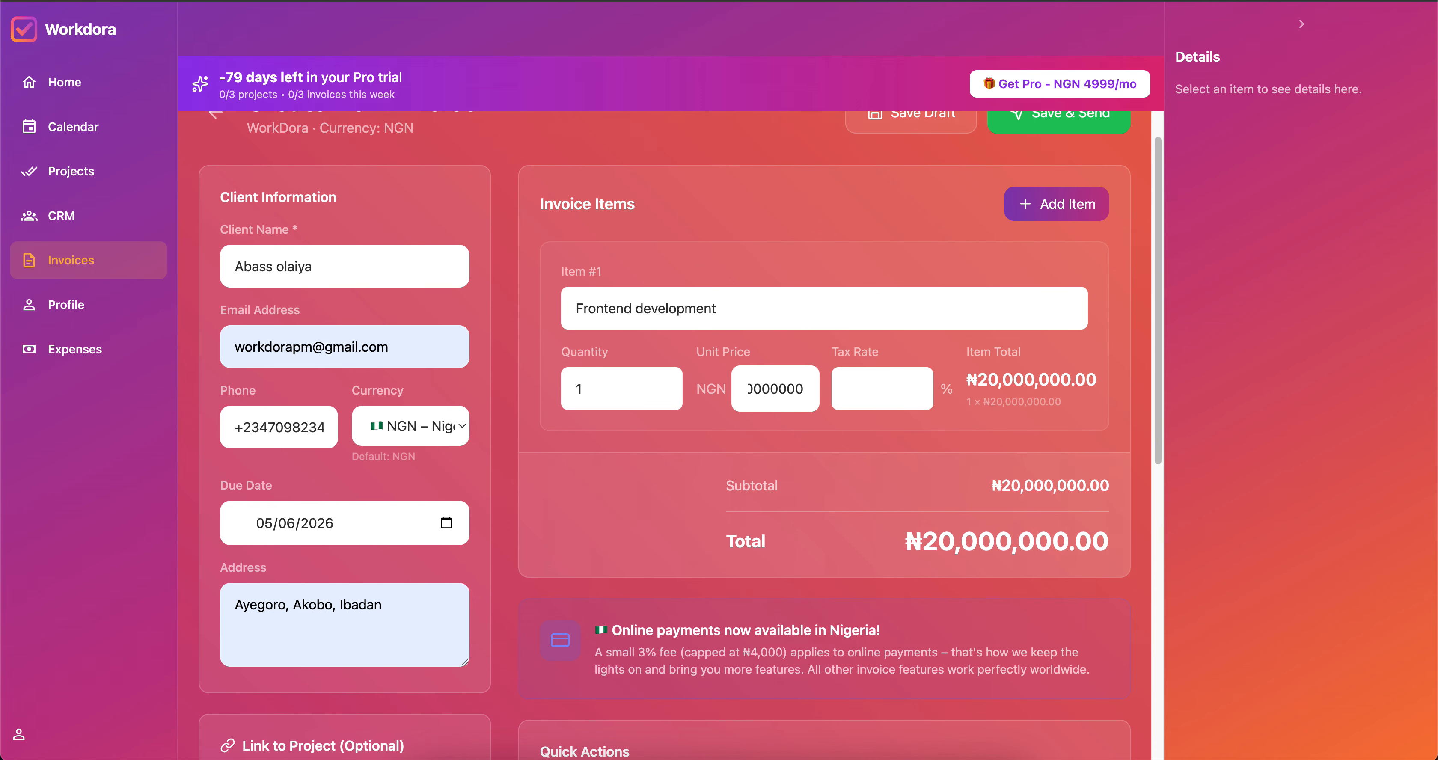
key("BackSpace")
left_click(880, 390)
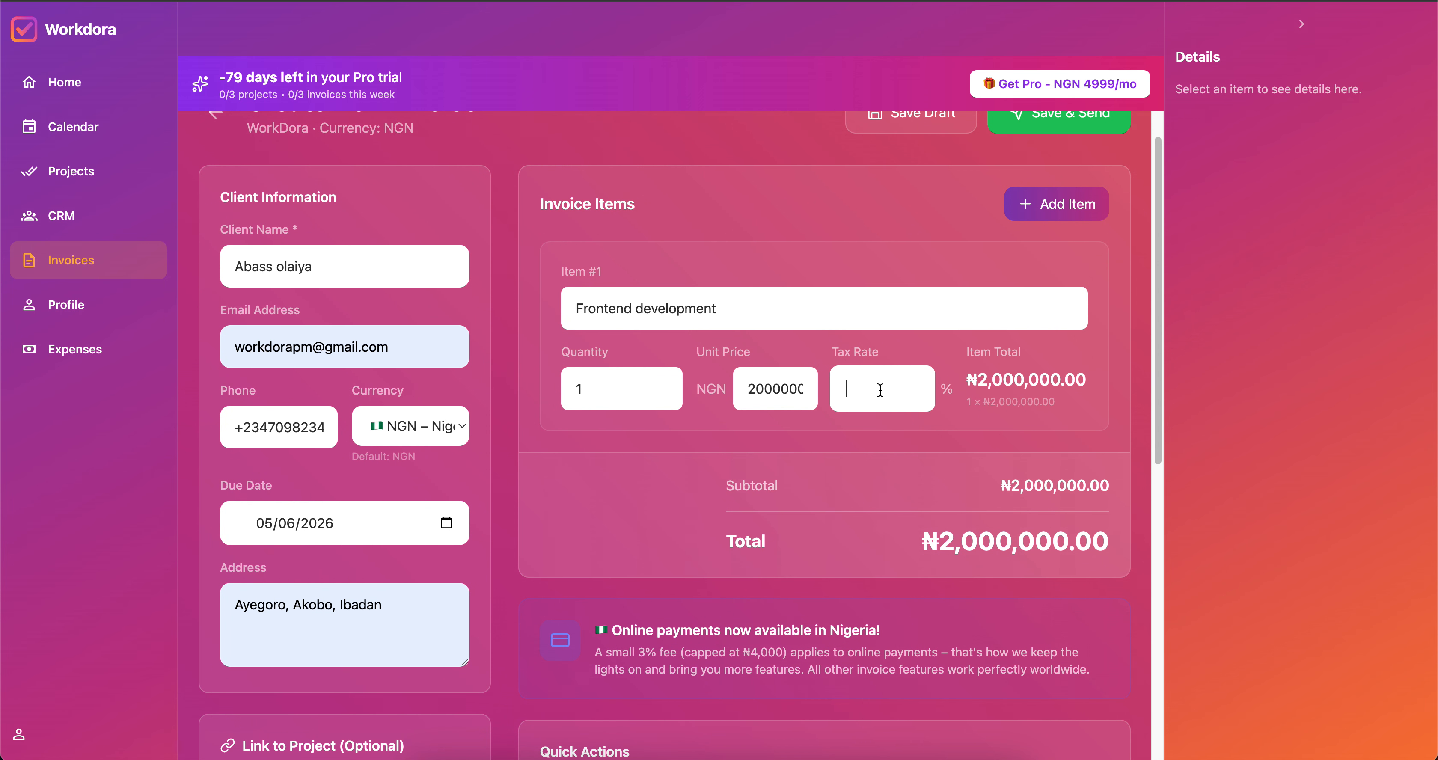
type("3")
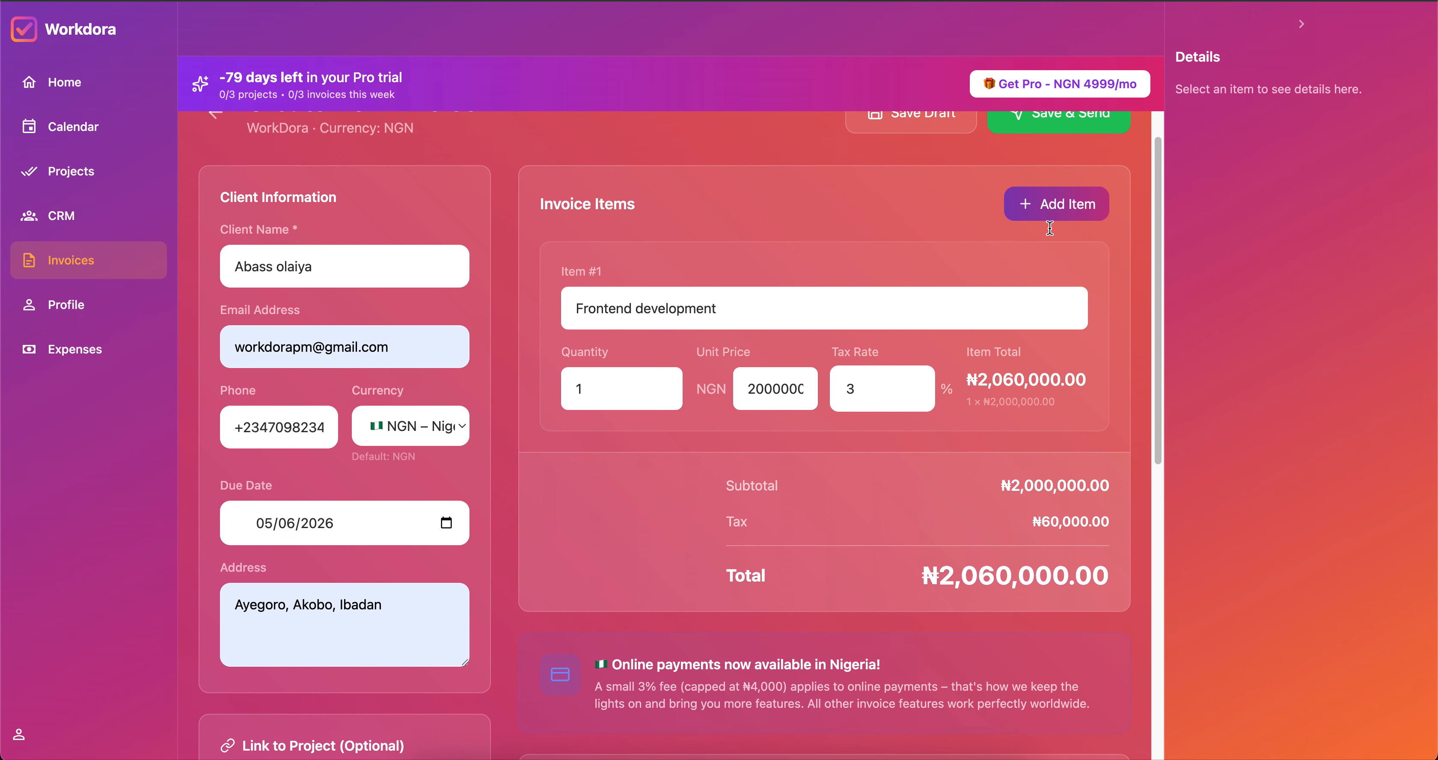
Add a second item, 'Backend Development', at ₦5,000,000 with 1% tax.
left_click(1055, 203)
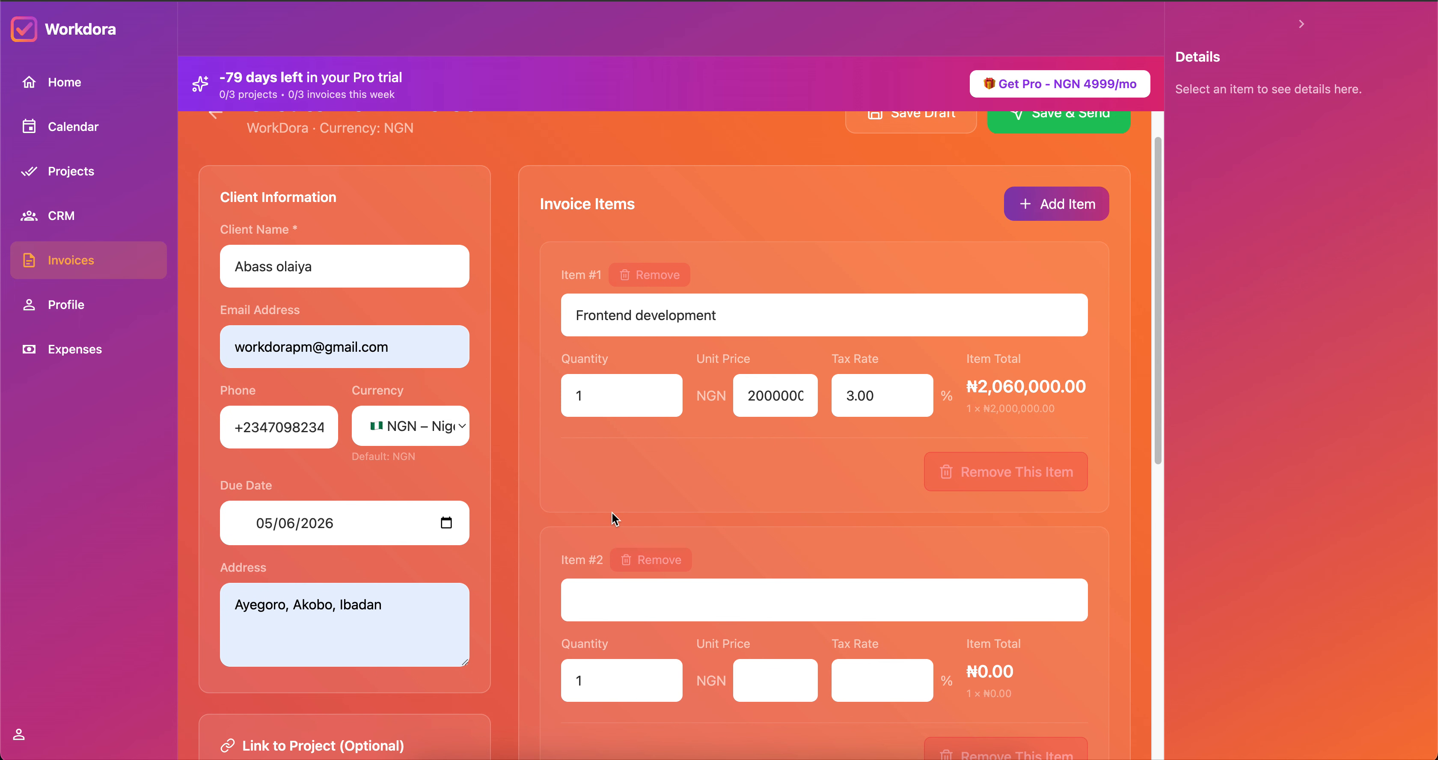
left_click(617, 600)
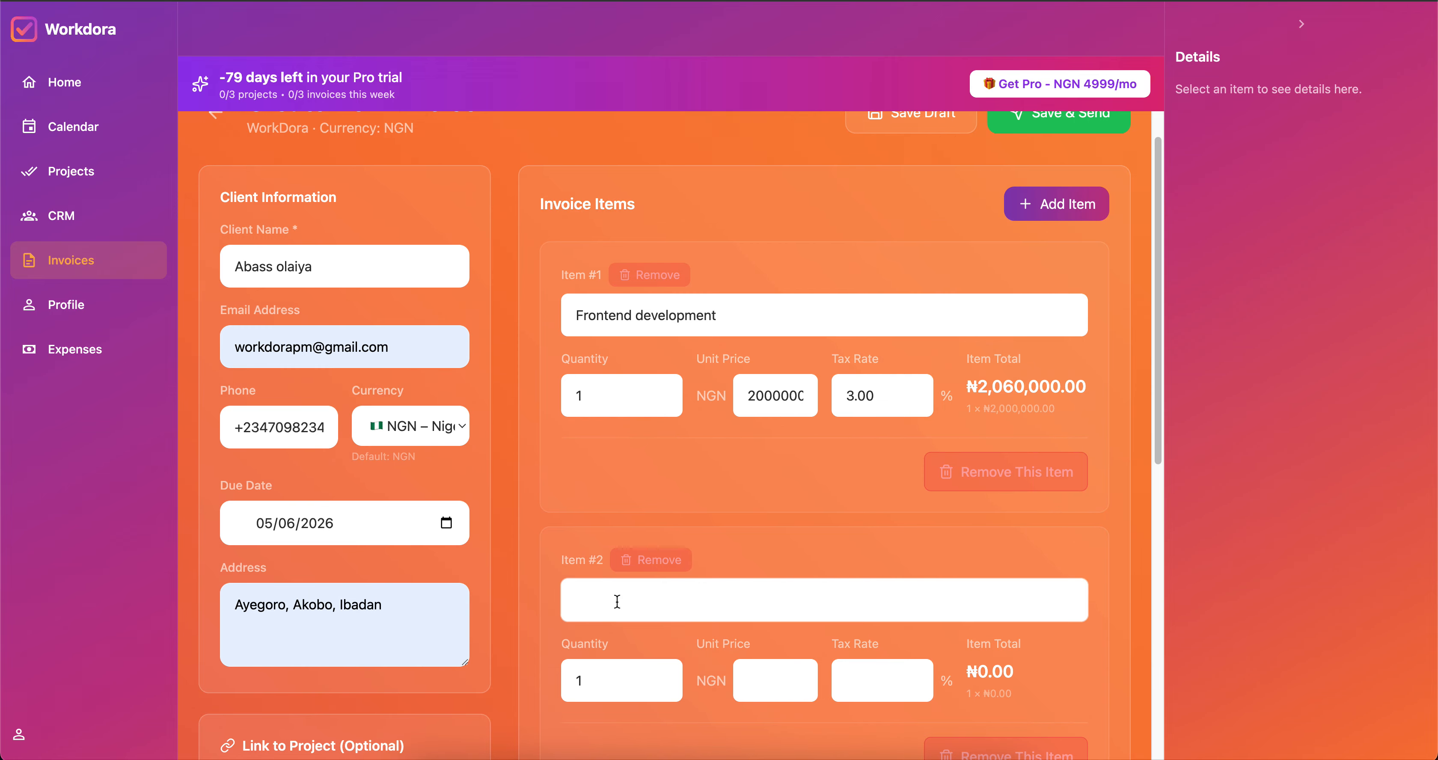
type("Backend Dev")
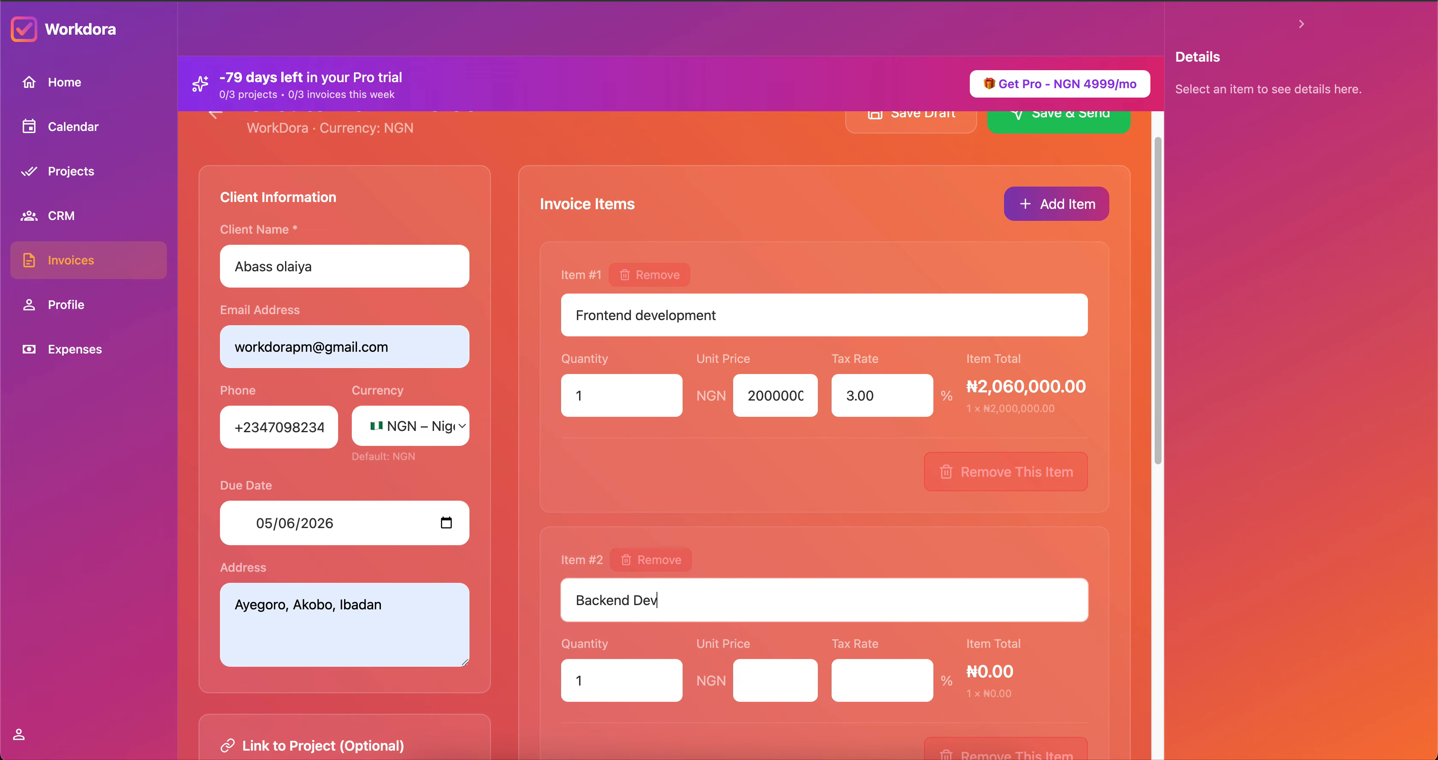
type("elopme")
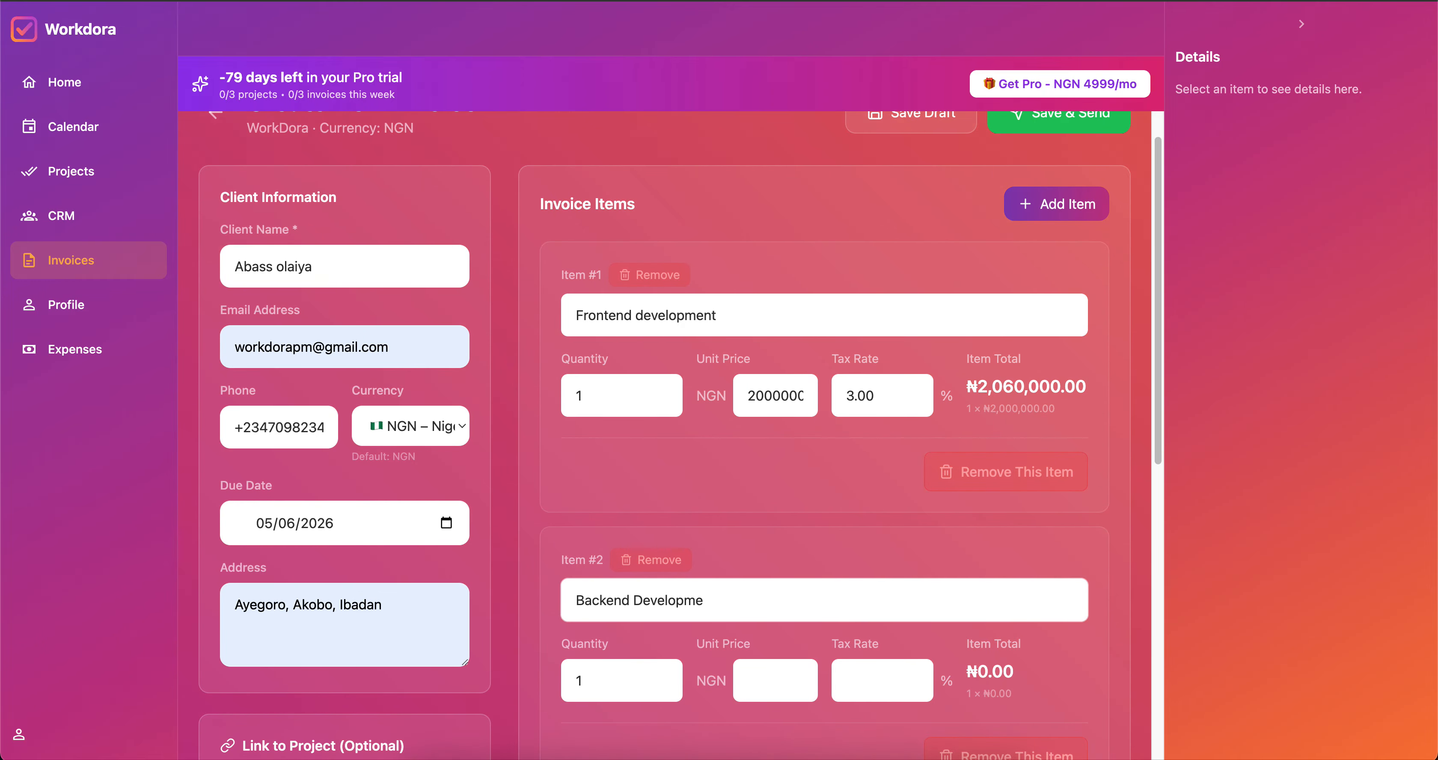
type("nt")
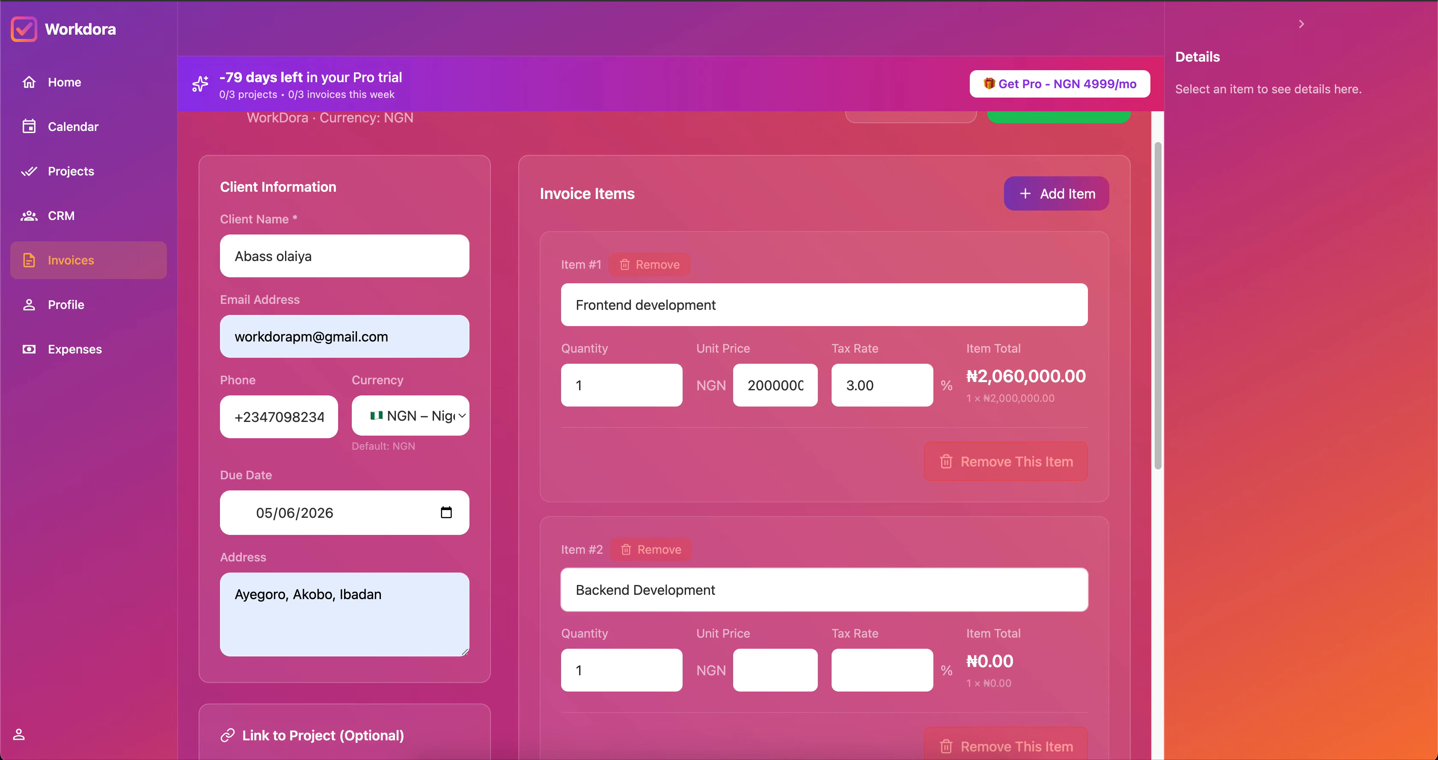
scroll(633, 560, "down", 5)
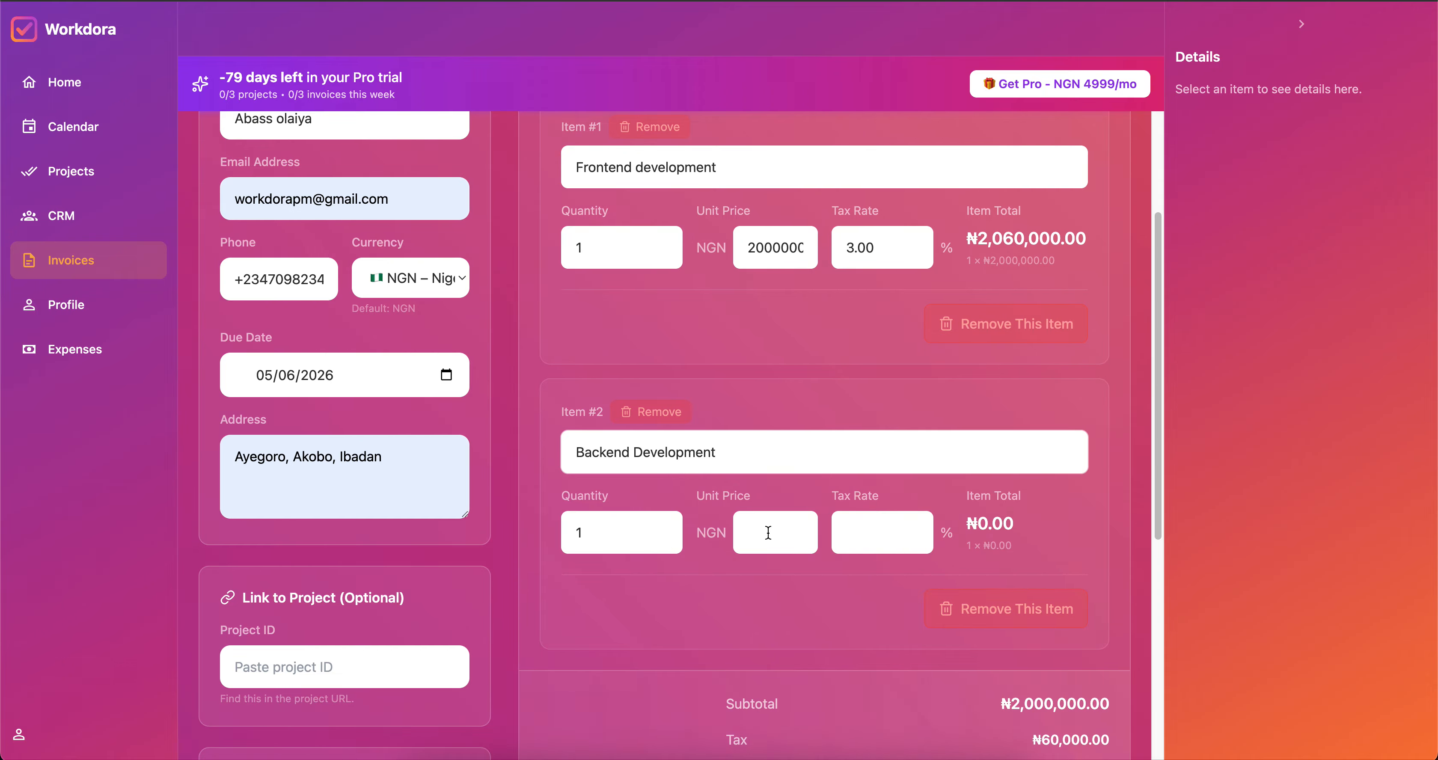
left_click(769, 533)
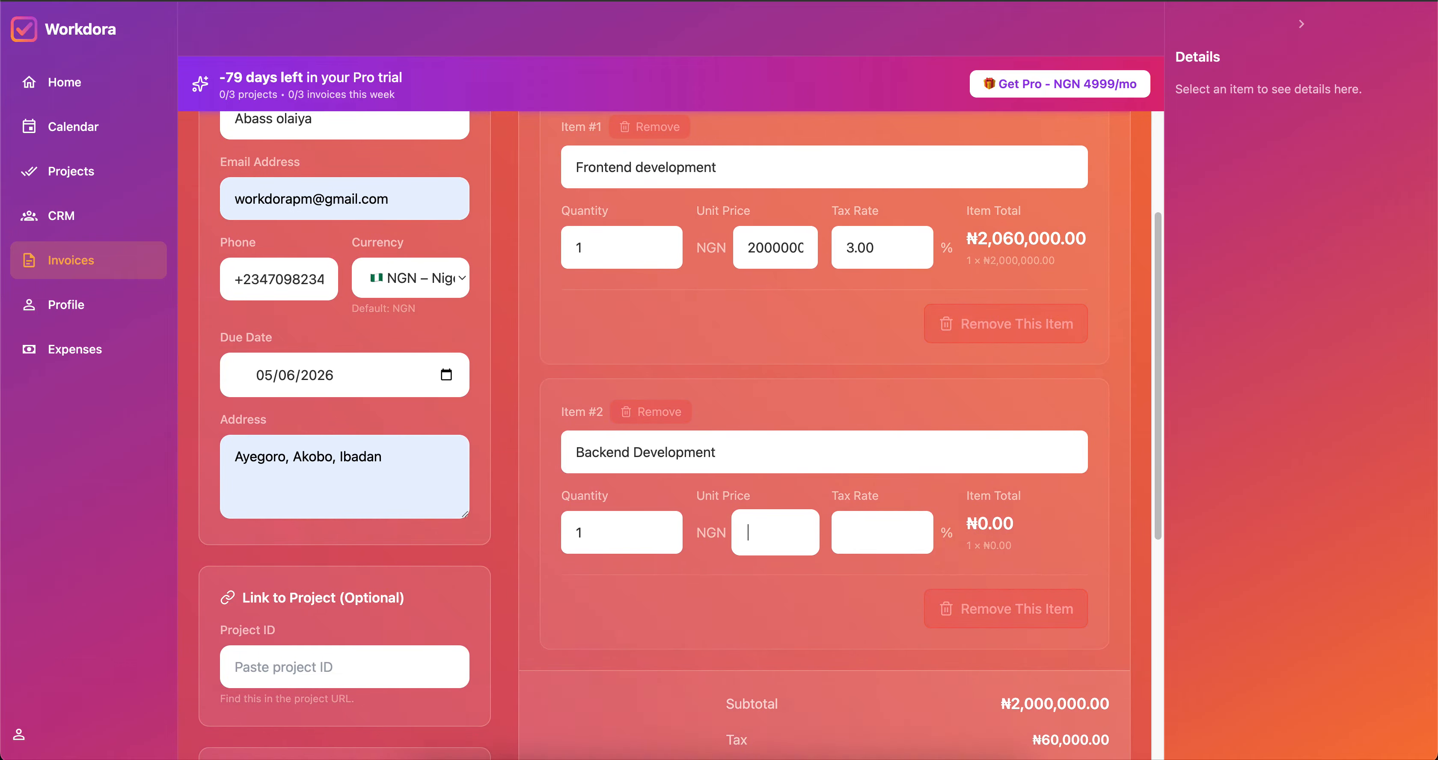
type("50000")
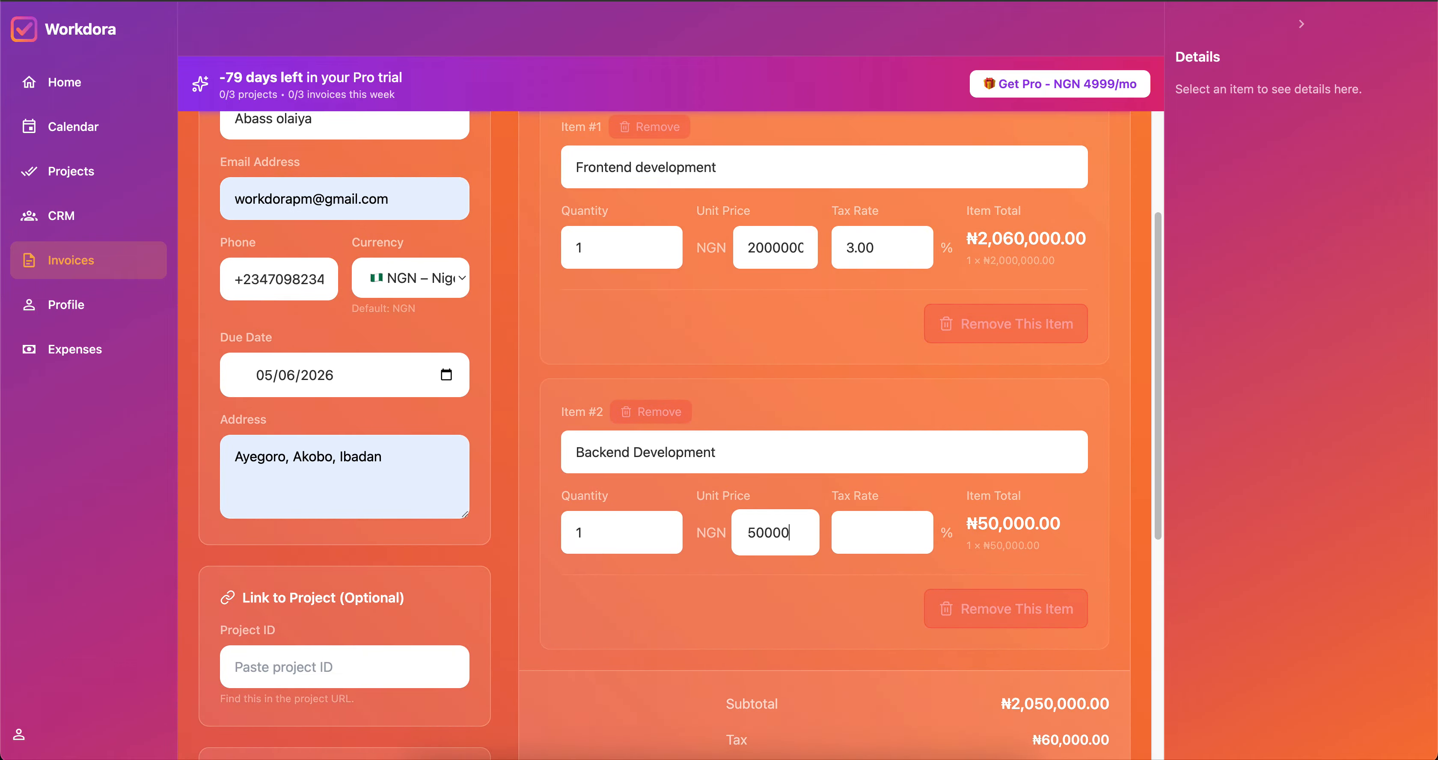
type("00")
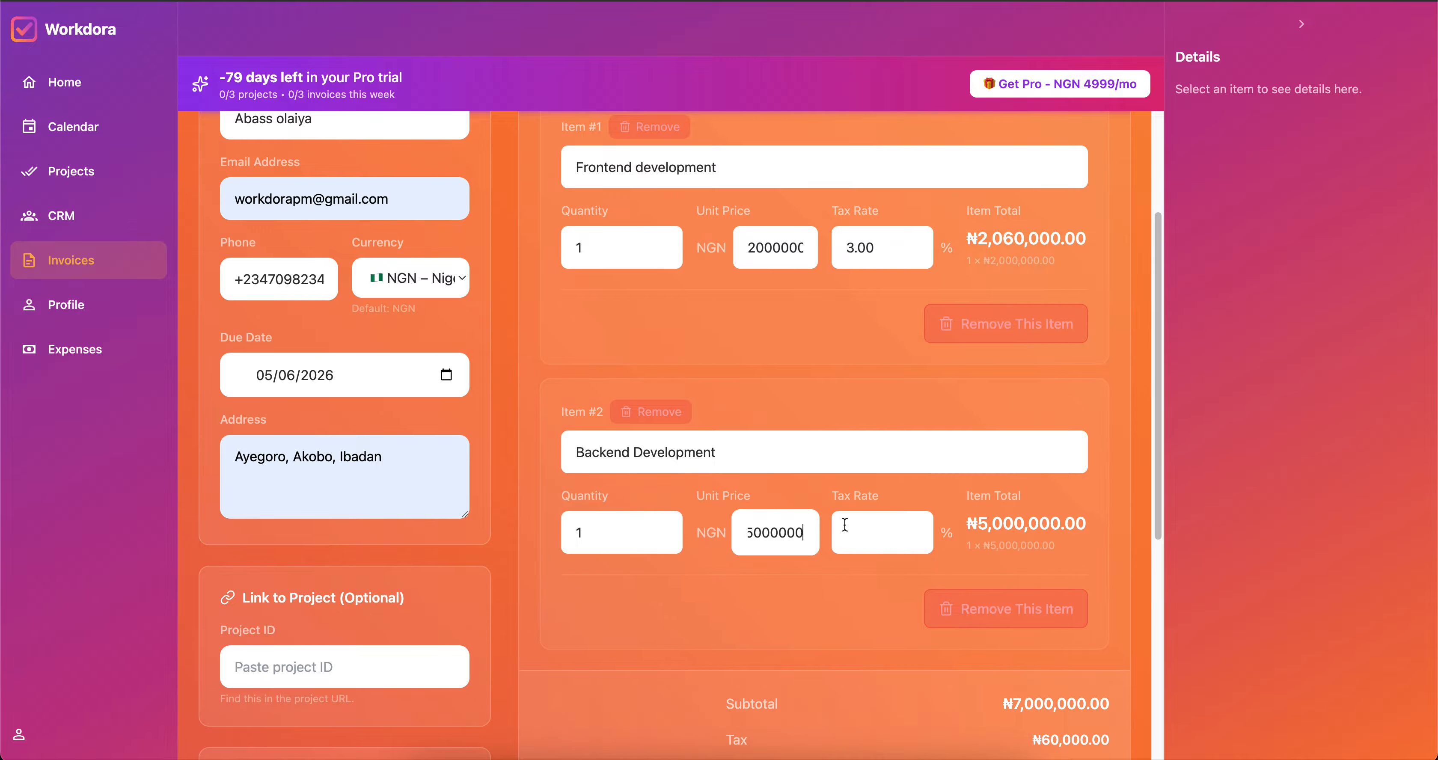
left_click(882, 539)
type("1")
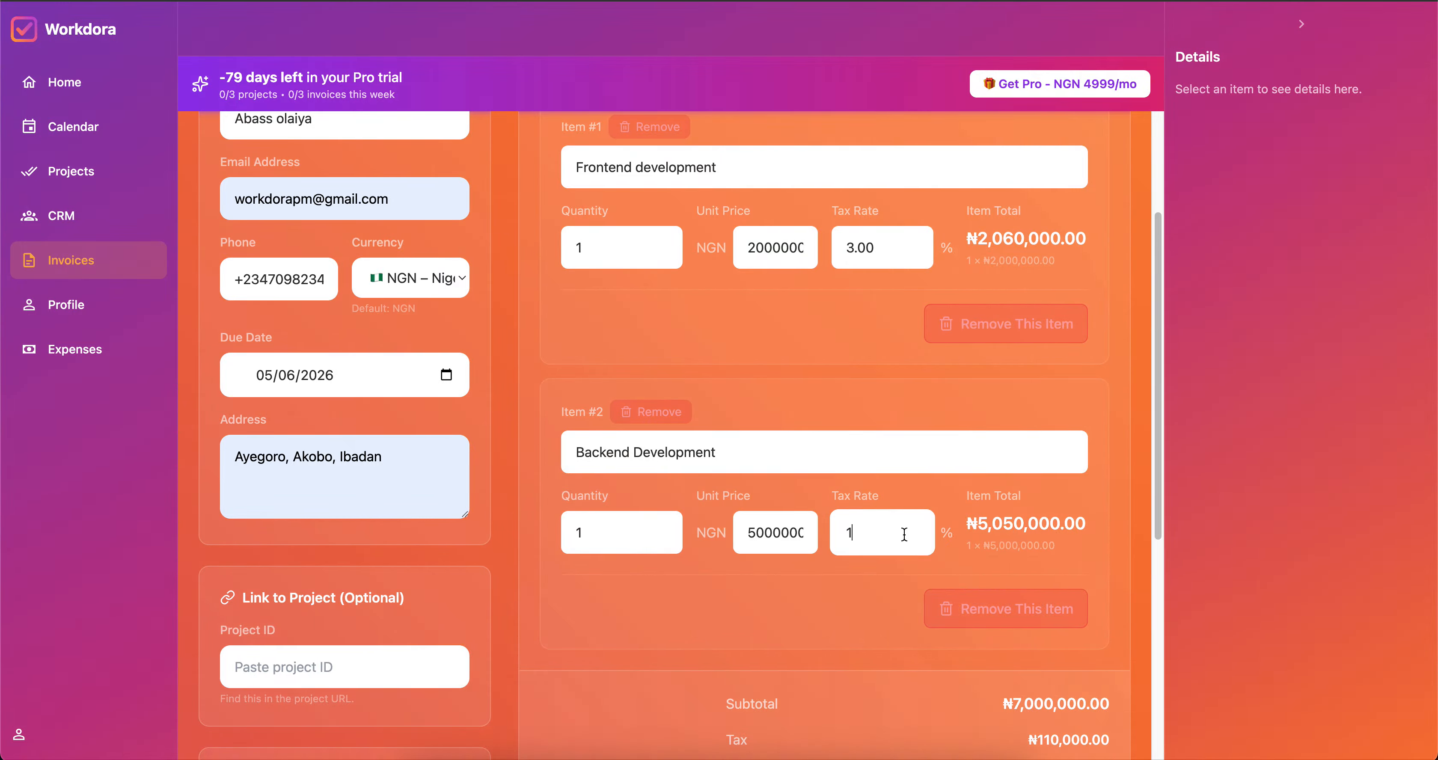
Add an empty third line item to the invoice.
scroll(953, 367, "up", 1)
scroll(953, 368, "up", 3)
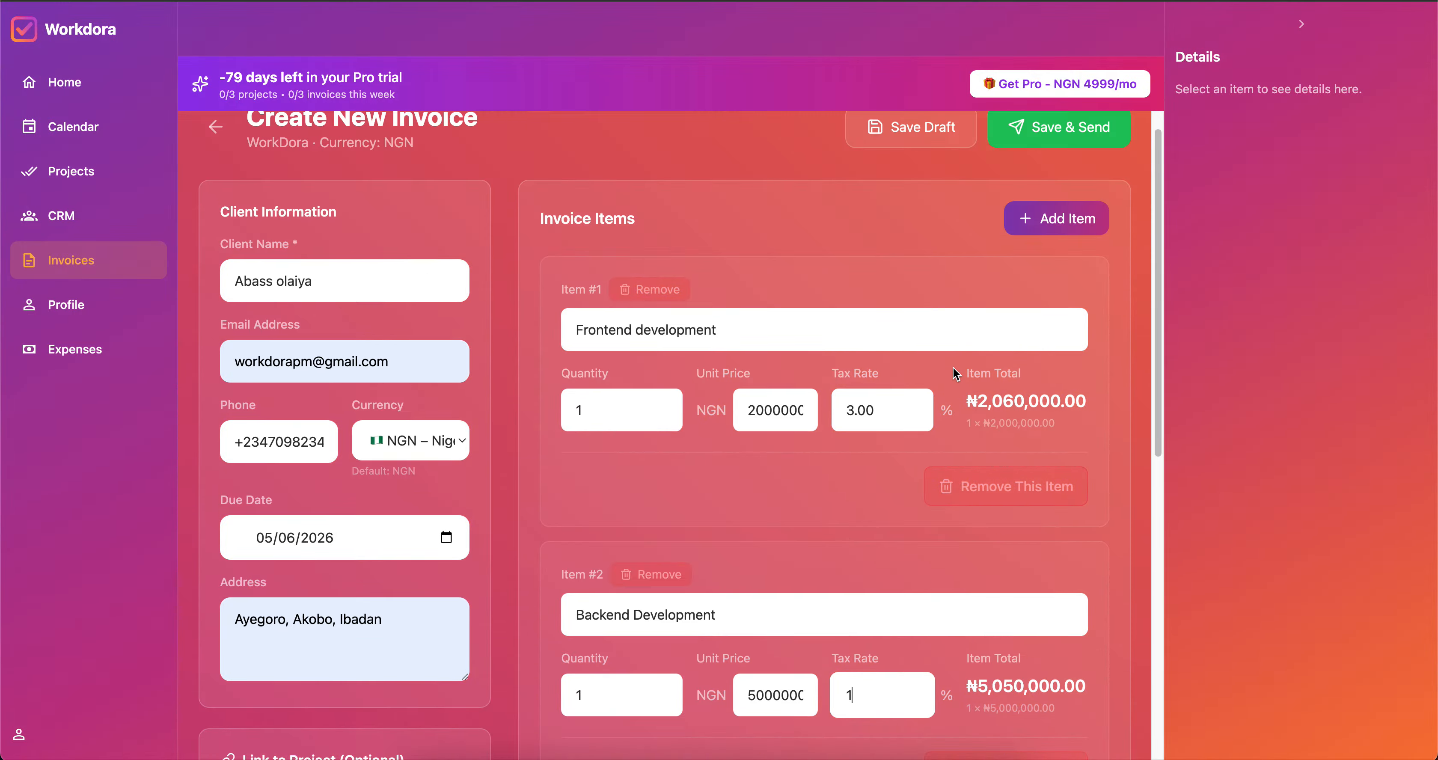
left_click(1047, 232)
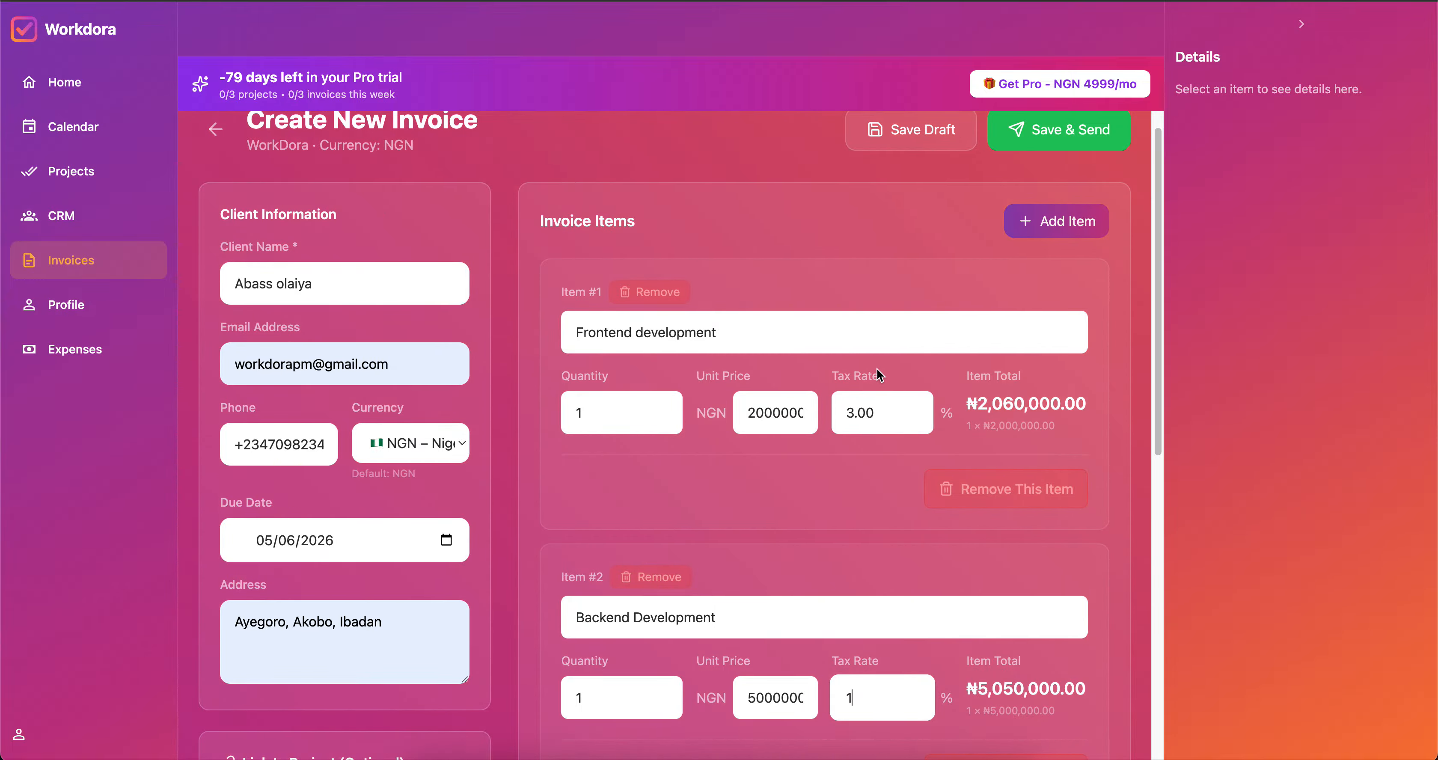
scroll(877, 371, "down", 4)
scroll(877, 368, "down", 5)
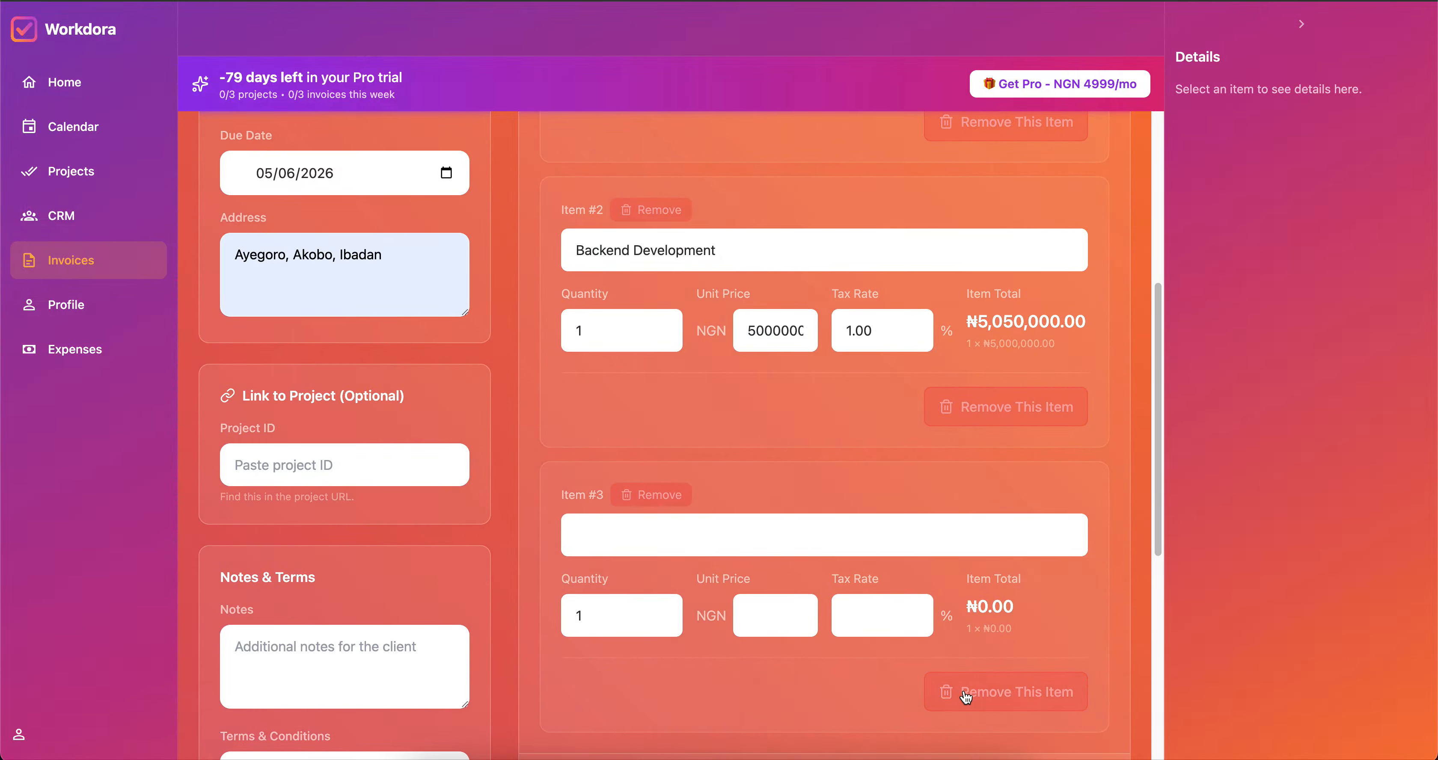
Remove the blank third item and save and send invoice INV-000012 to the client.
left_click(949, 692)
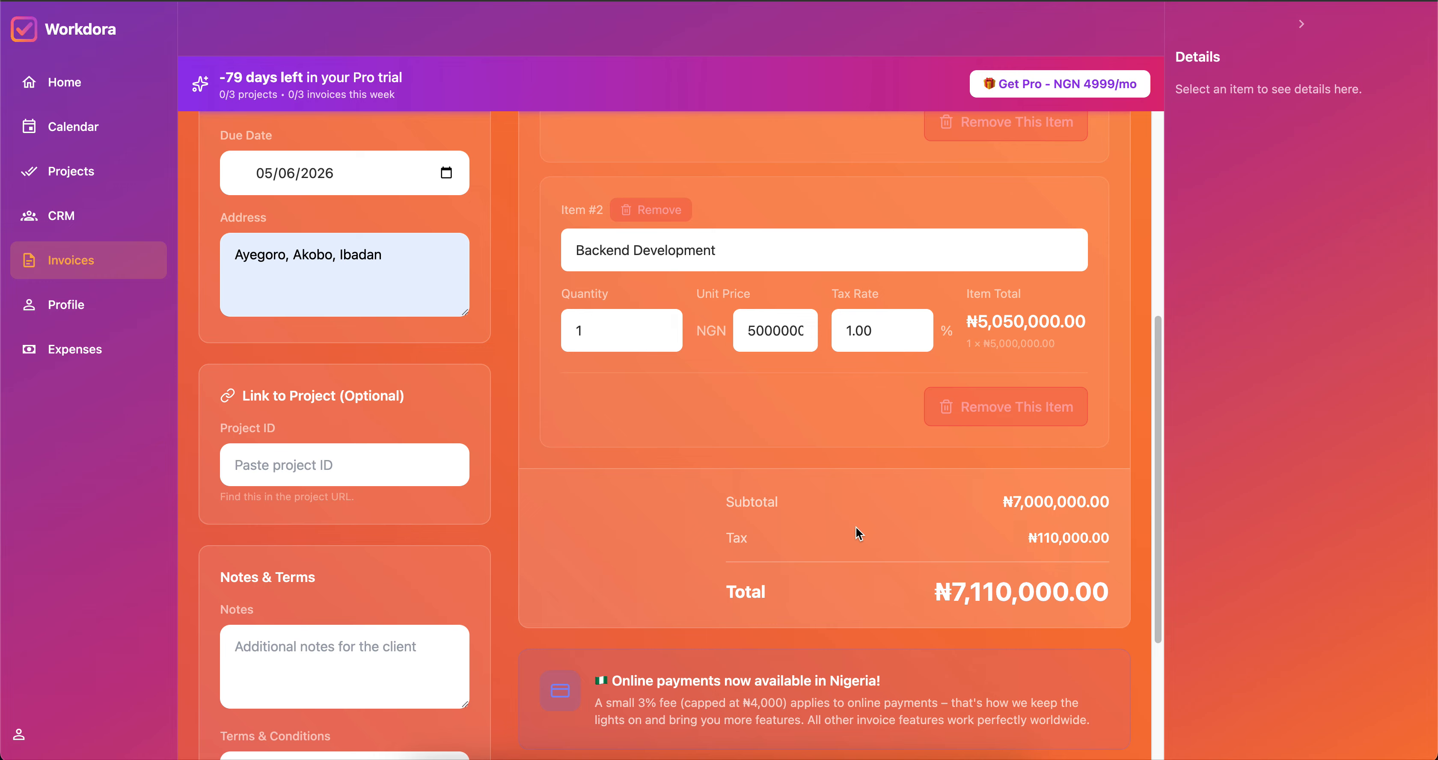
scroll(859, 534, "down", 4)
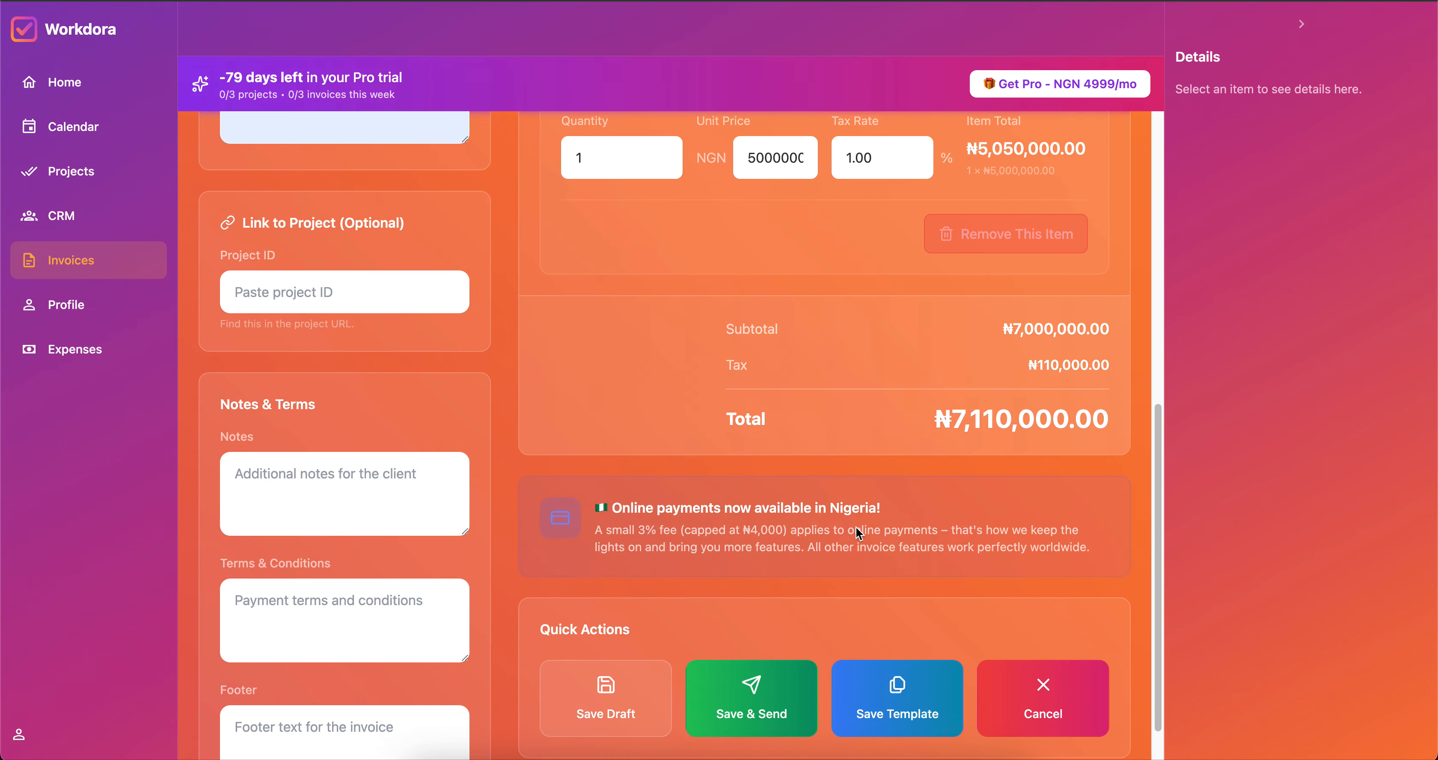
scroll(856, 528, "down", 1)
left_click(734, 647)
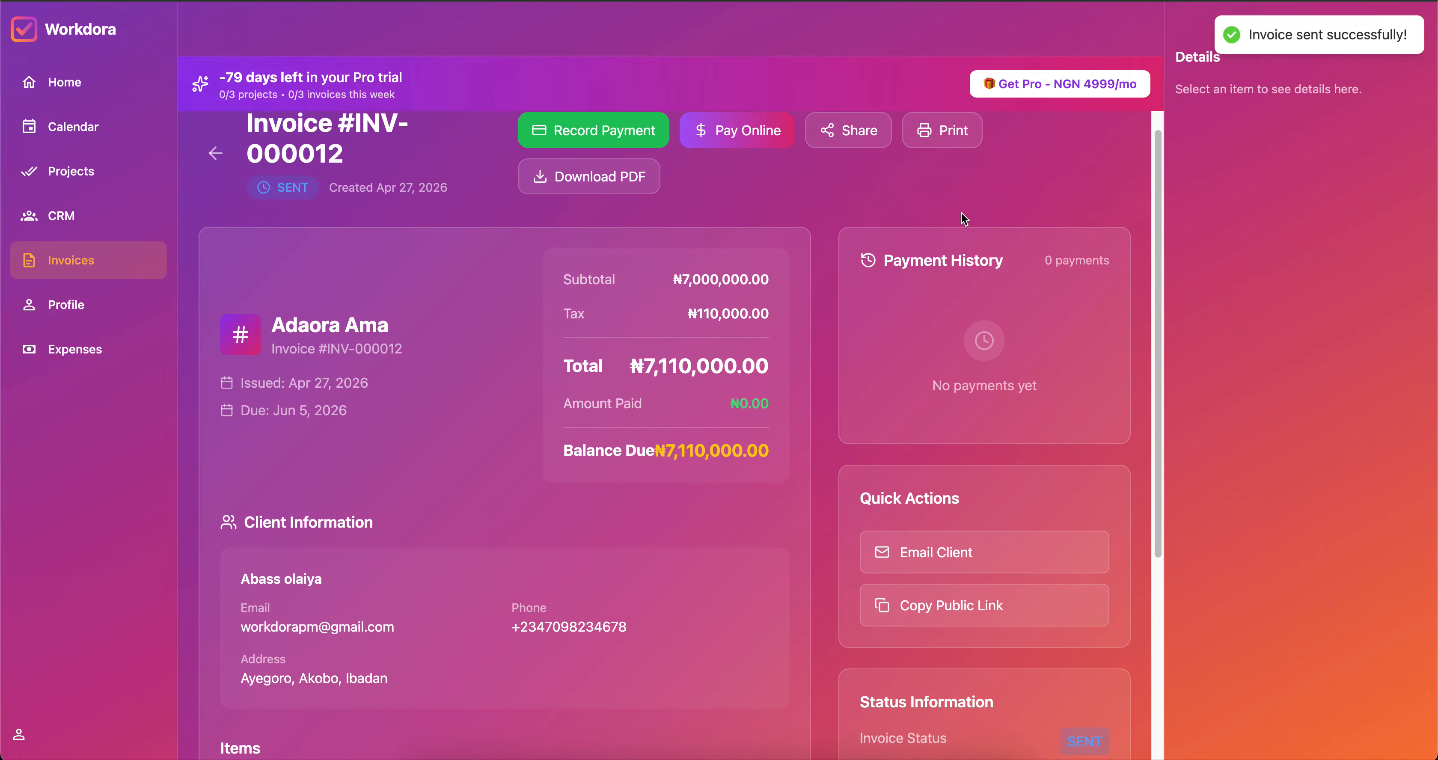
scroll(666, 397, "down", 5)
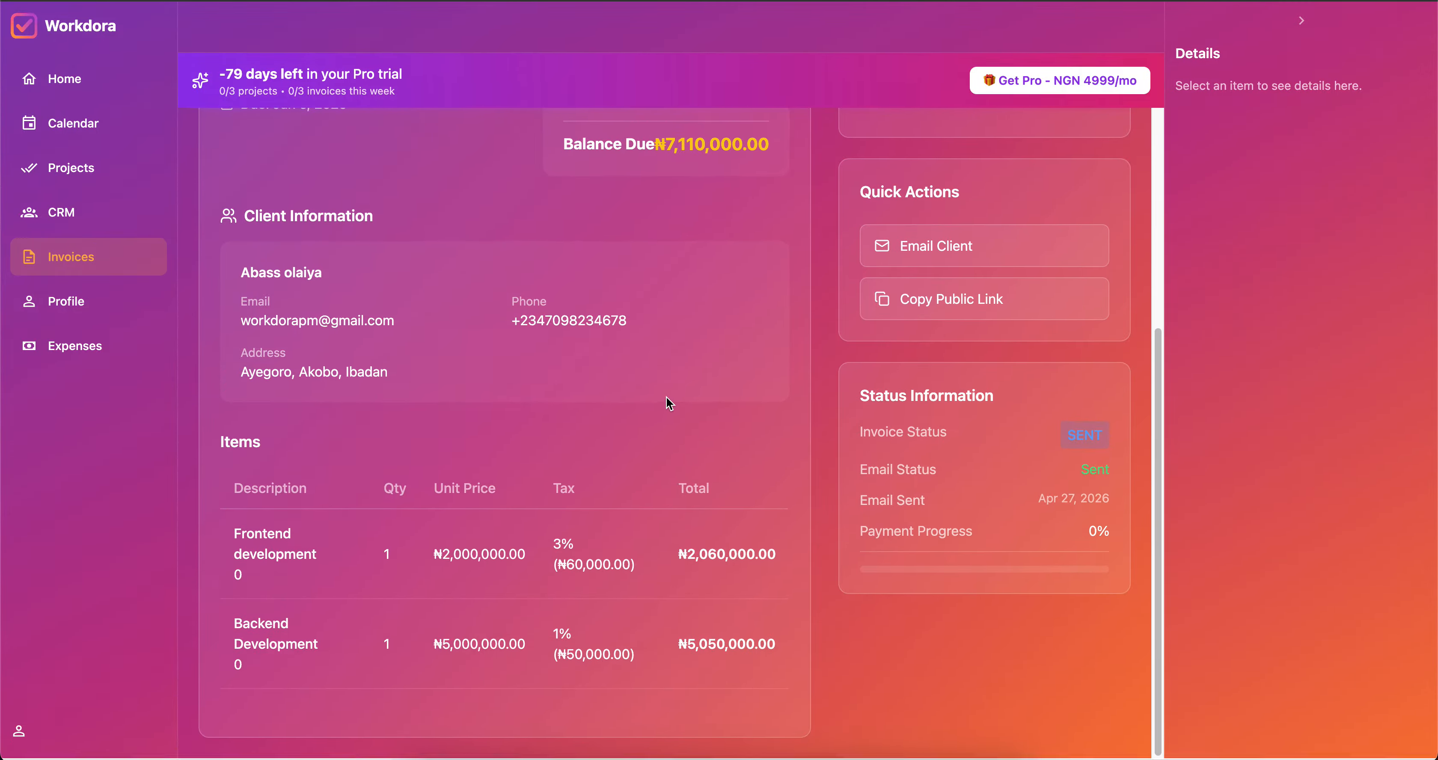
scroll(666, 397, "up", 3)
scroll(669, 403, "up", 2)
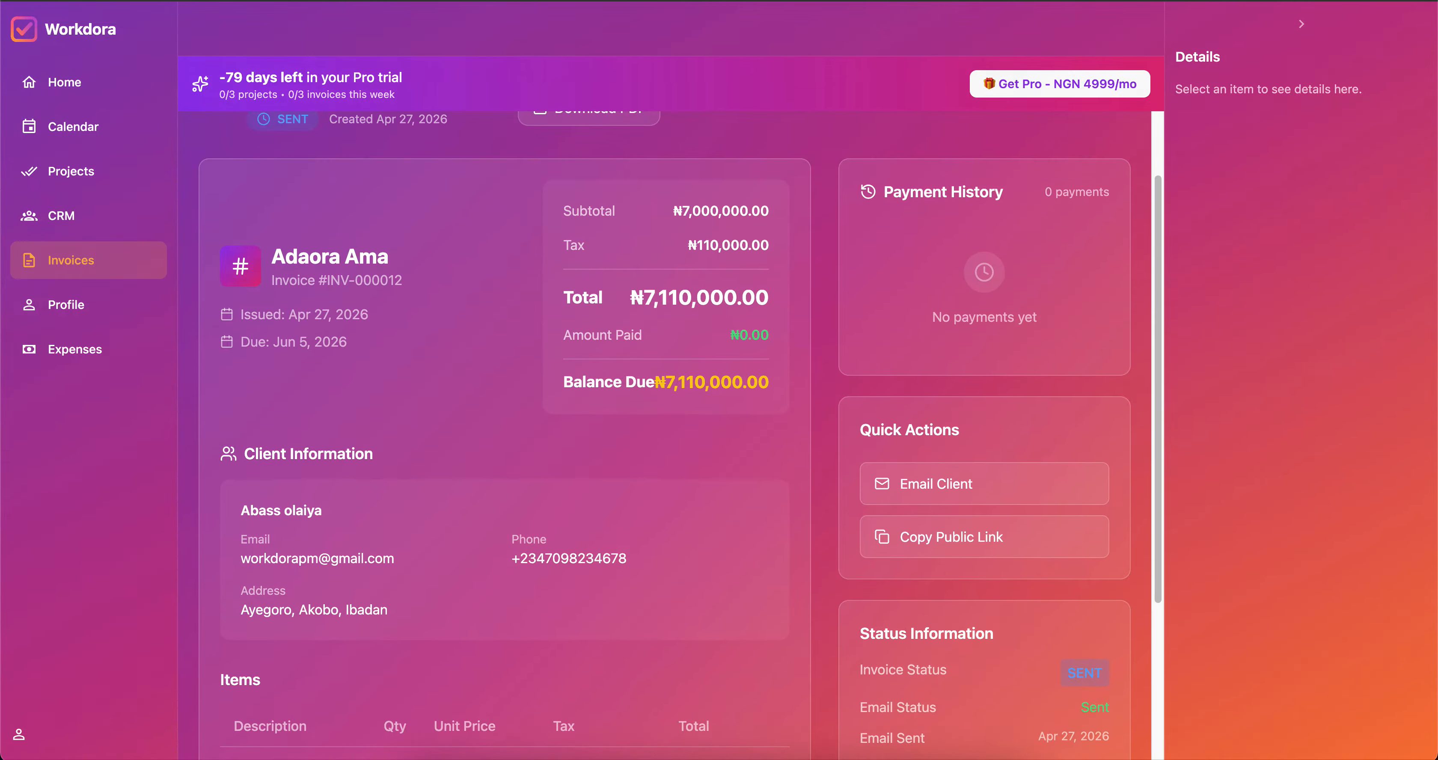
Open a new browser tab and begin entering the Gmail address.
key("super+t")
type("gam")
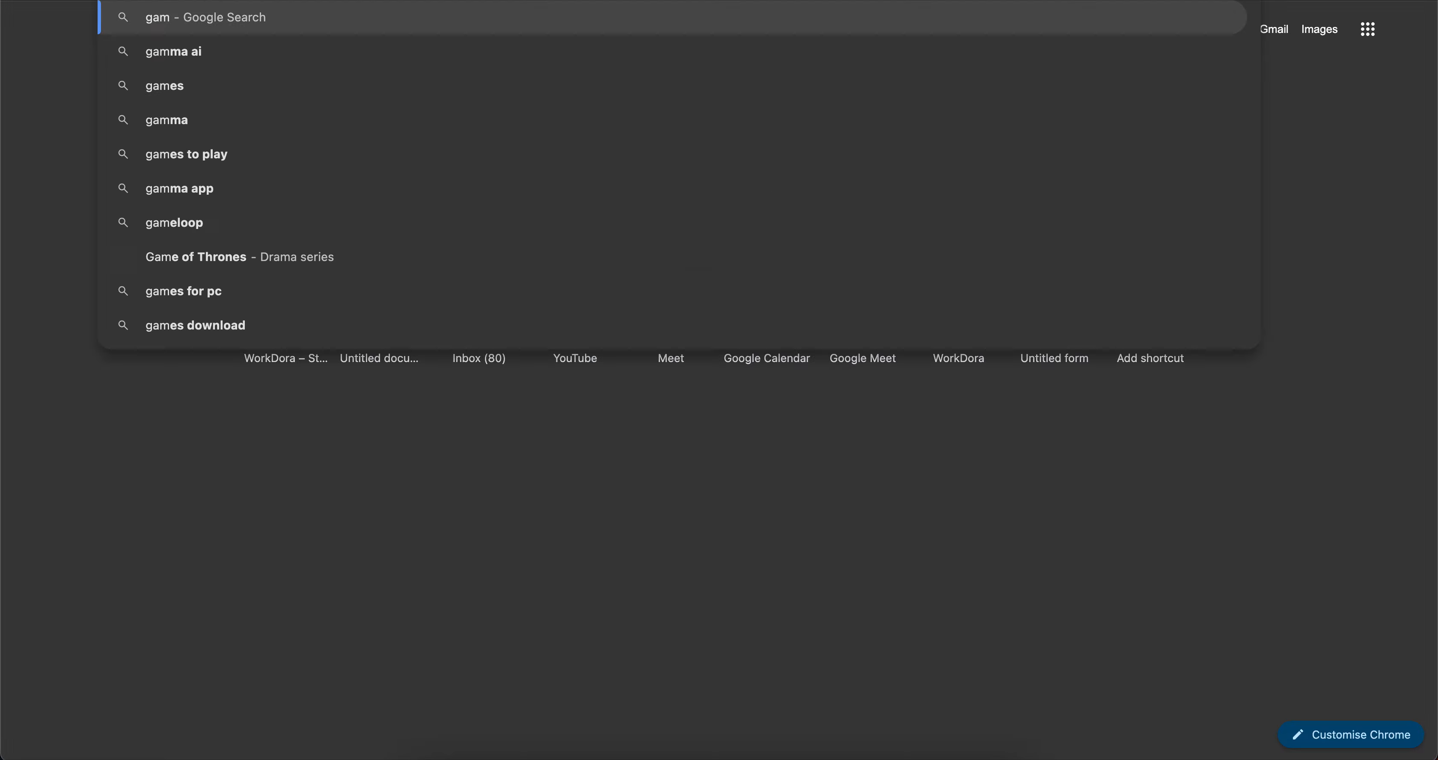
key("BackSpace")
key("BackSpace")
Go to Gmail, open the WorkDora Invoice INV-000012 email and read down through it.
type("mail")
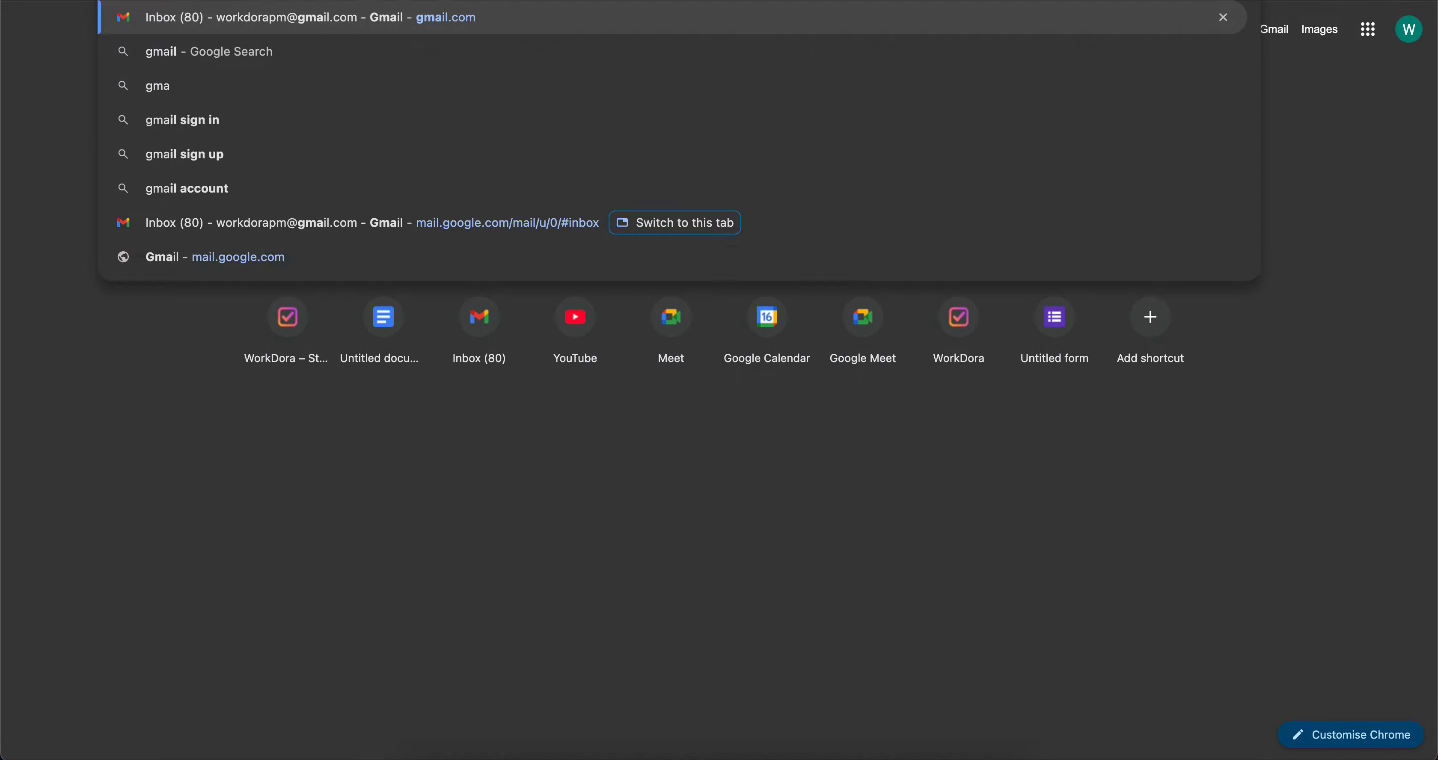
key("Return")
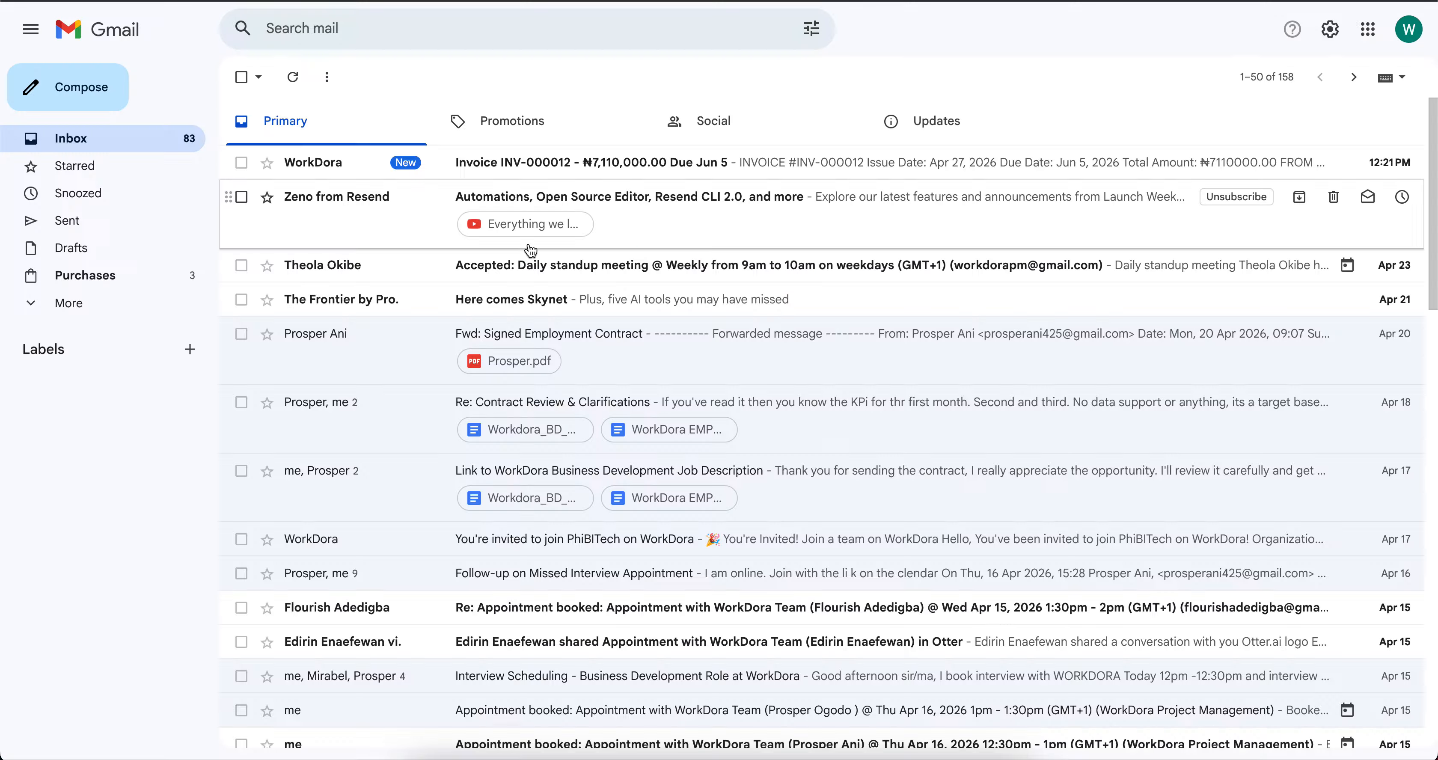
left_click(522, 165)
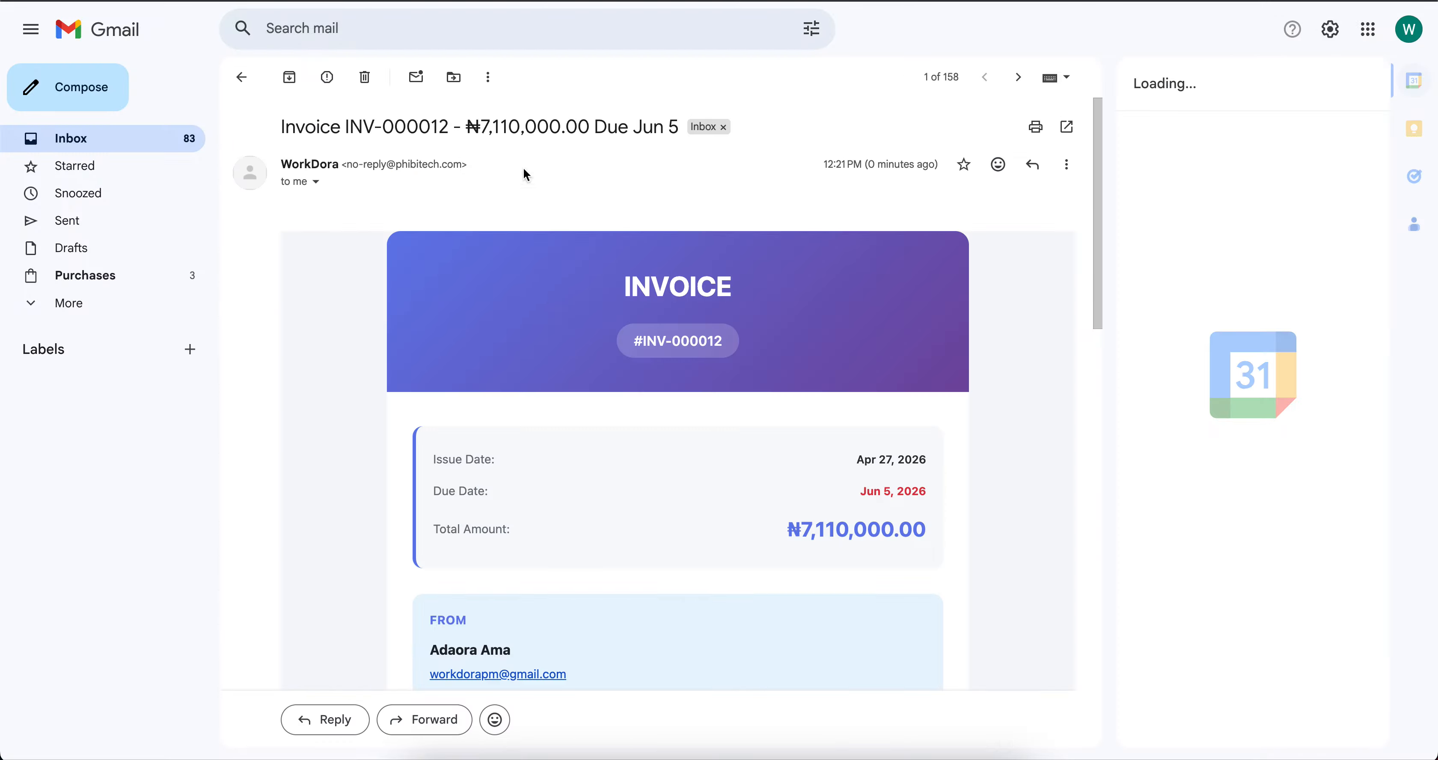
scroll(511, 457, "down", 8)
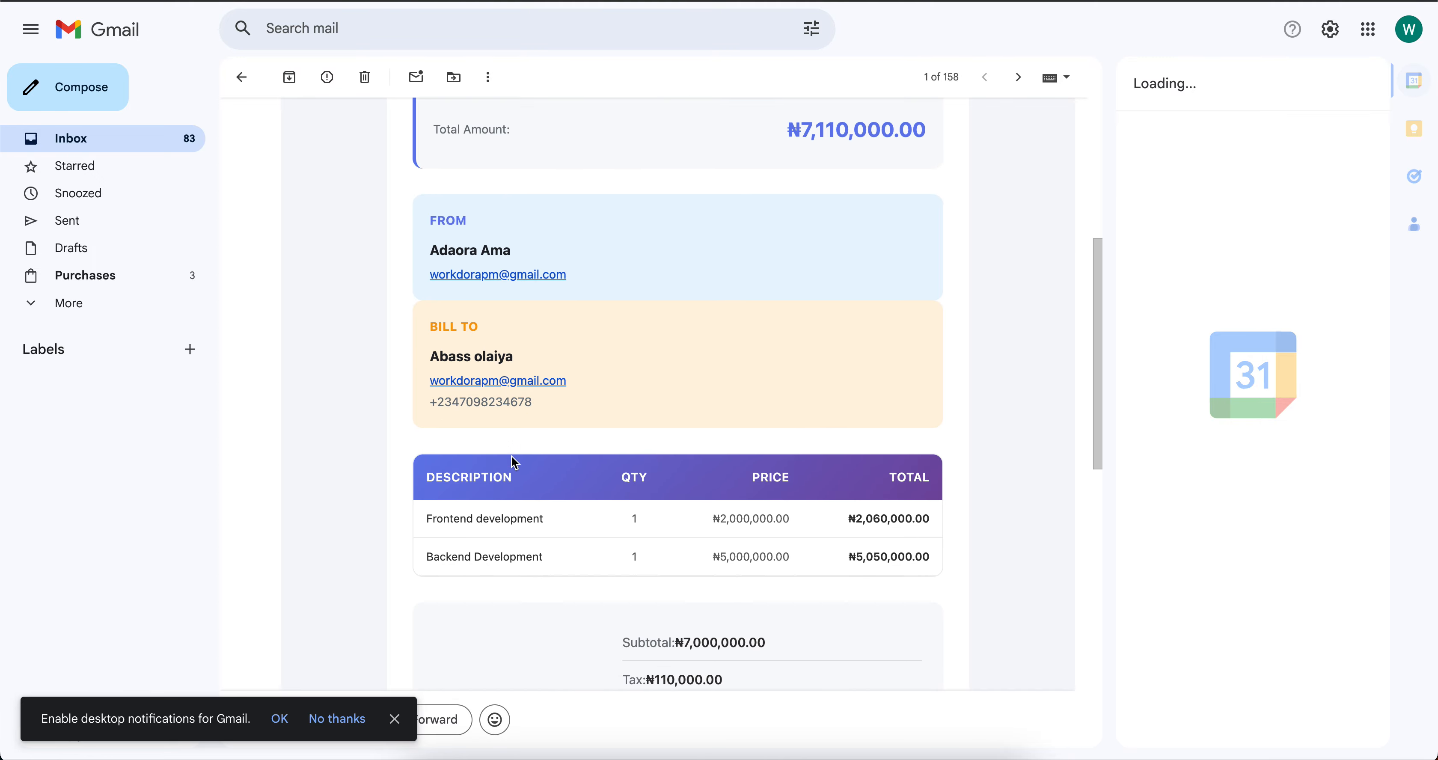
scroll(512, 457, "down", 3)
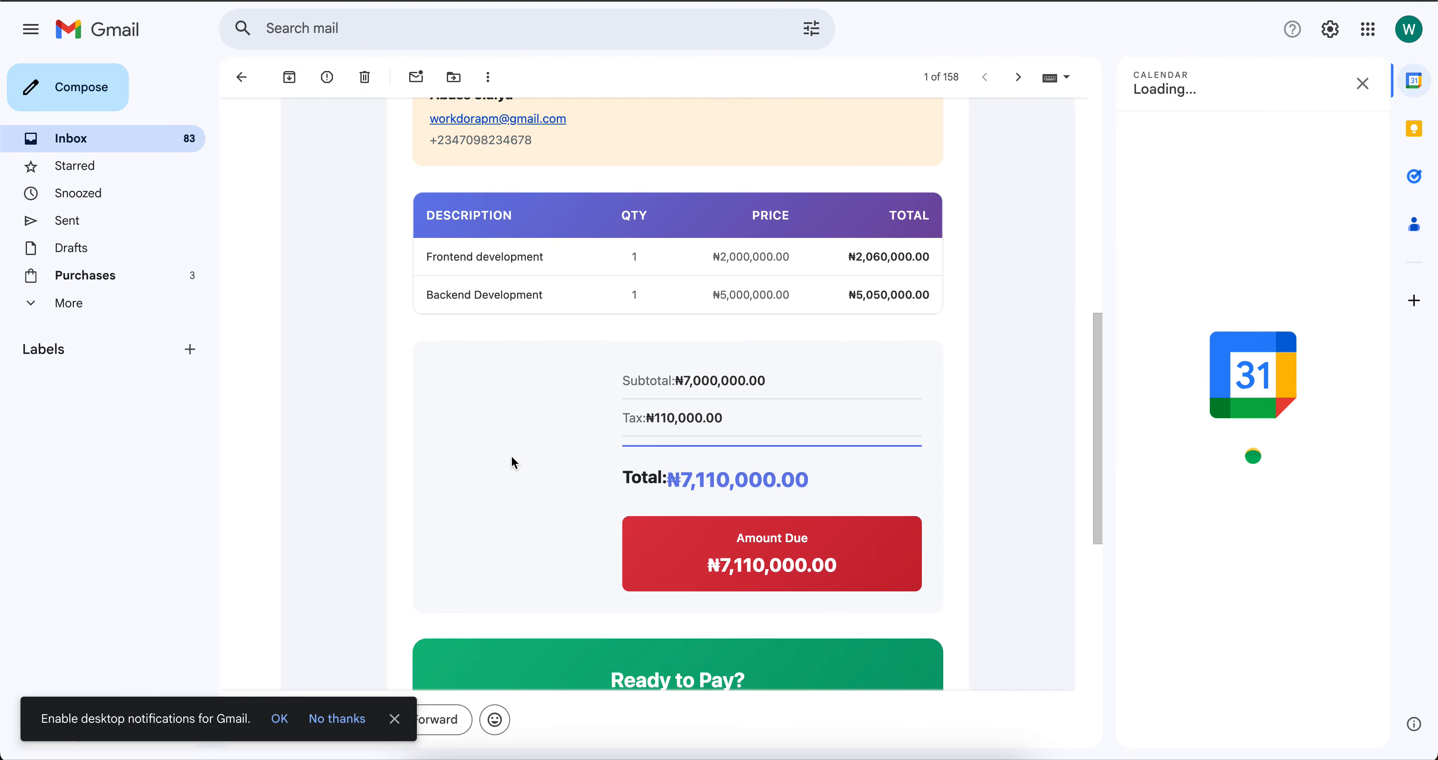
scroll(647, 612, "down", 6)
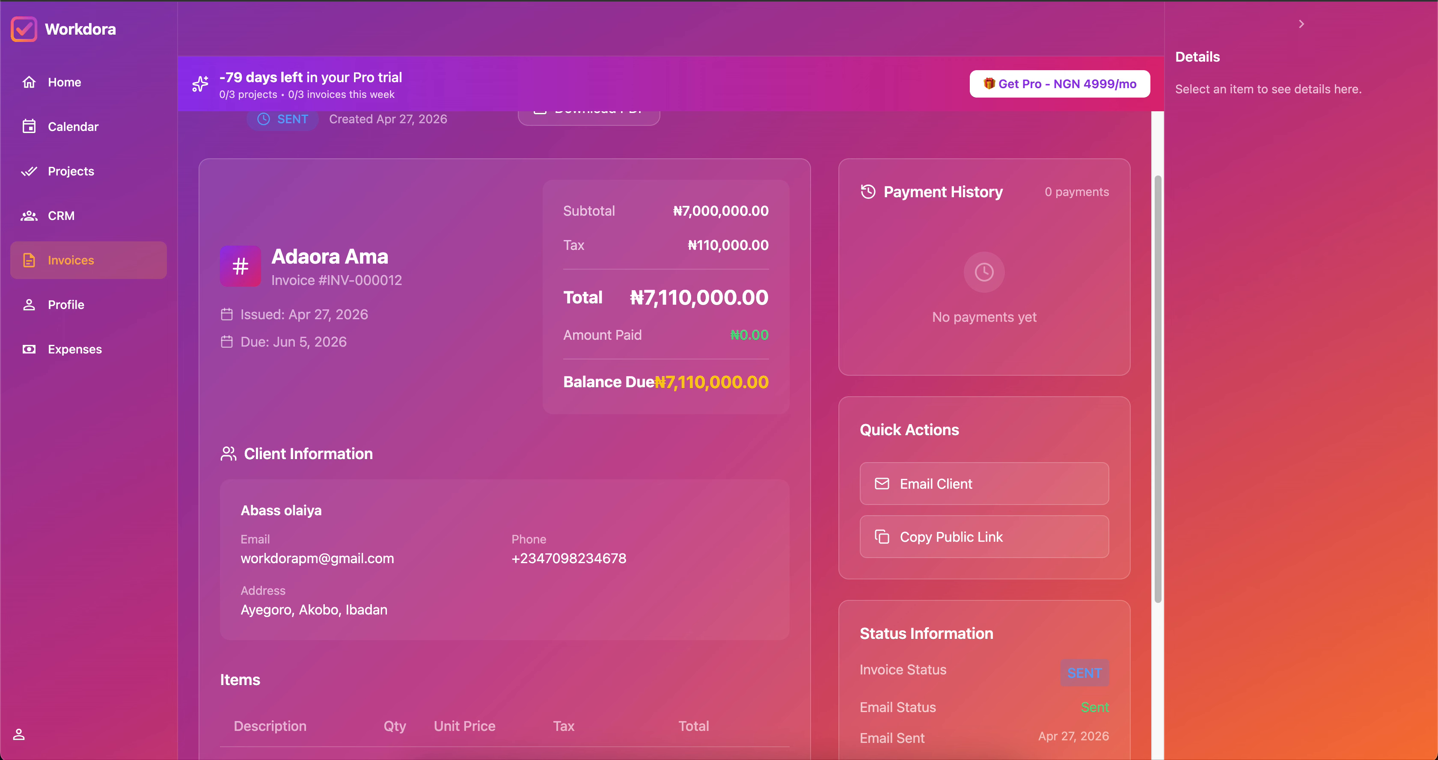
Scroll back to the top of the sent INV-000012 invoice page in Workdora.
scroll(518, 297, "up", 2)
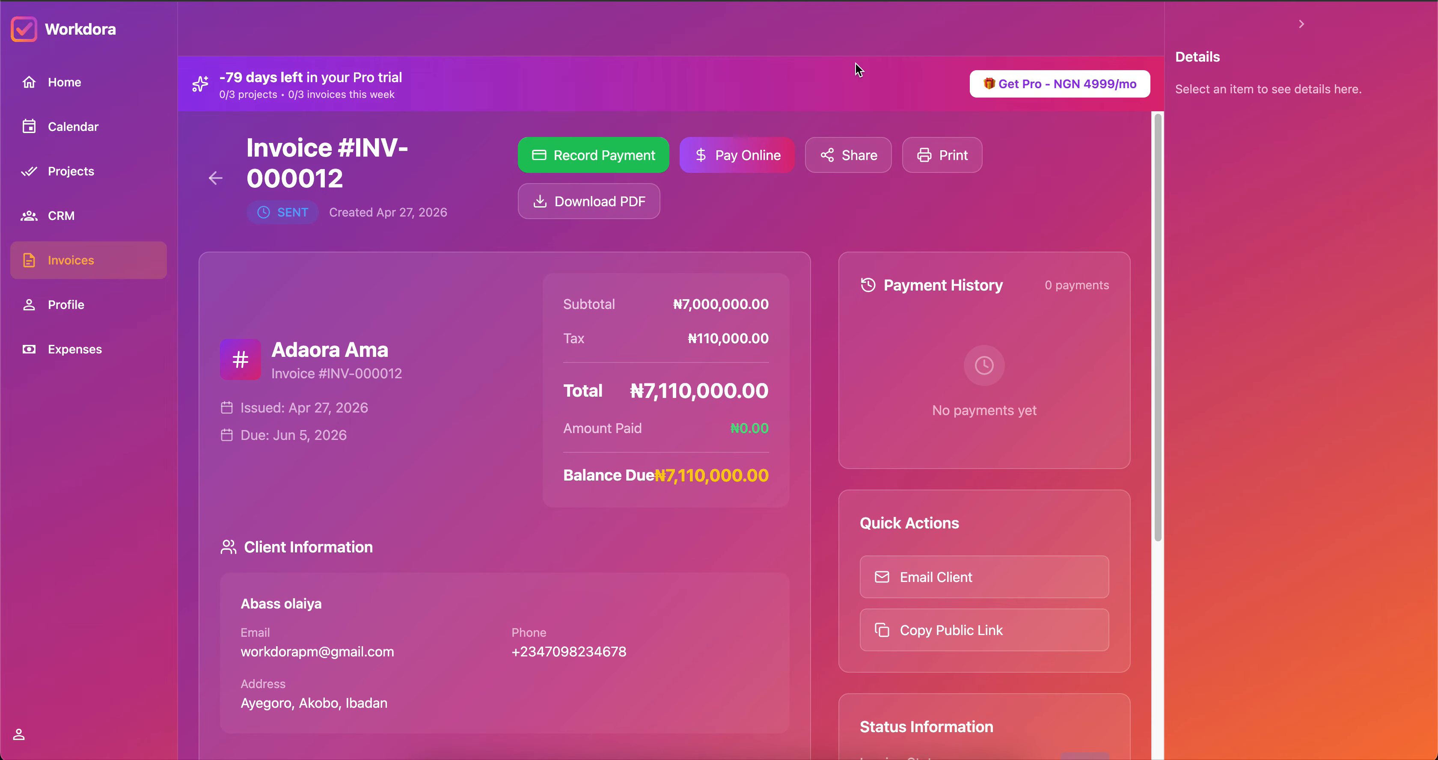
Visit the Profile's Edit Profile, Security and Referrals pages in turn.
left_click(70, 312)
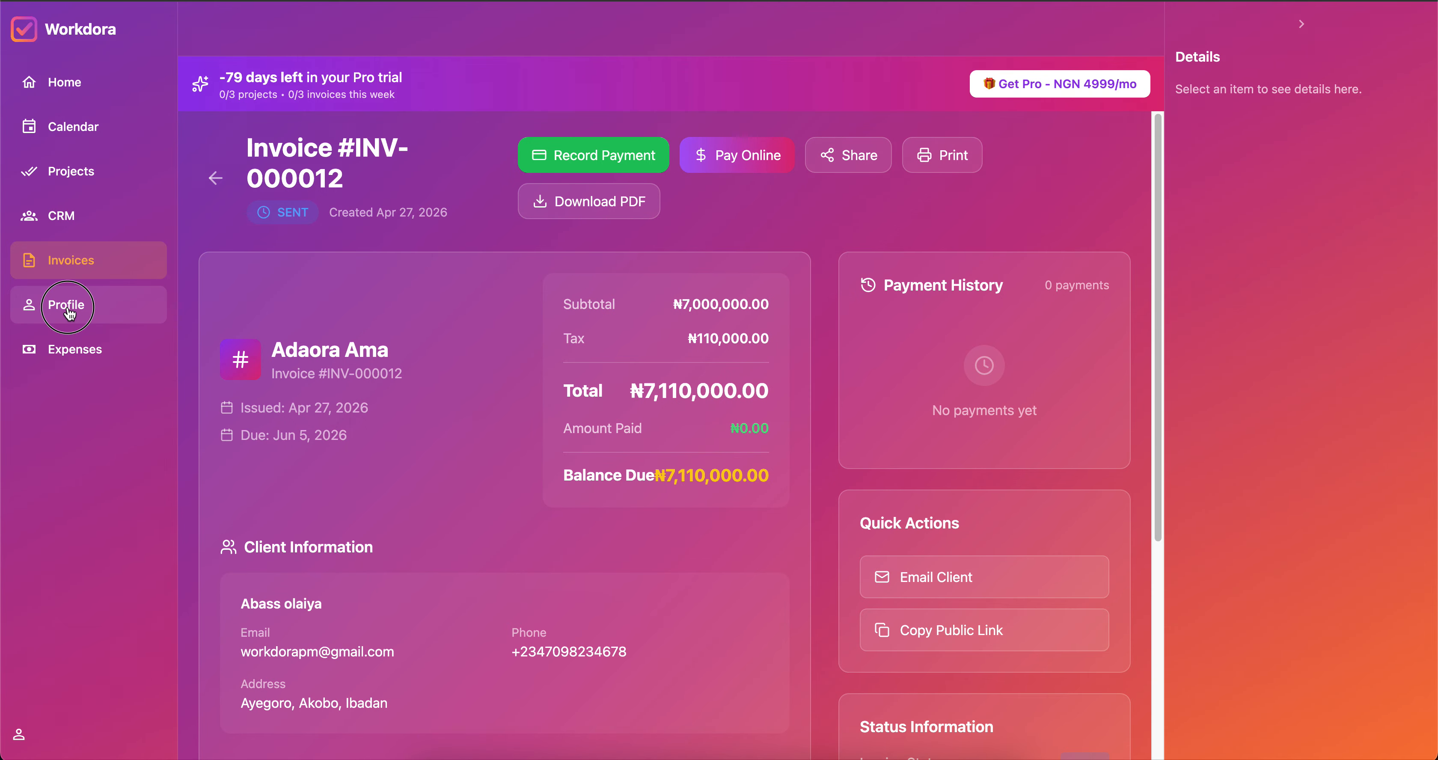
scroll(596, 326, "down", 2)
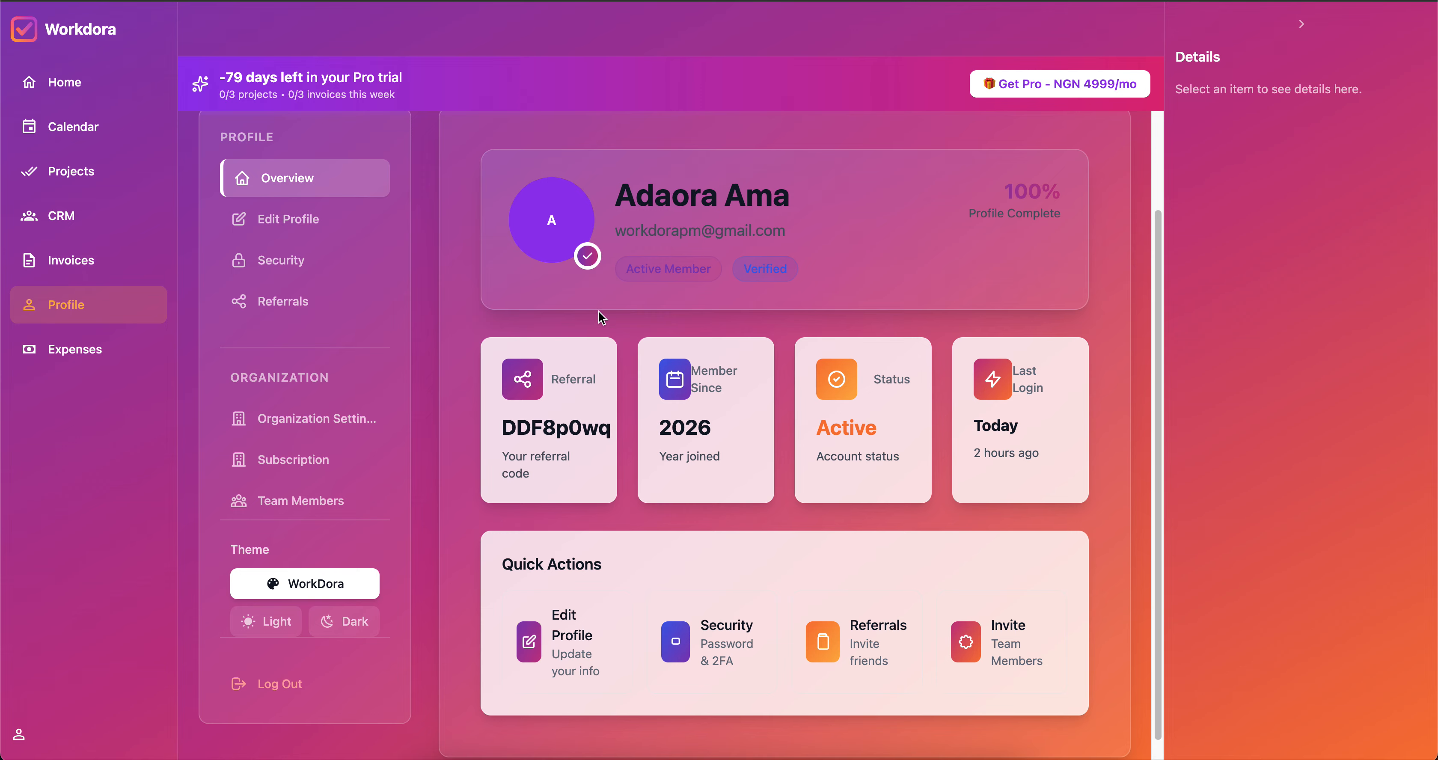
left_click(262, 218)
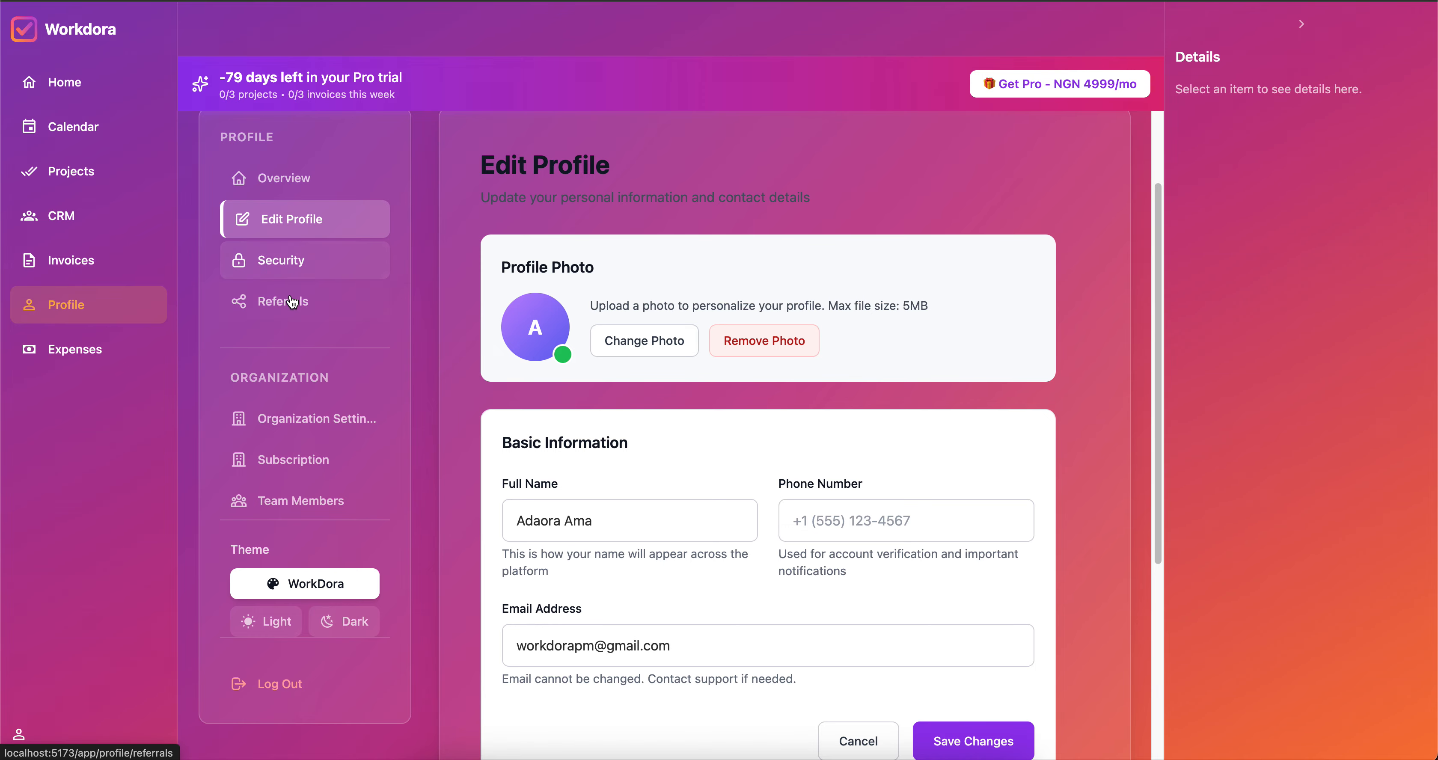
left_click(282, 265)
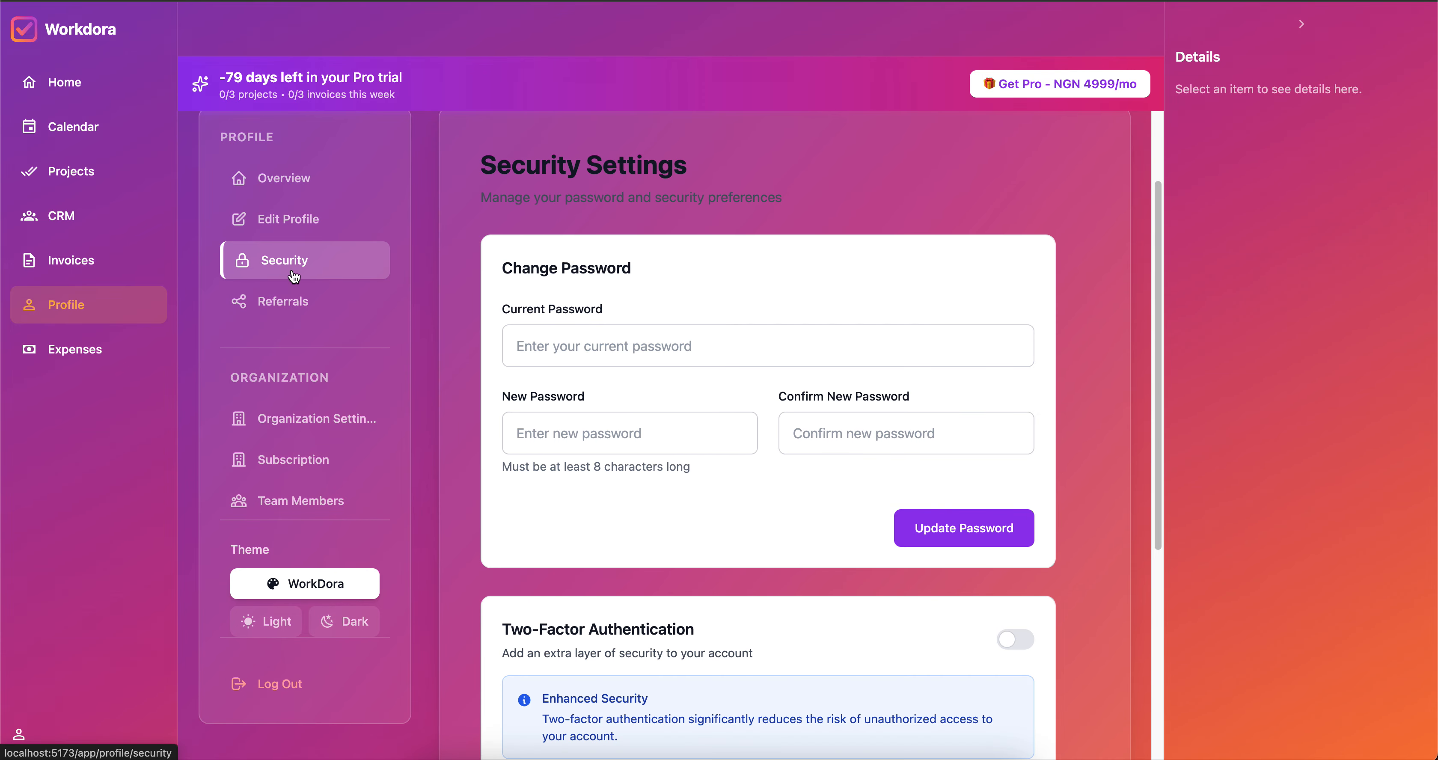
left_click(288, 303)
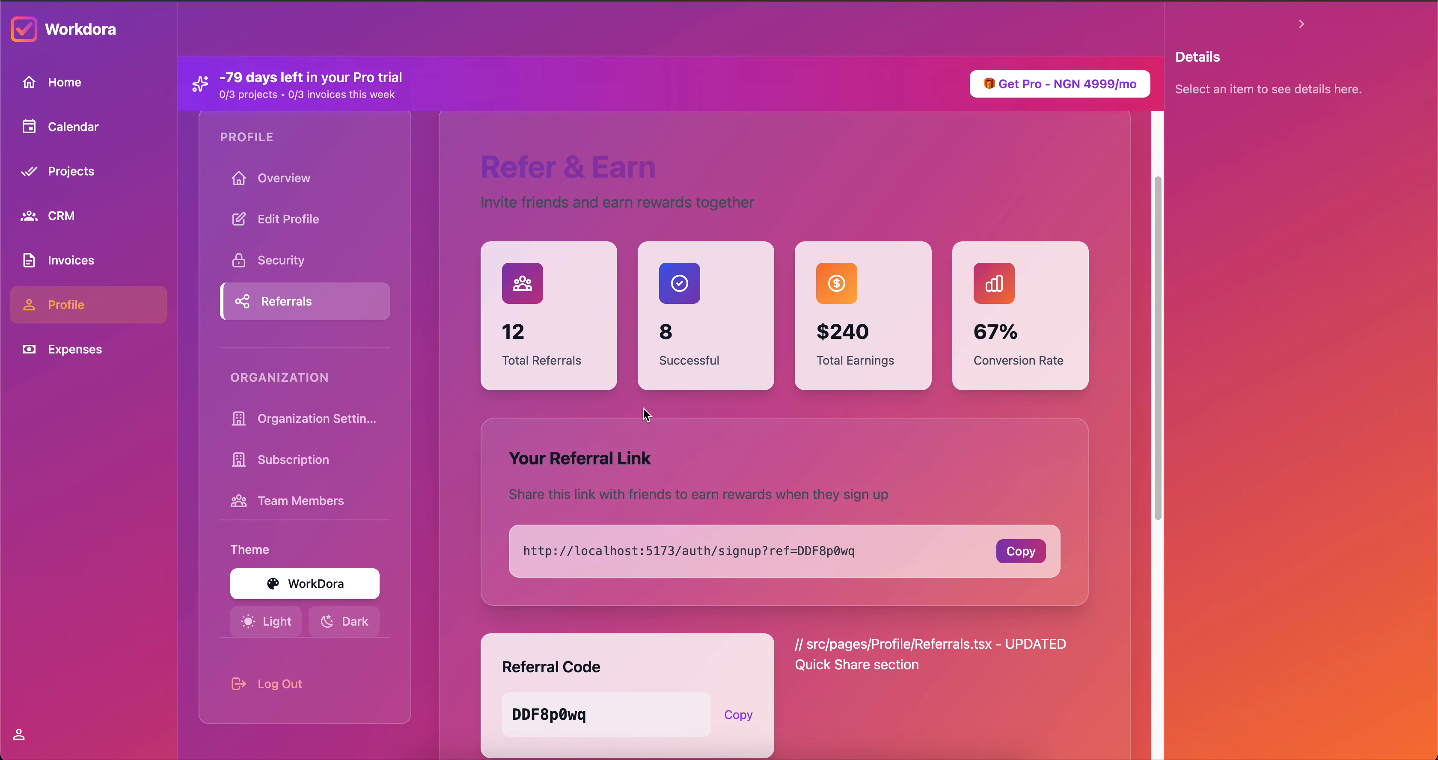
scroll(645, 412, "down", 2)
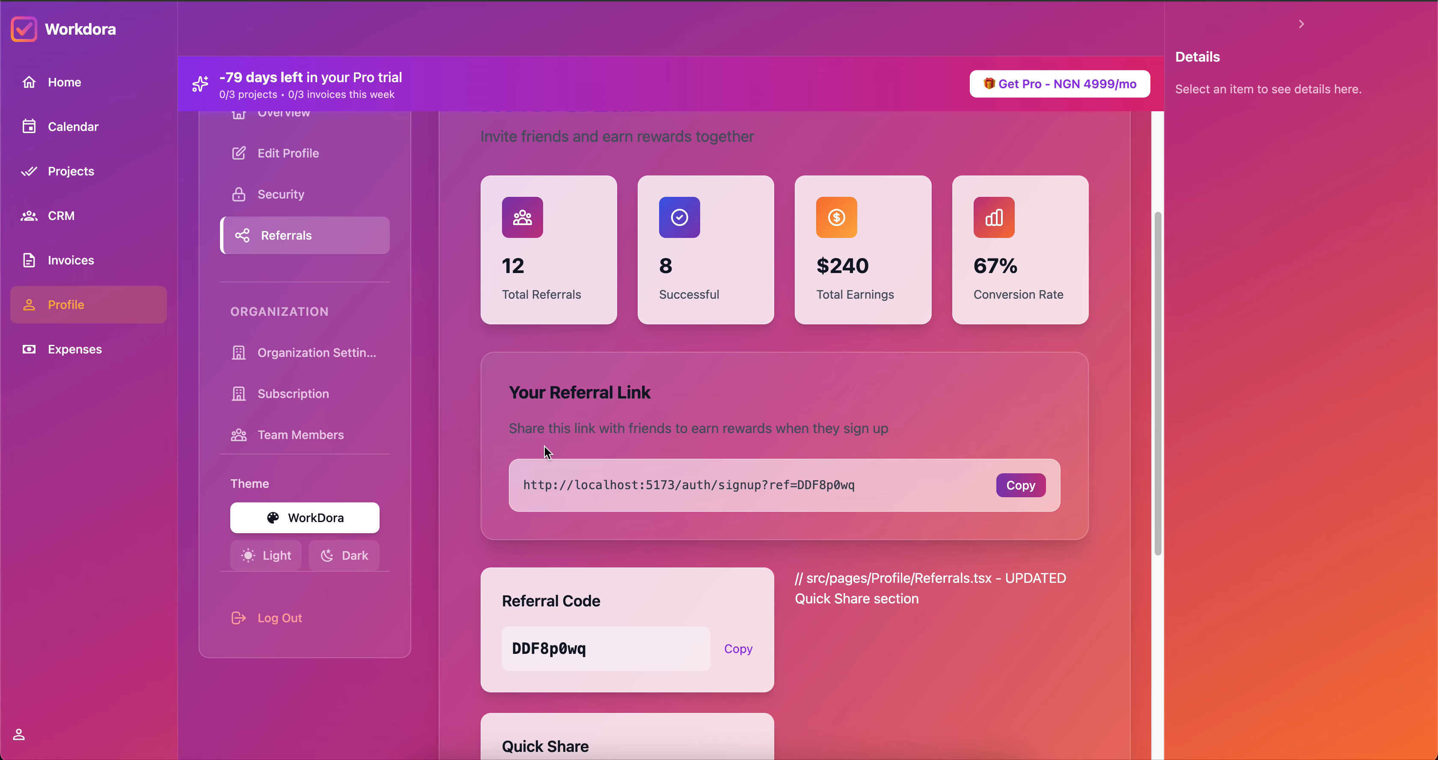
Browse organization settings' currency, Bank Accounts and General tabs, then return to Profile.
left_click(321, 358)
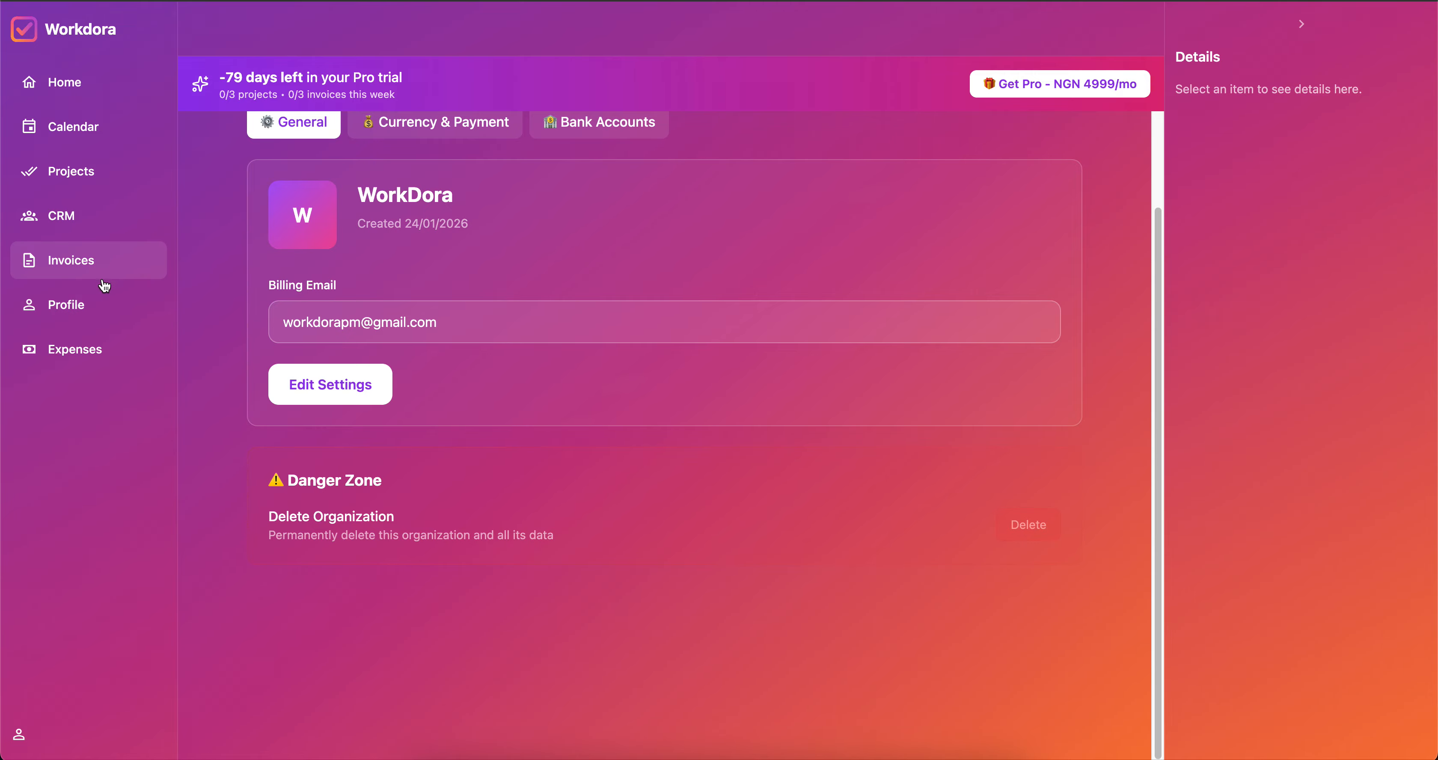
left_click(429, 137)
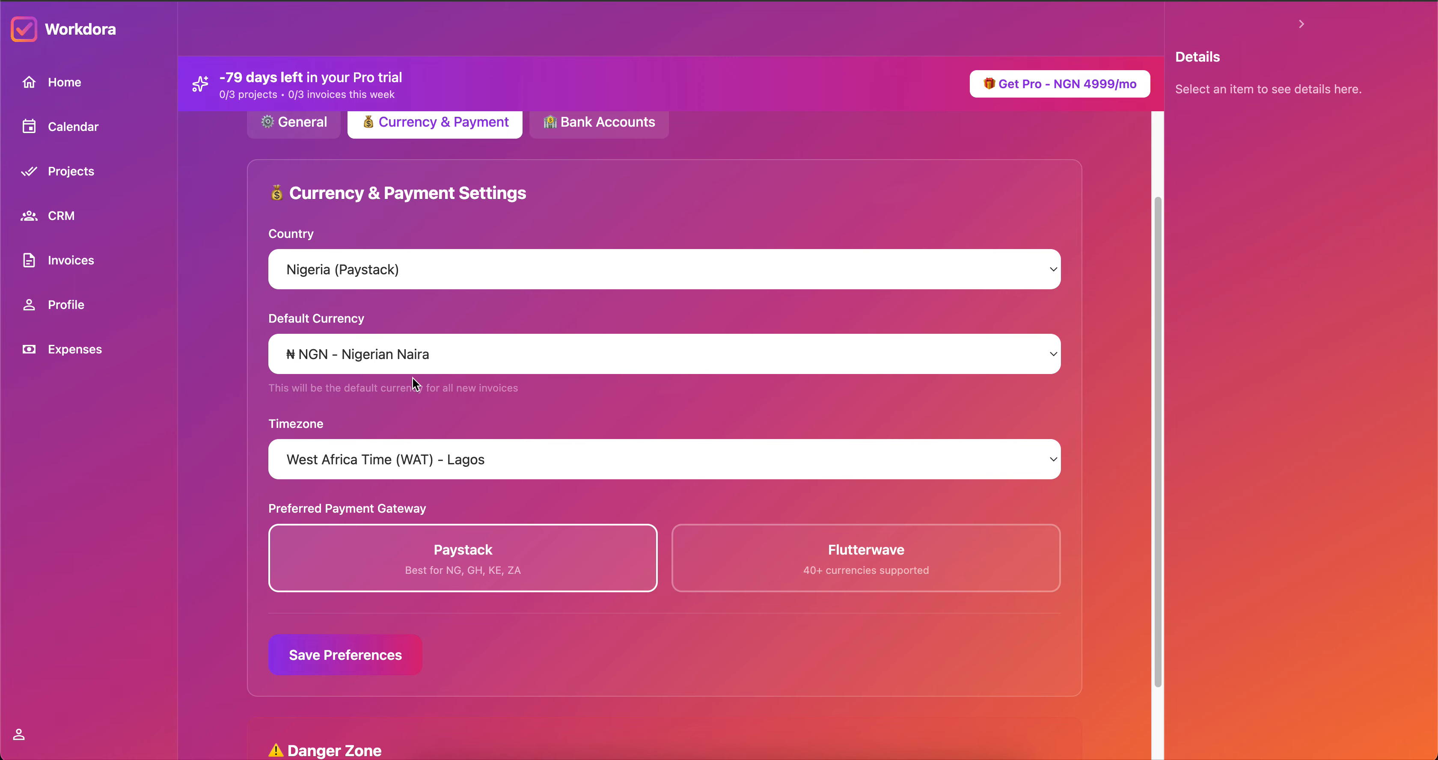
left_click(587, 130)
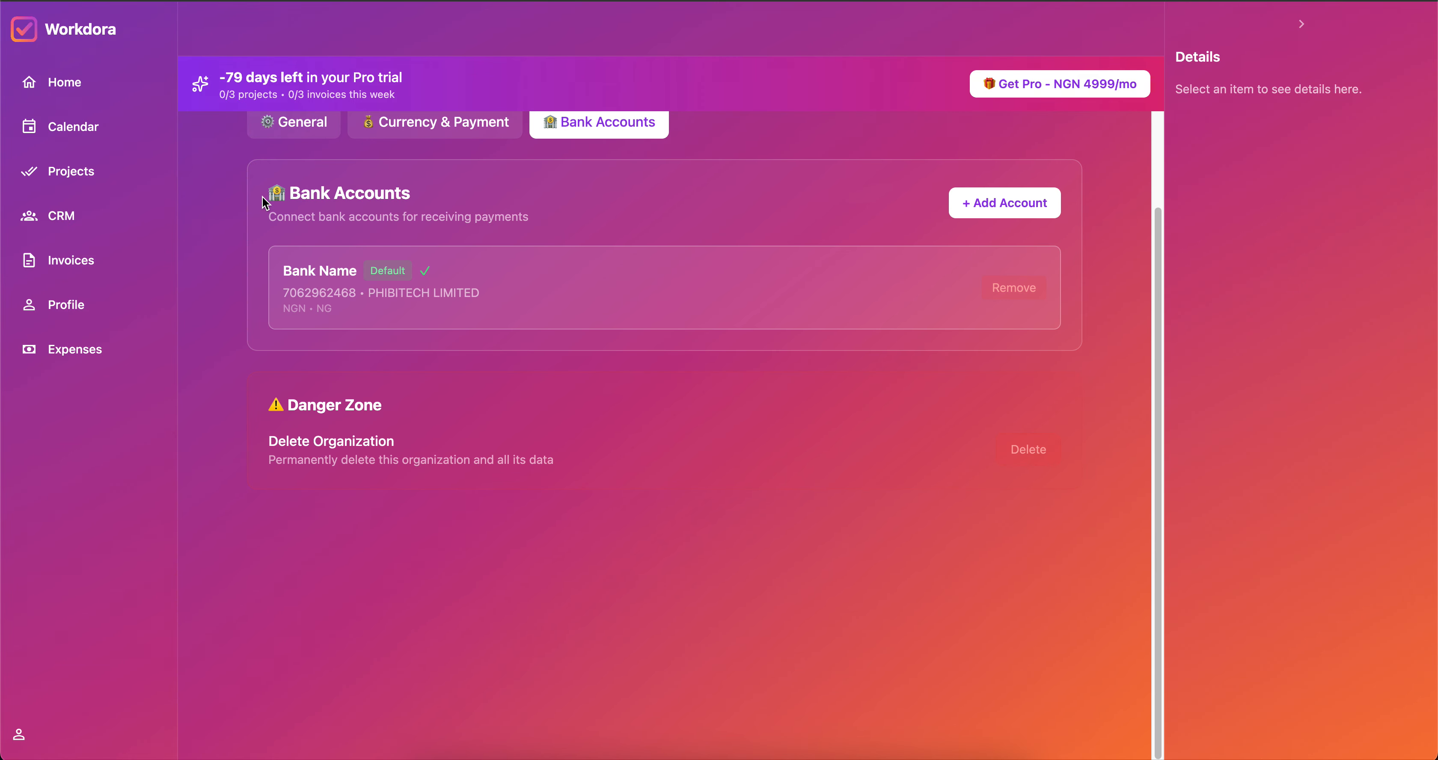
left_click(286, 126)
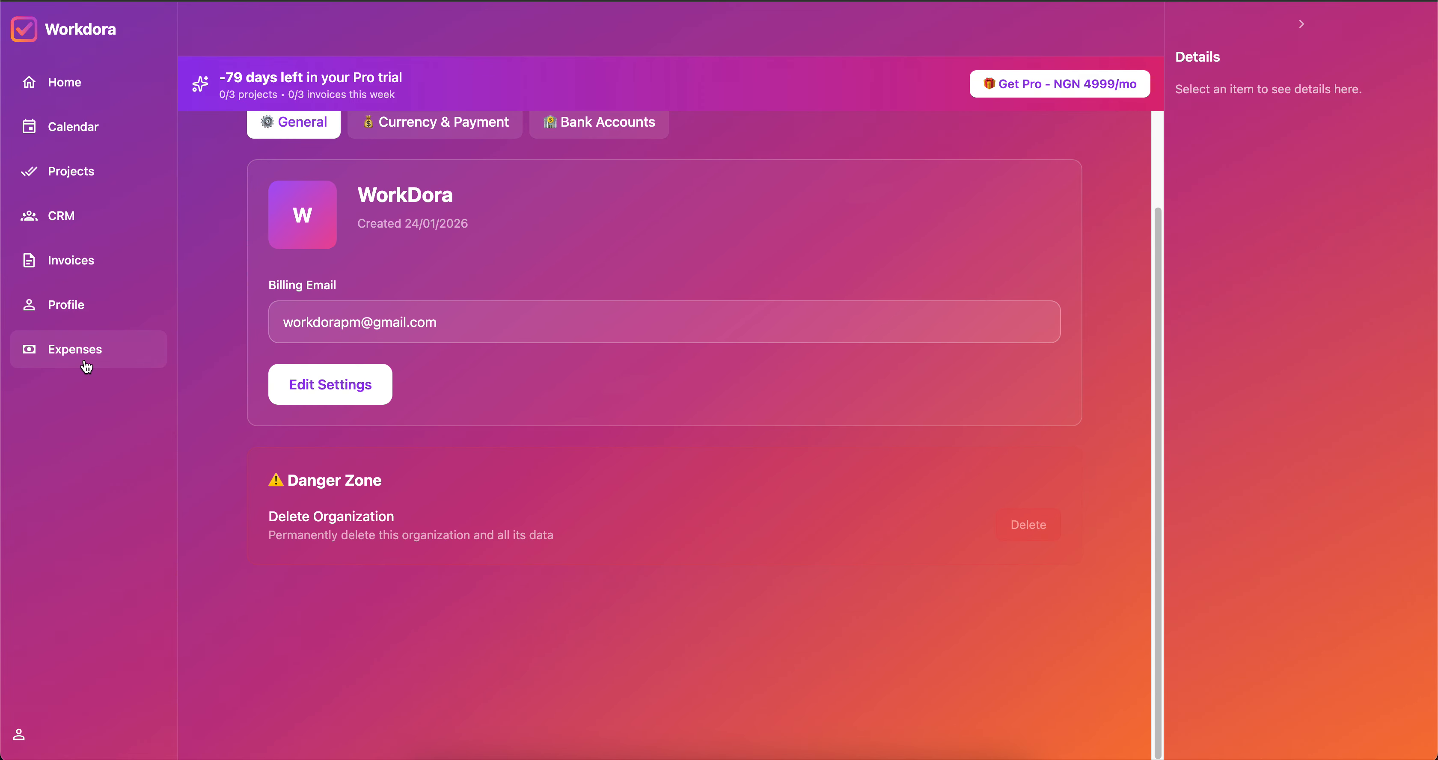
left_click(59, 307)
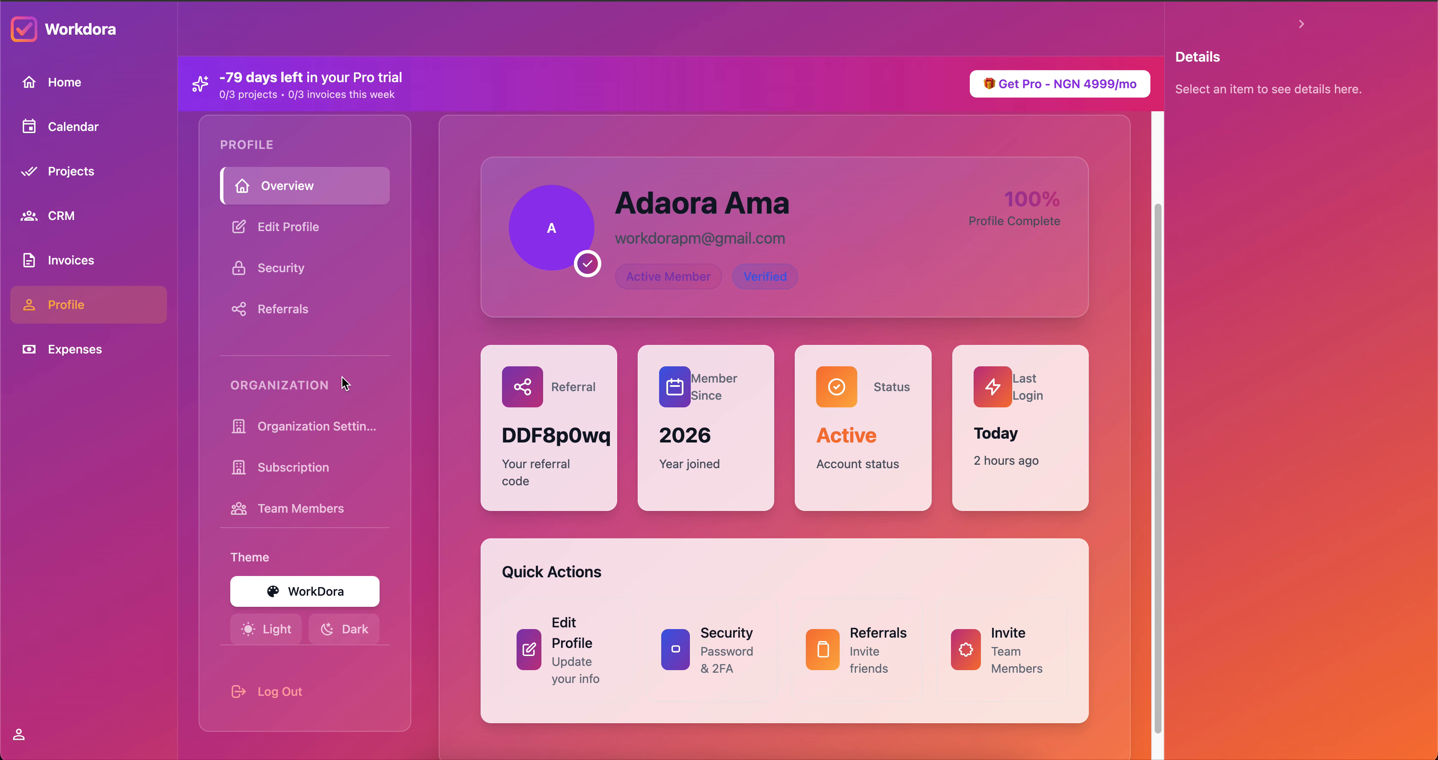
Open Subscription and scroll through the Free and Pro (NGN 4999/month) plans.
left_click(308, 469)
scroll(735, 423, "down", 3)
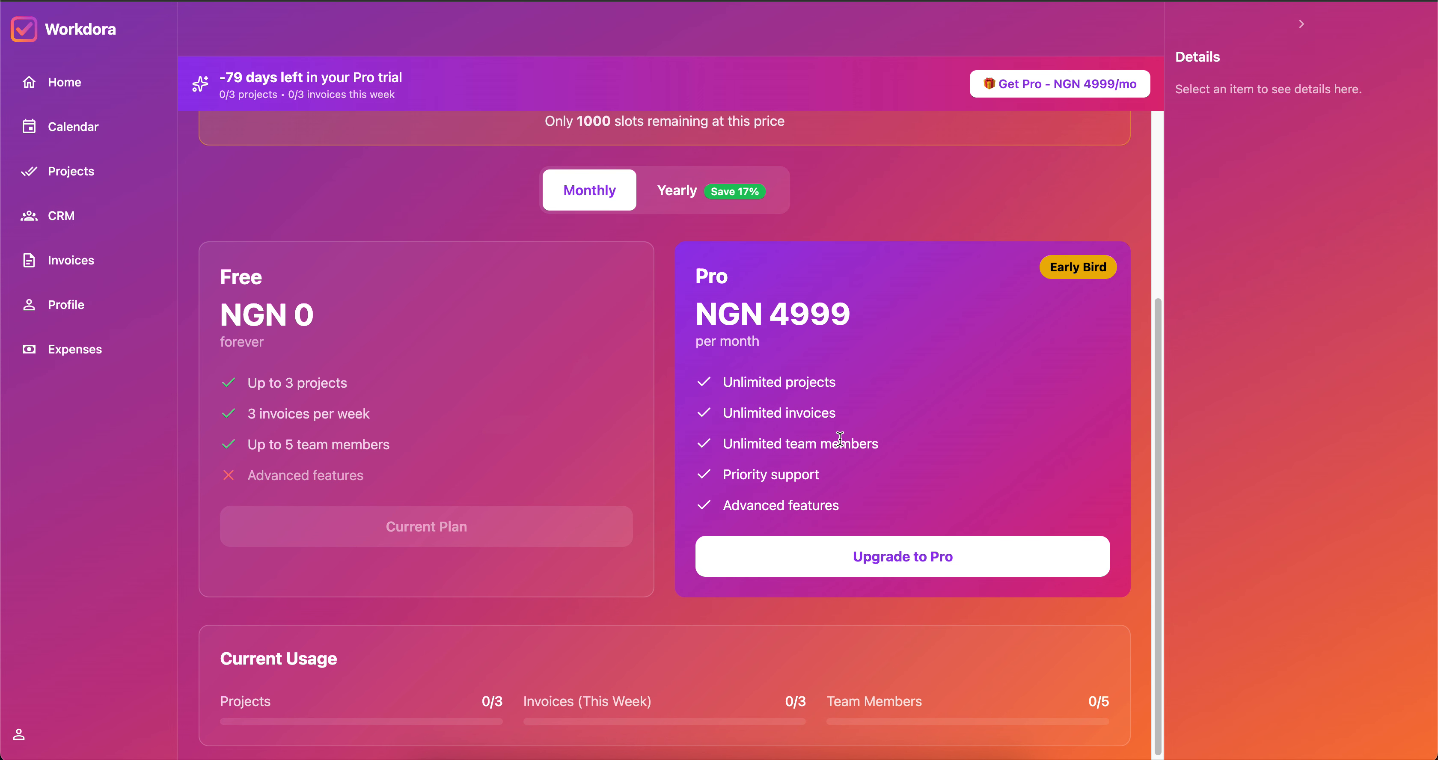
scroll(841, 439, "down", 1)
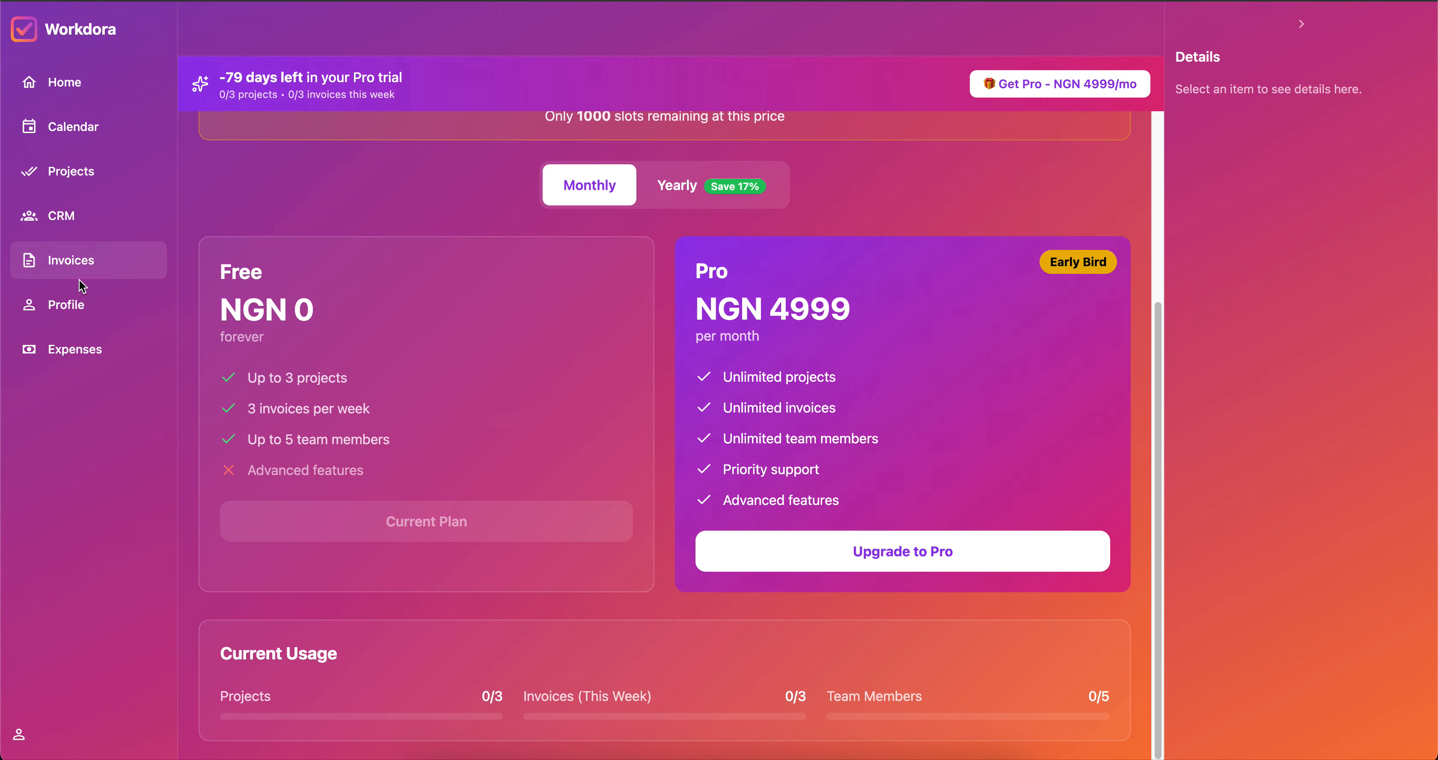
Open the Financial Reports from the Expenses page and look them over.
left_click(69, 349)
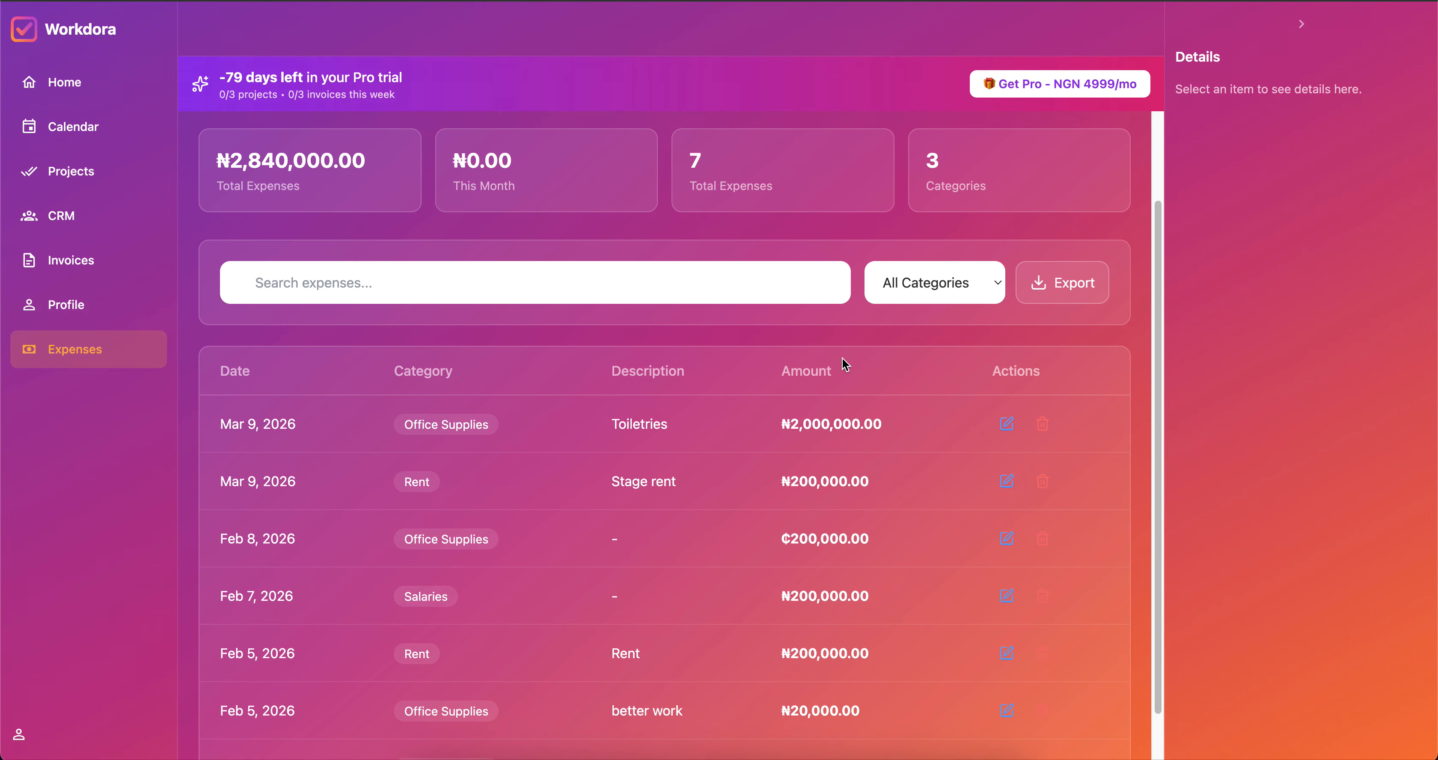
scroll(745, 447, "down", 1)
scroll(747, 448, "up", 1)
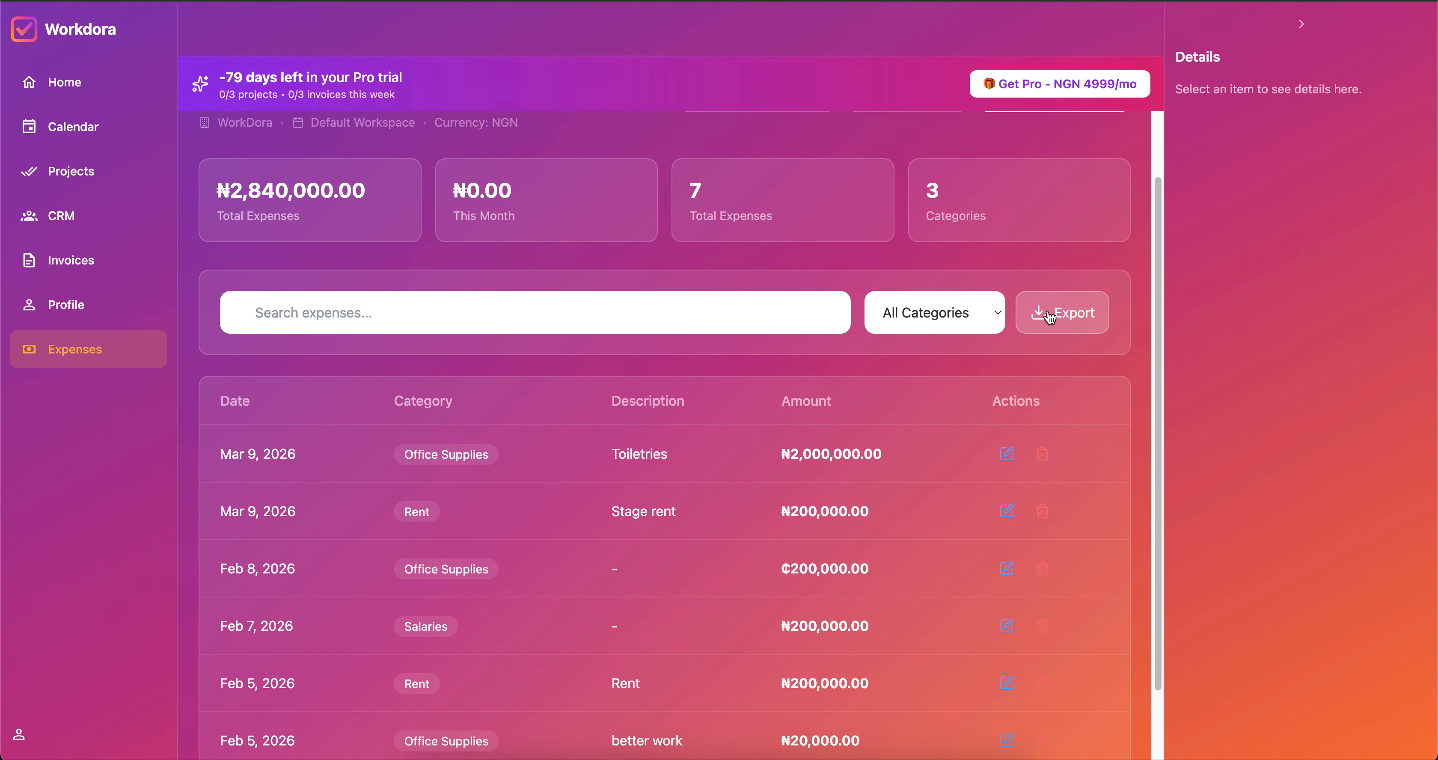
scroll(541, 215, "up", 3)
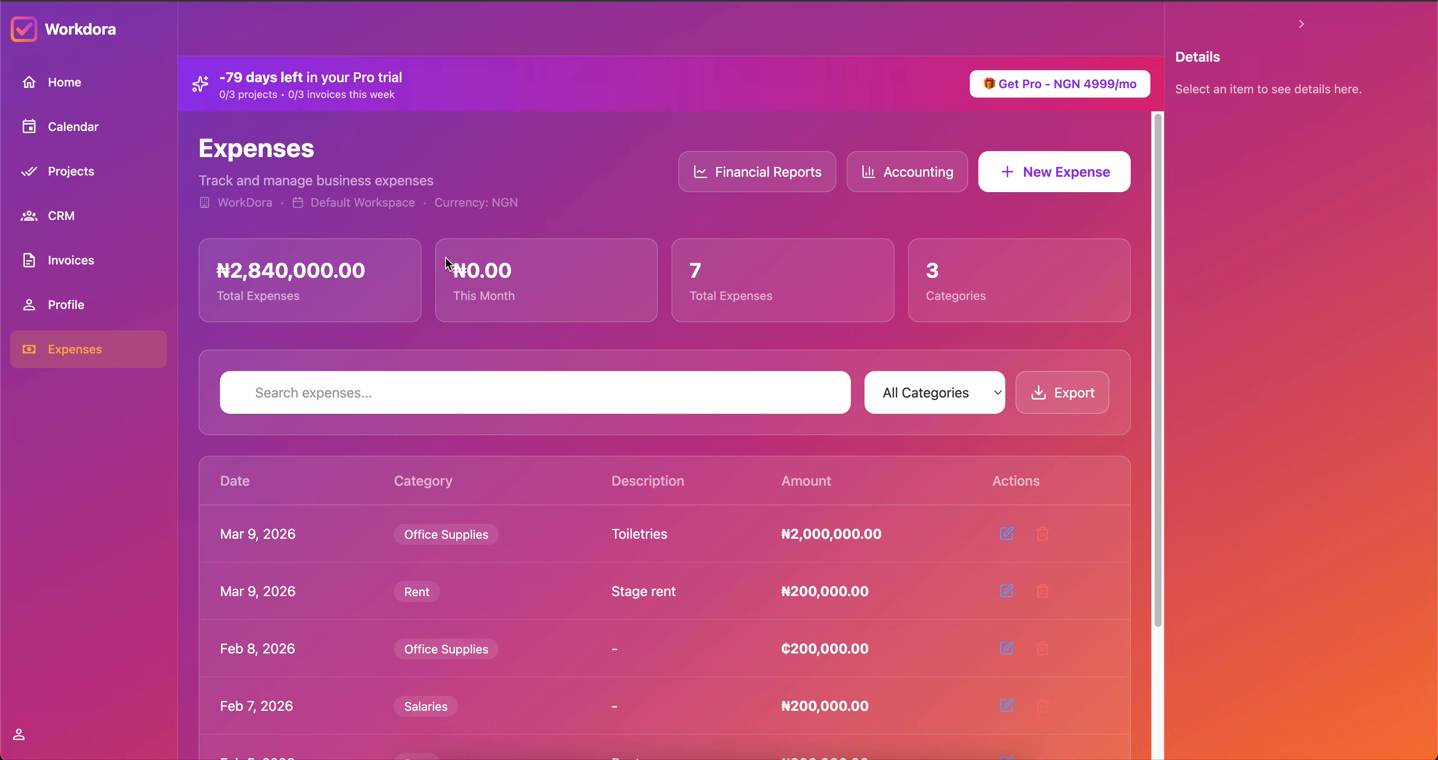
left_click(769, 170)
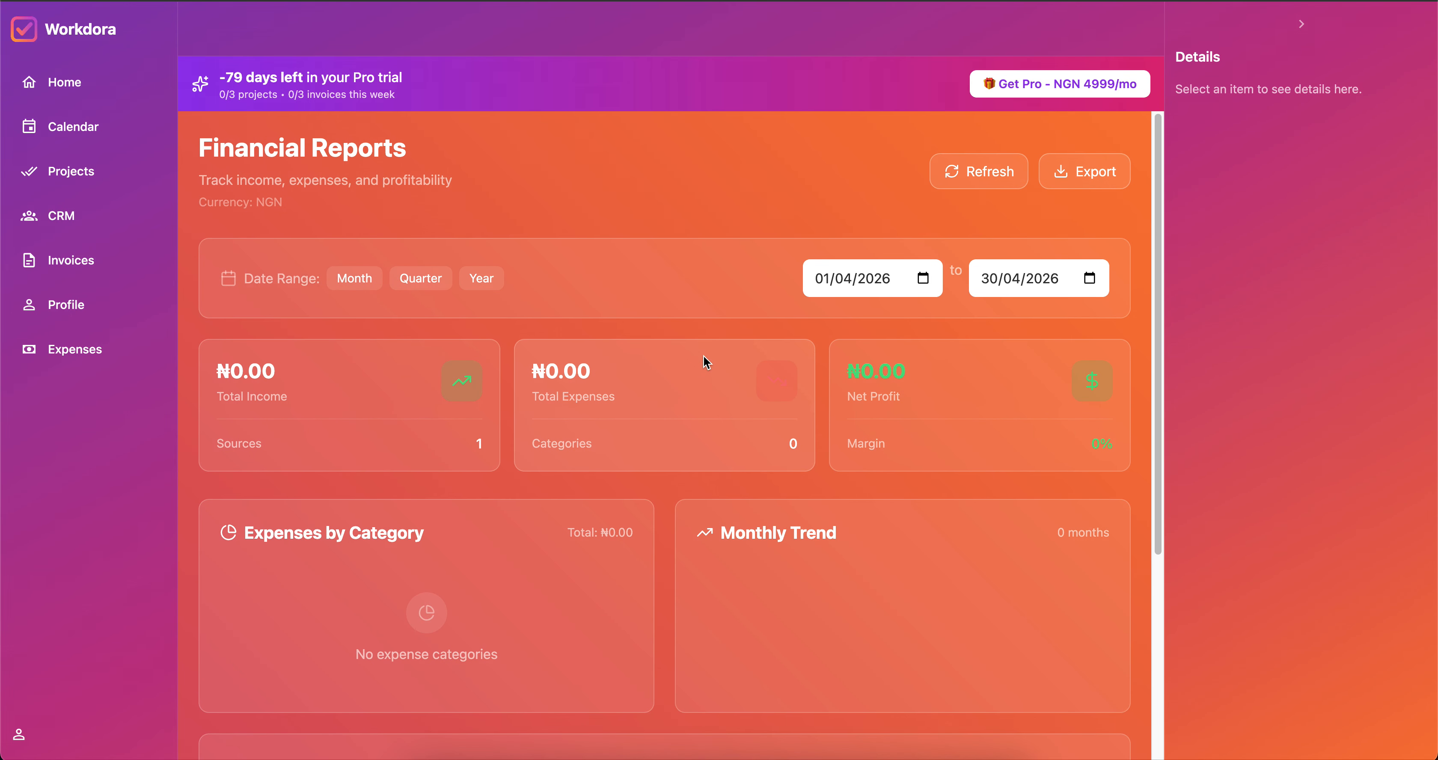
scroll(704, 357, "down", 5)
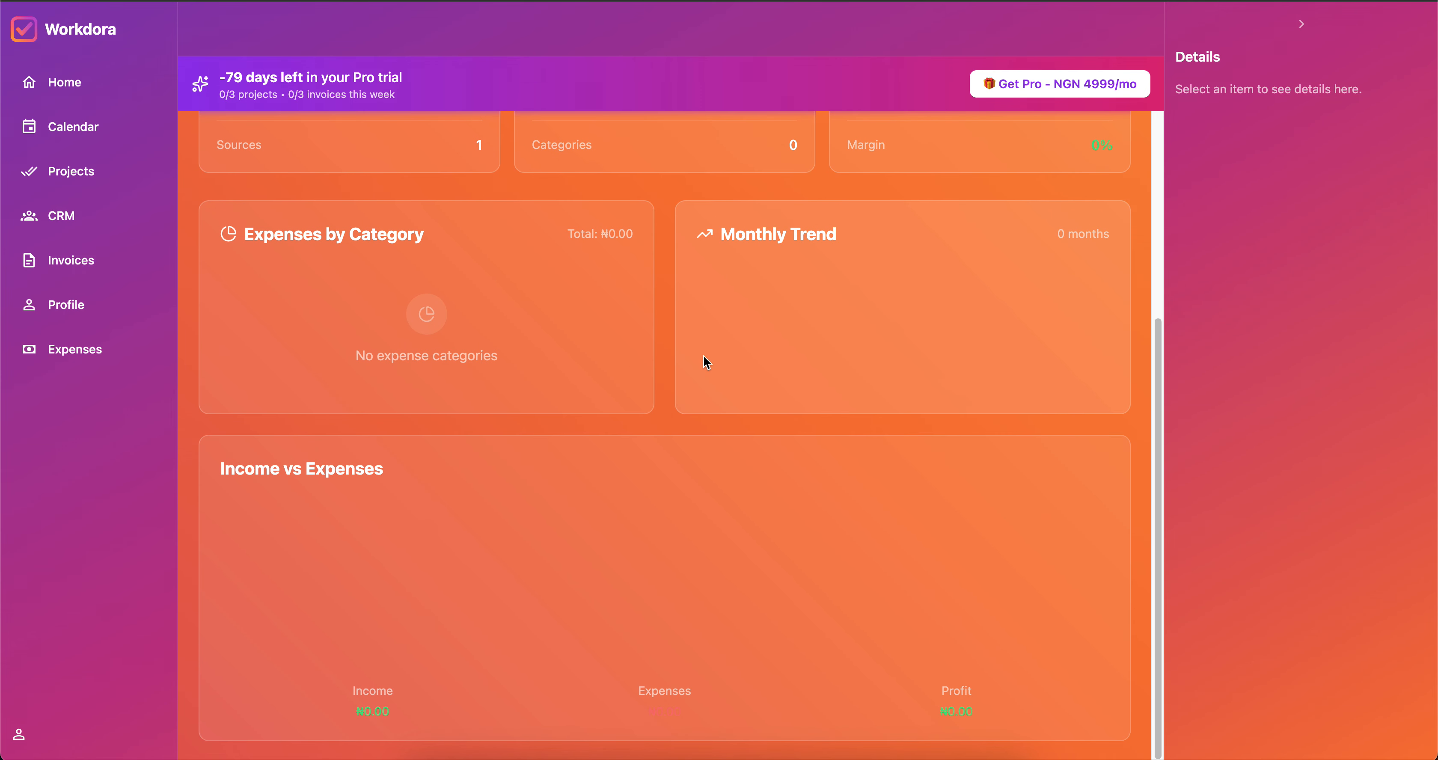
scroll(704, 360, "up", 5)
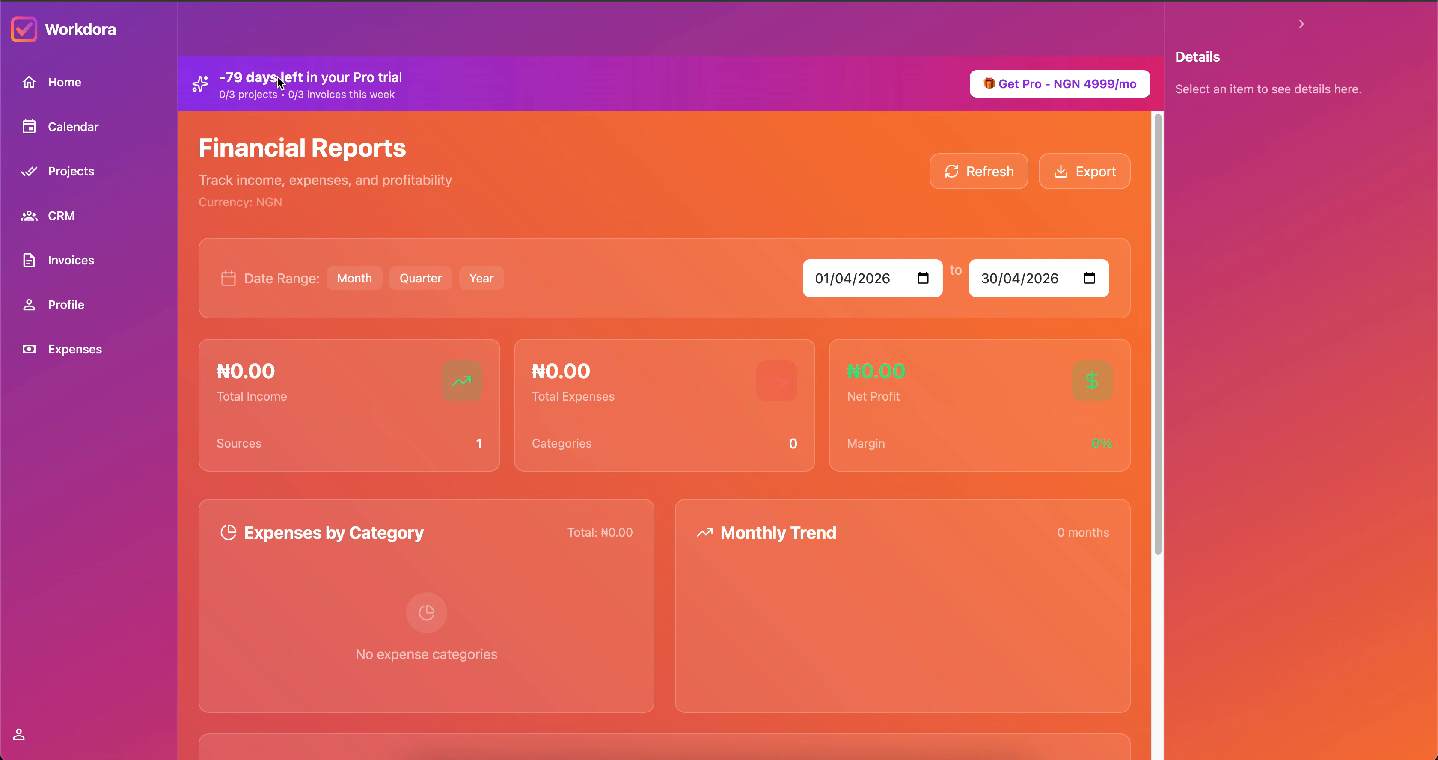
Refresh the reports, set the range to Month then Year, and return to Expenses.
left_click(973, 178)
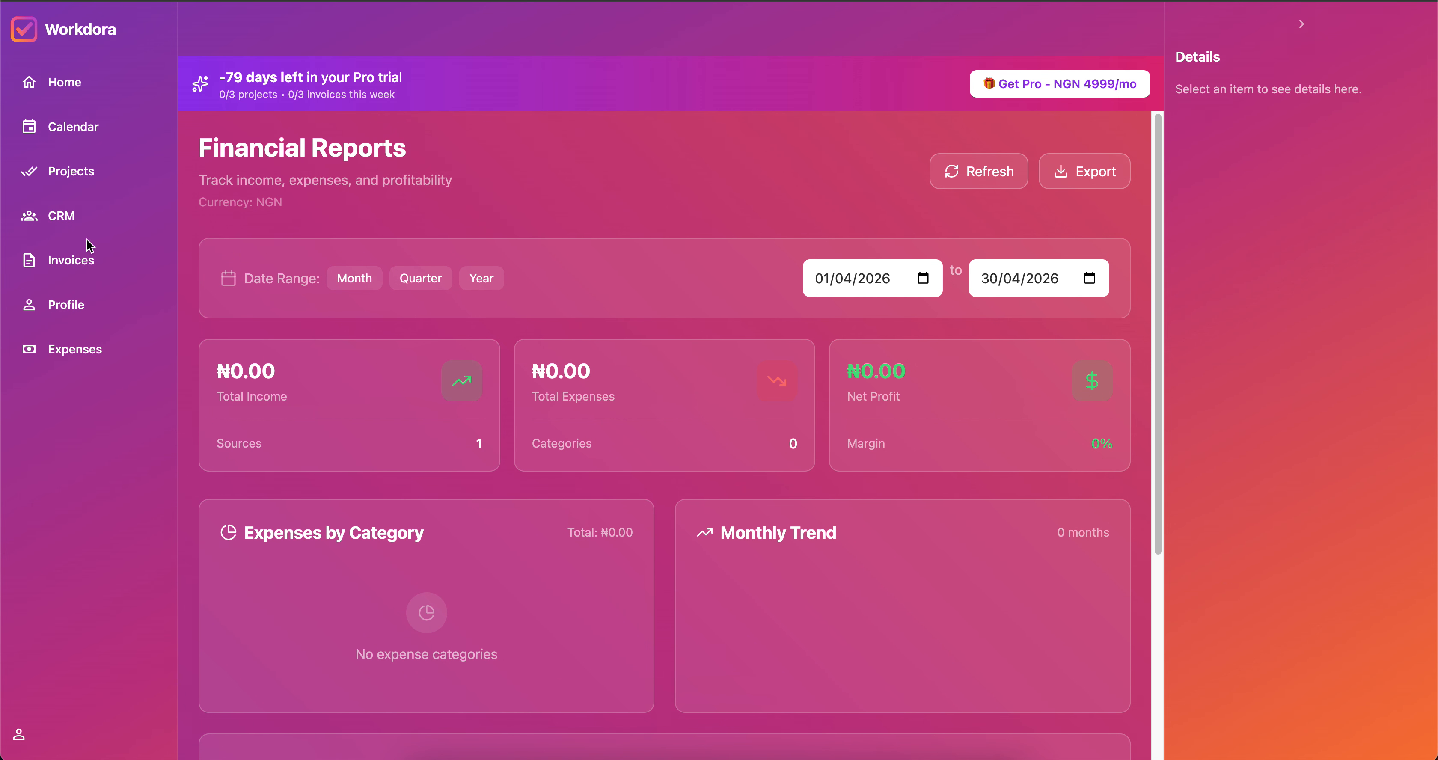
left_click(352, 291)
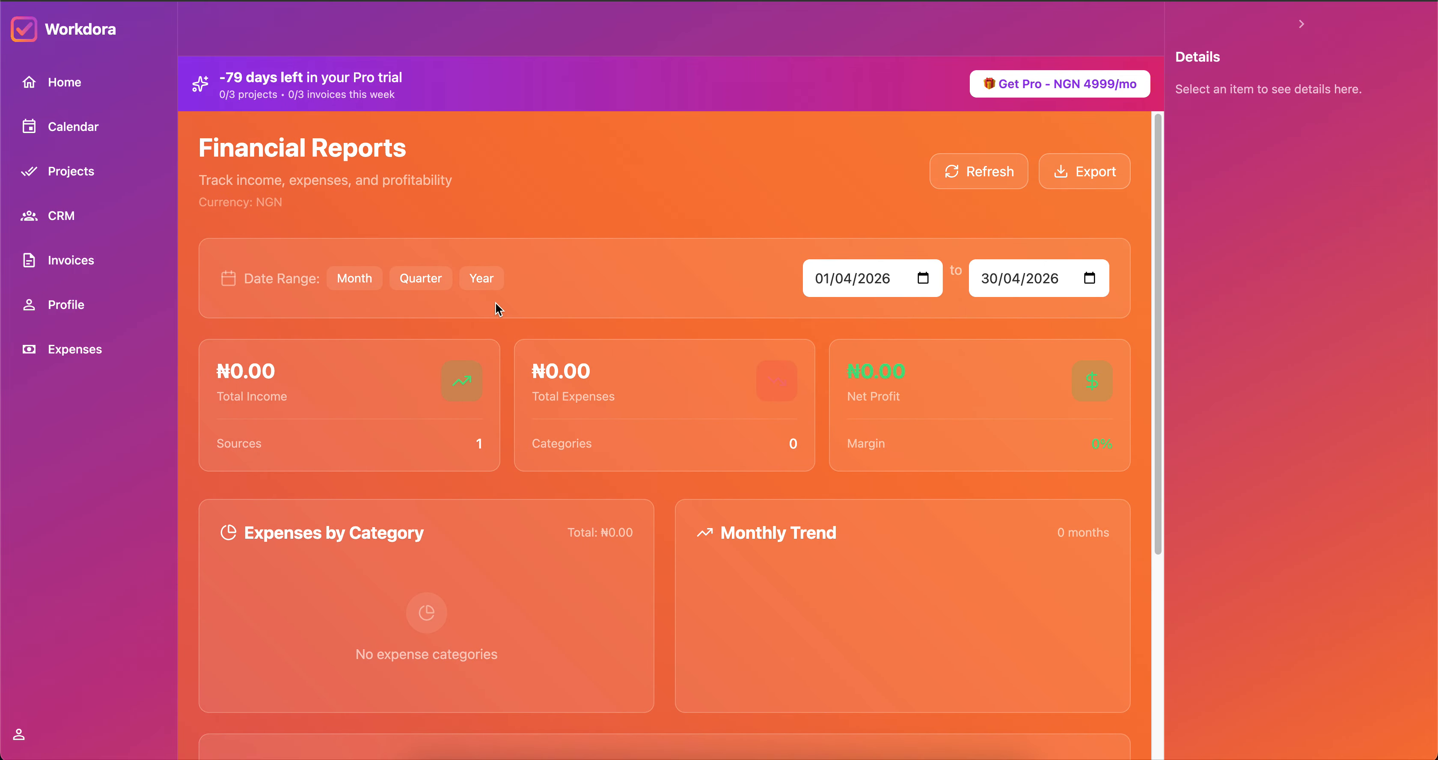
left_click(479, 277)
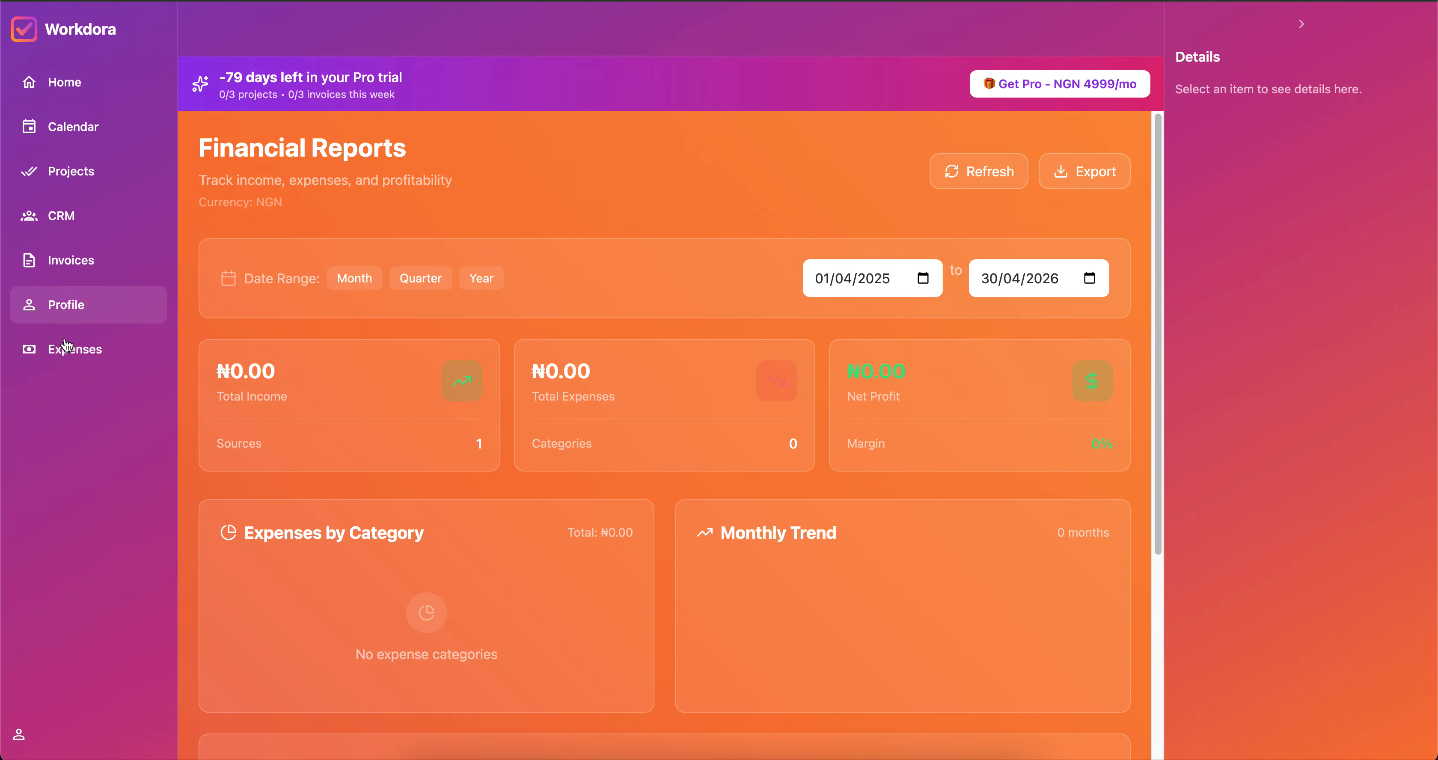
left_click(67, 350)
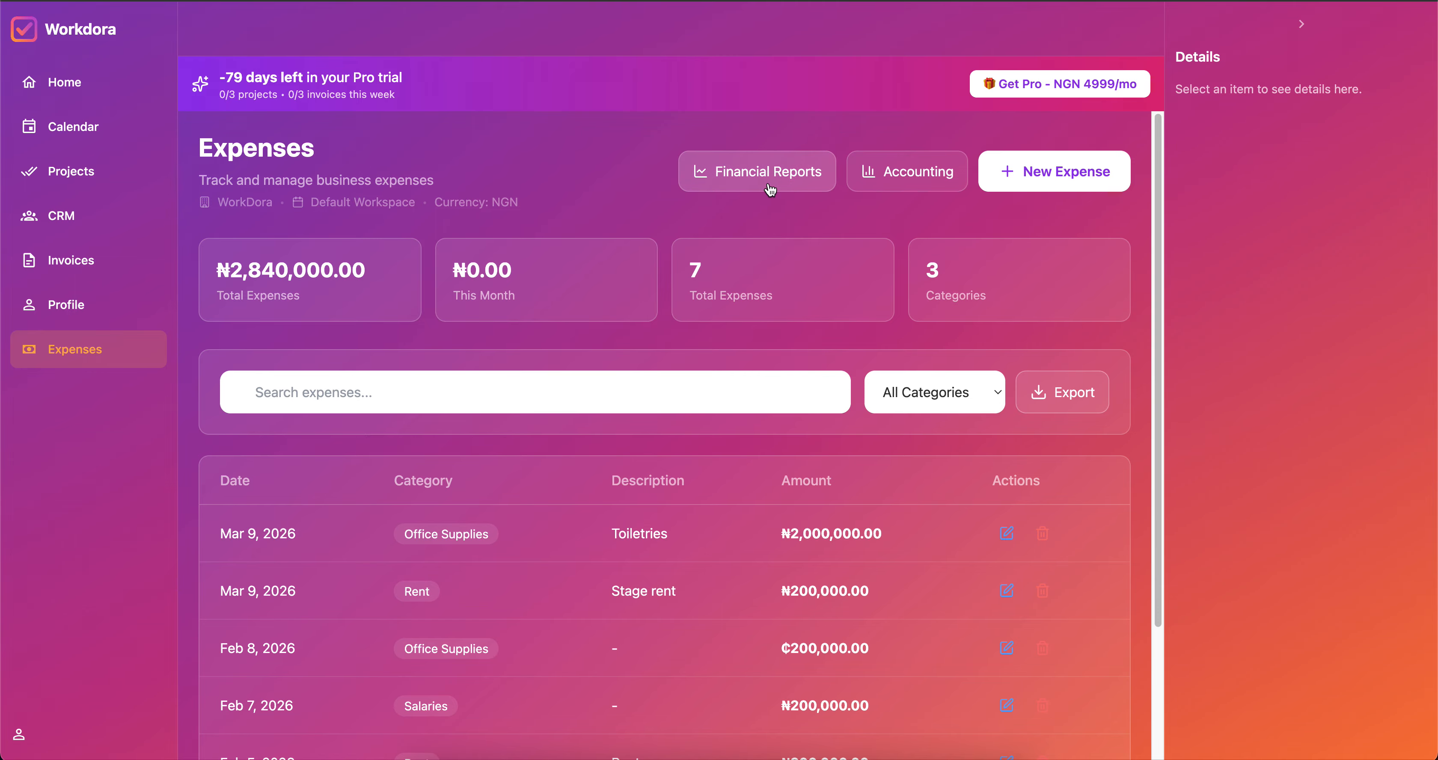
Open Accounting Reports and scroll through last month's Profit & Loss figures.
left_click(937, 165)
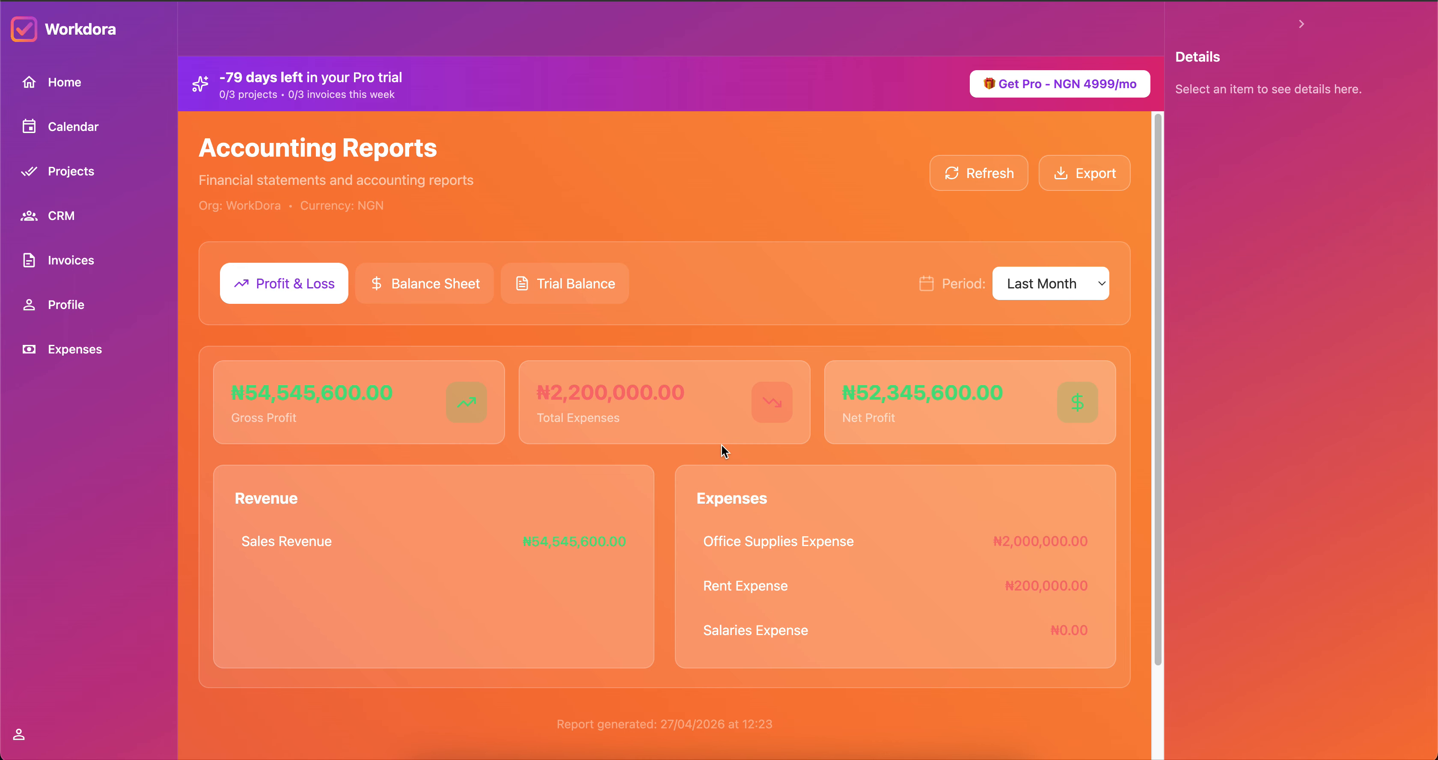
scroll(723, 451, "down", 1)
scroll(724, 452, "down", 3)
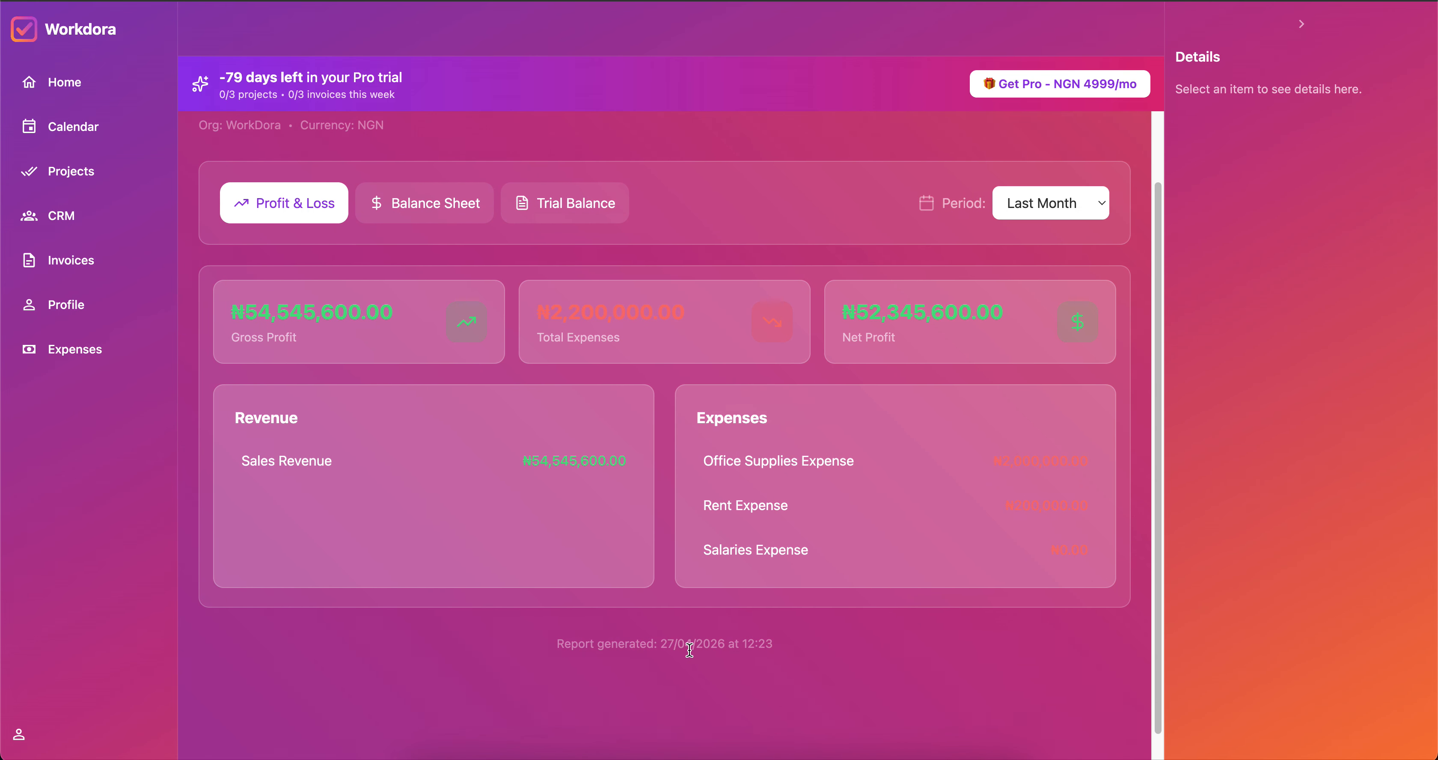
scroll(712, 584, "up", 3)
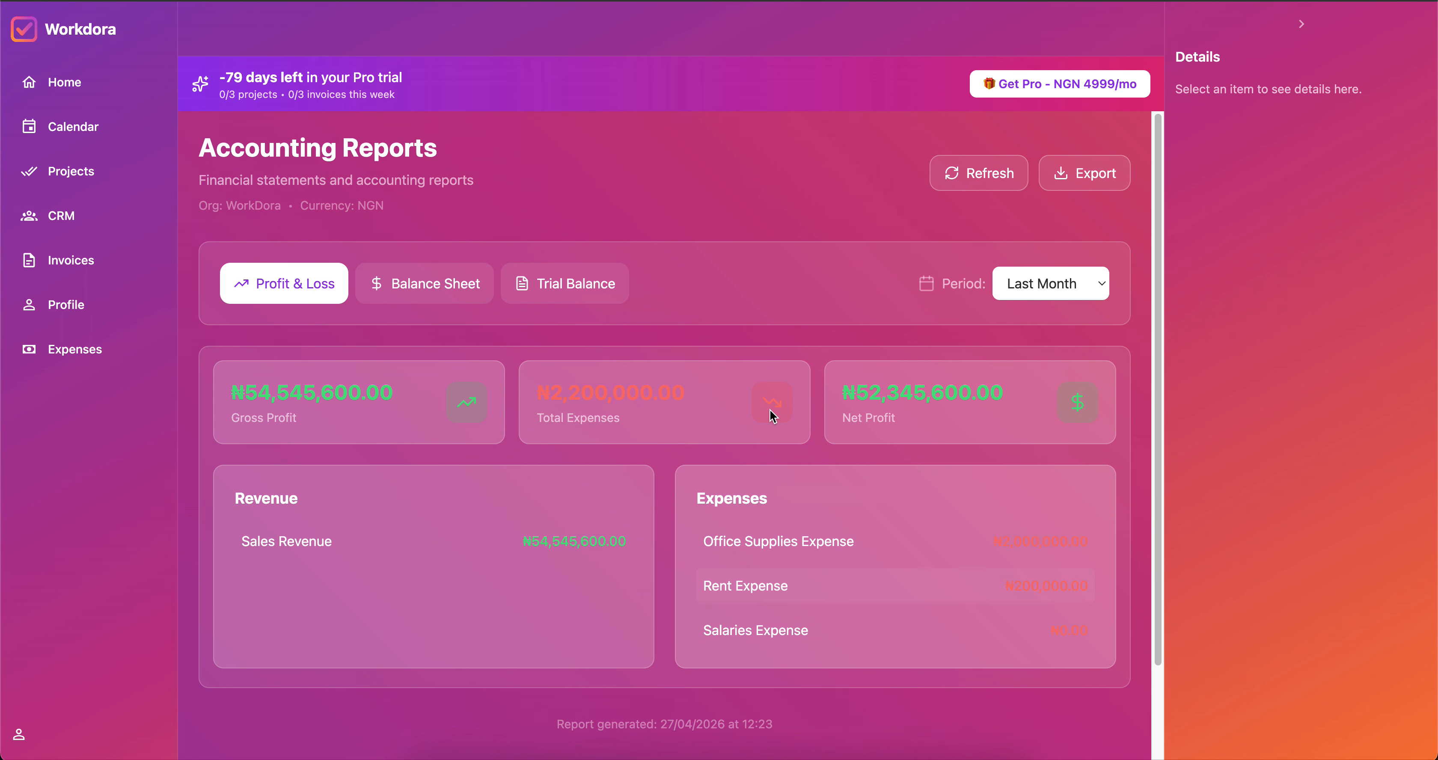
On the Profile page, switch the Theme to Light and then to Dark.
left_click(89, 315)
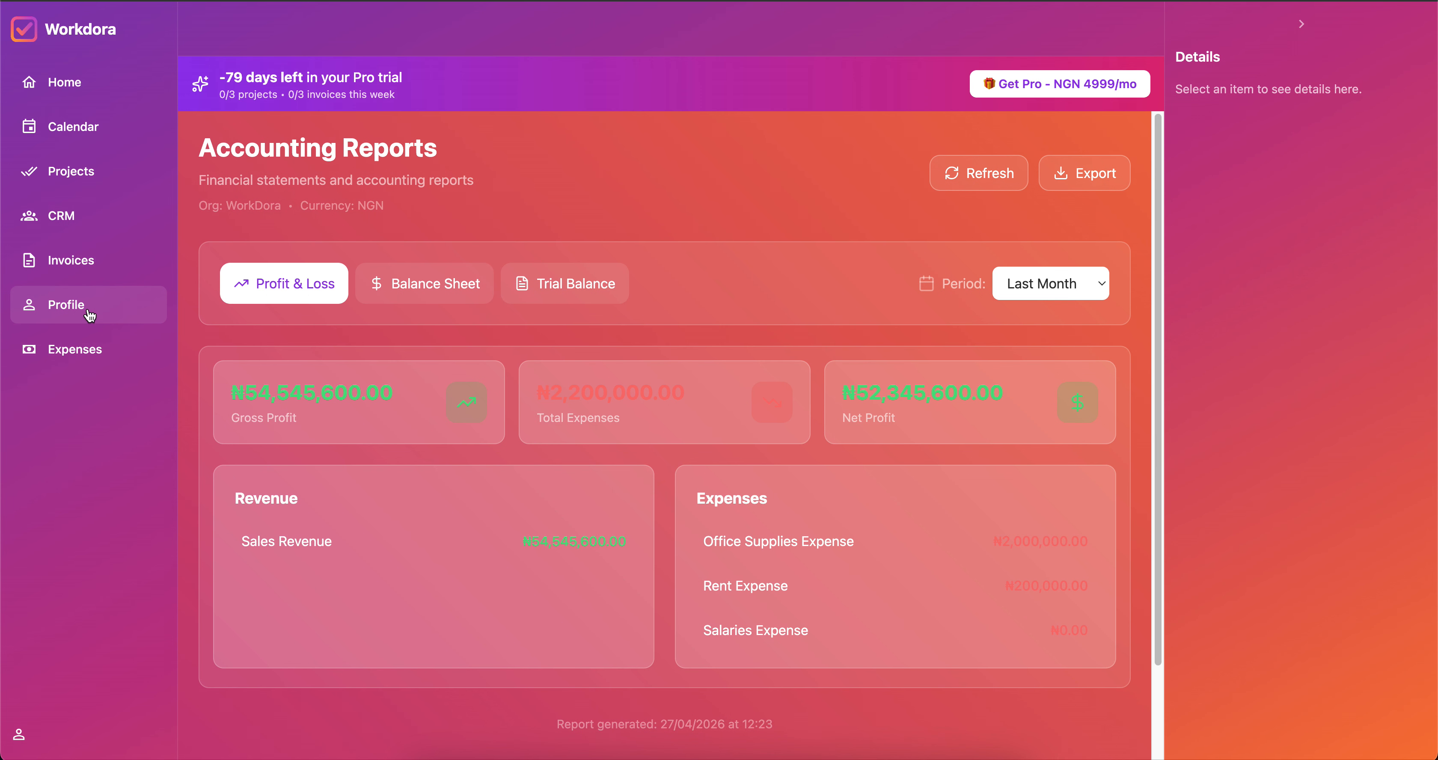
scroll(338, 553, "down", 3)
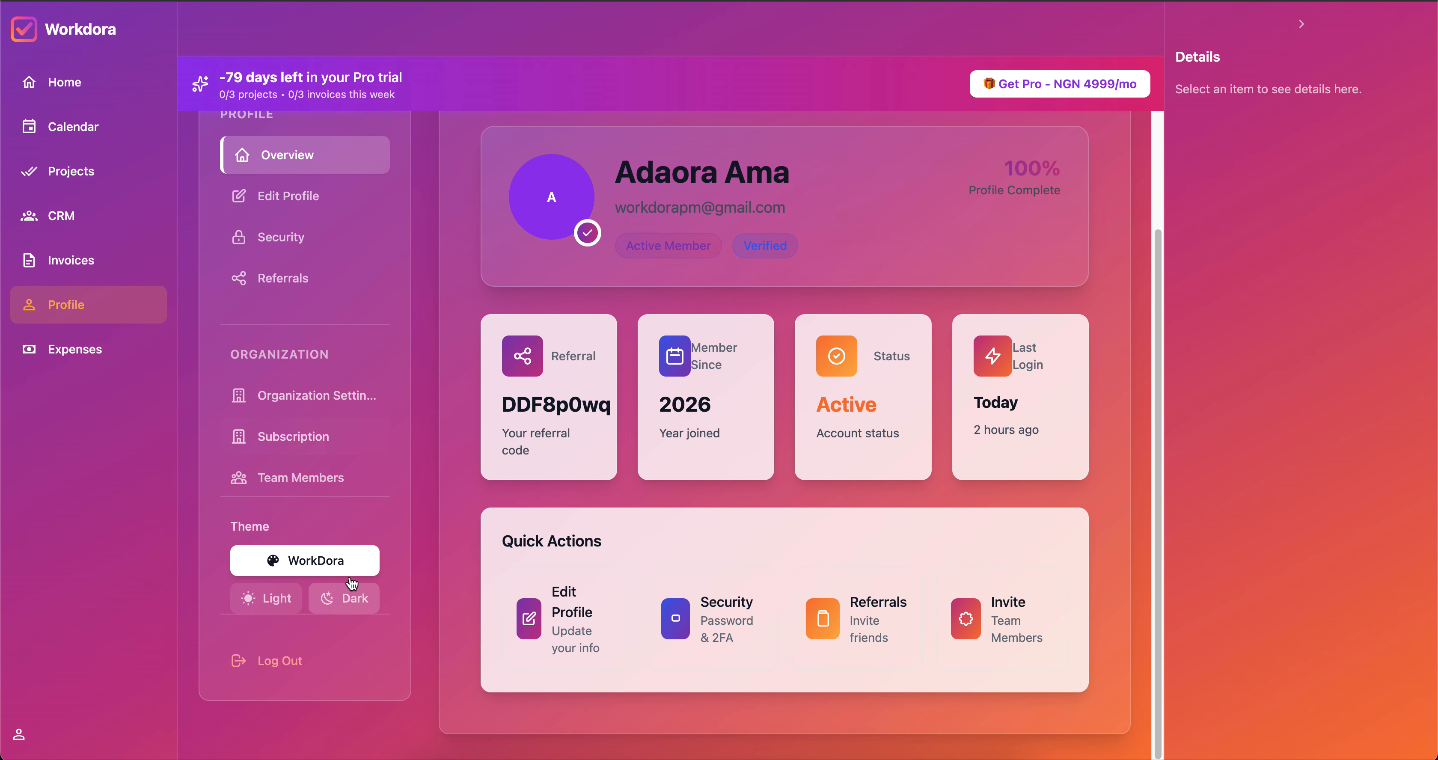
left_click(270, 602)
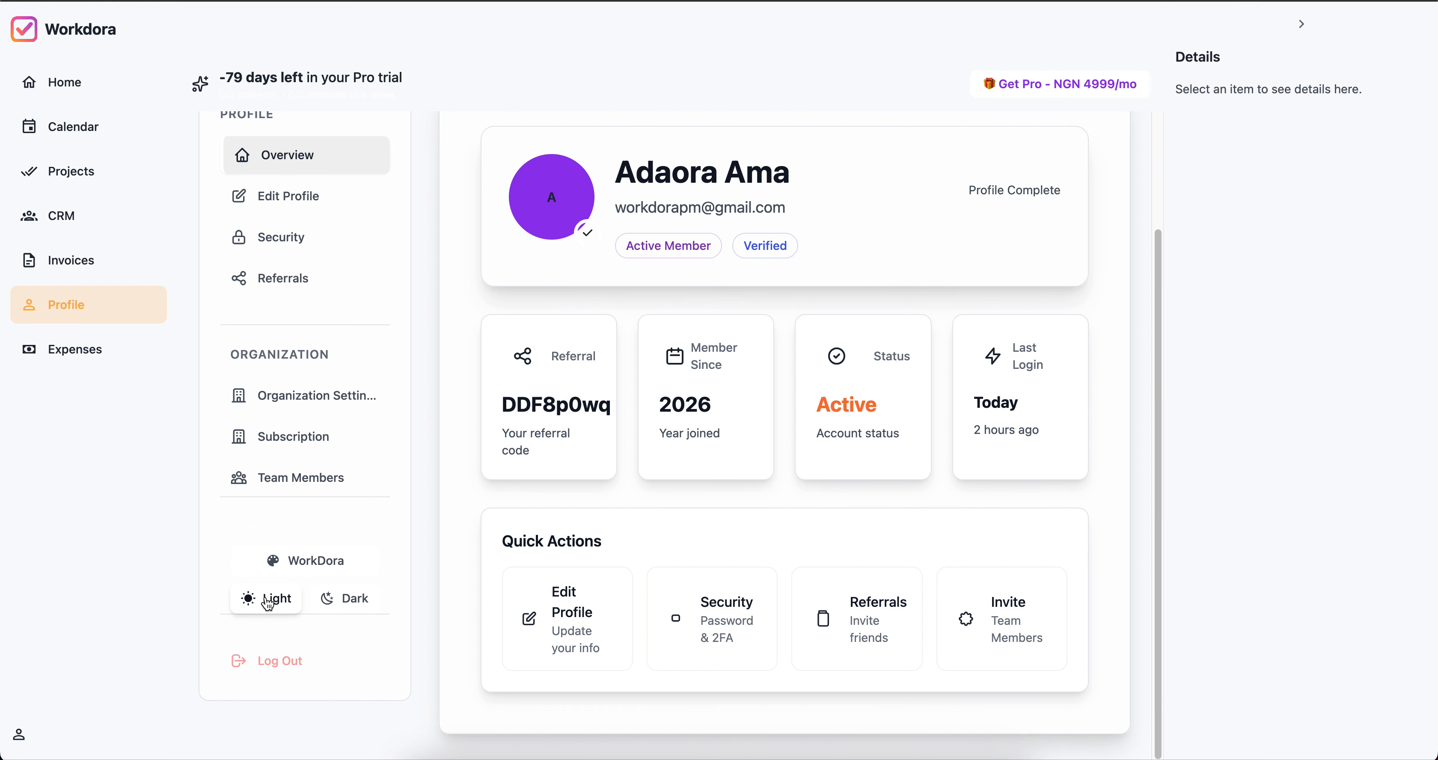
left_click(353, 606)
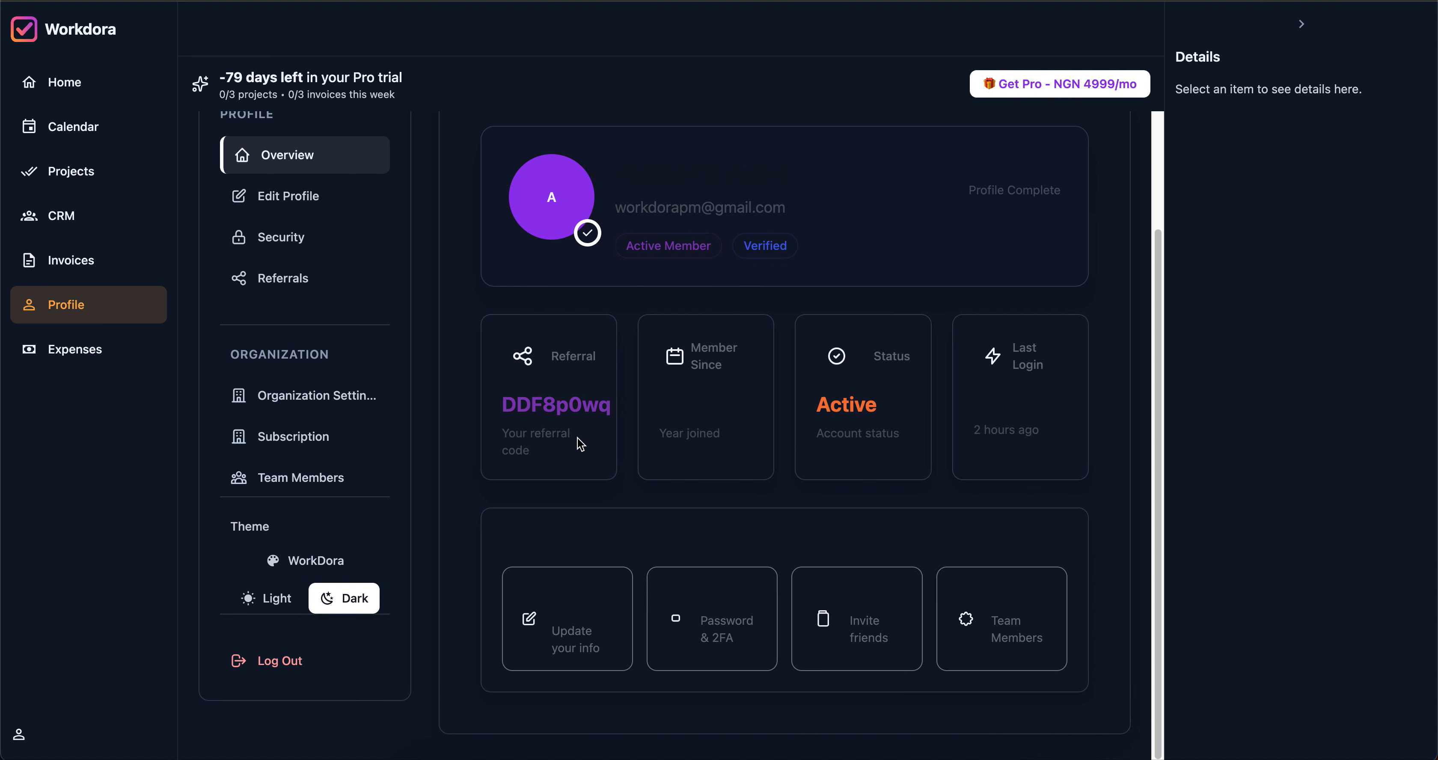
Log out of Workdora, then load localhost:5173 to show the 'Work smarter, together.' landing page.
left_click(272, 676)
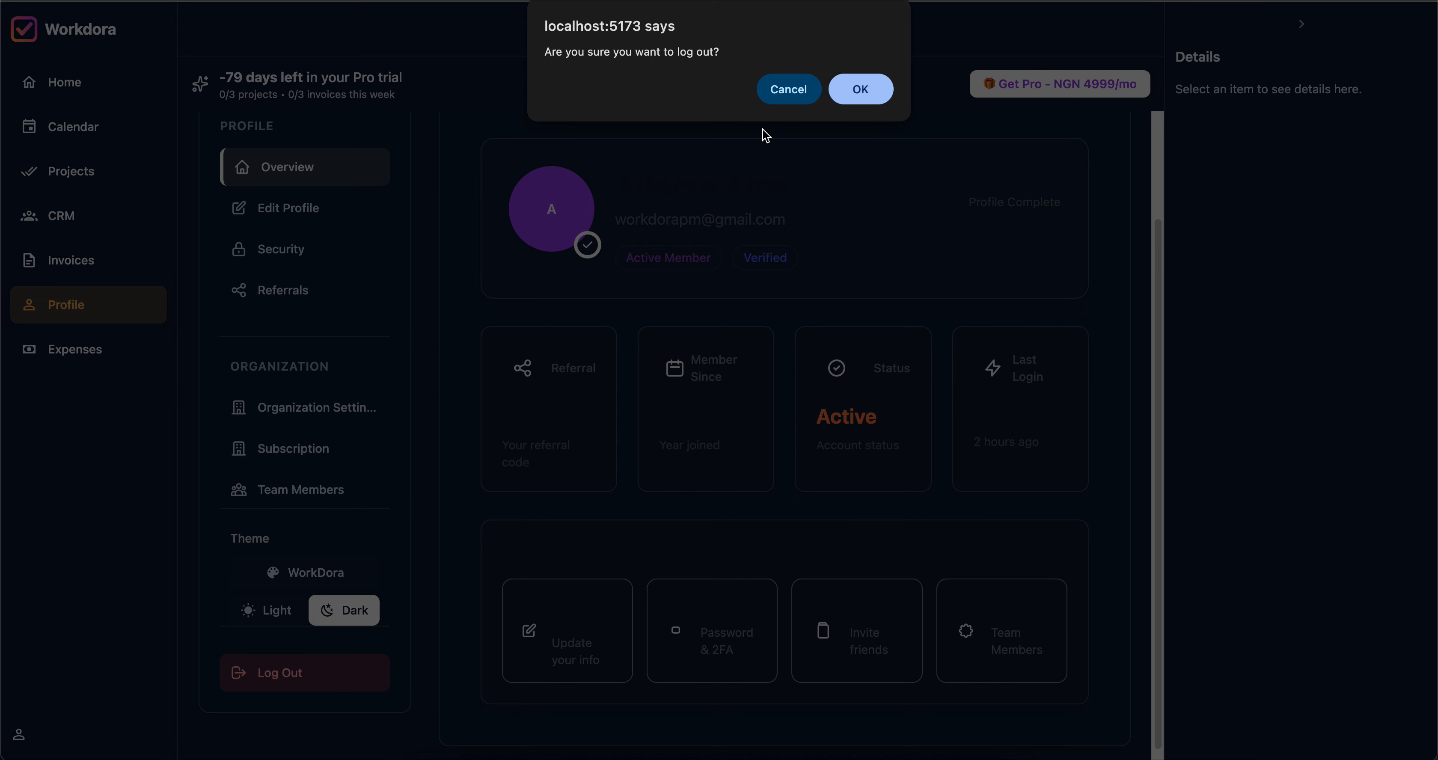
left_click(852, 92)
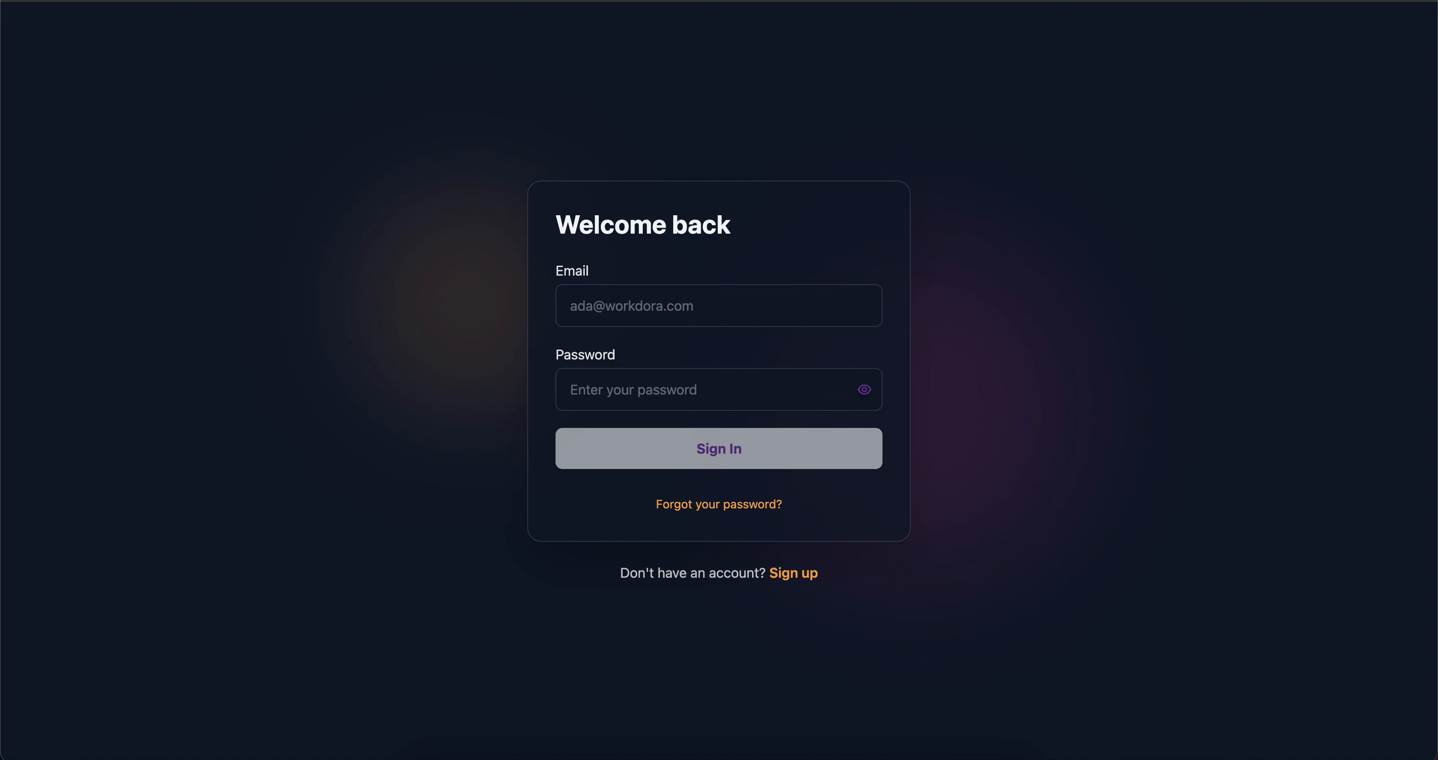
key("super+l")
key("Return")
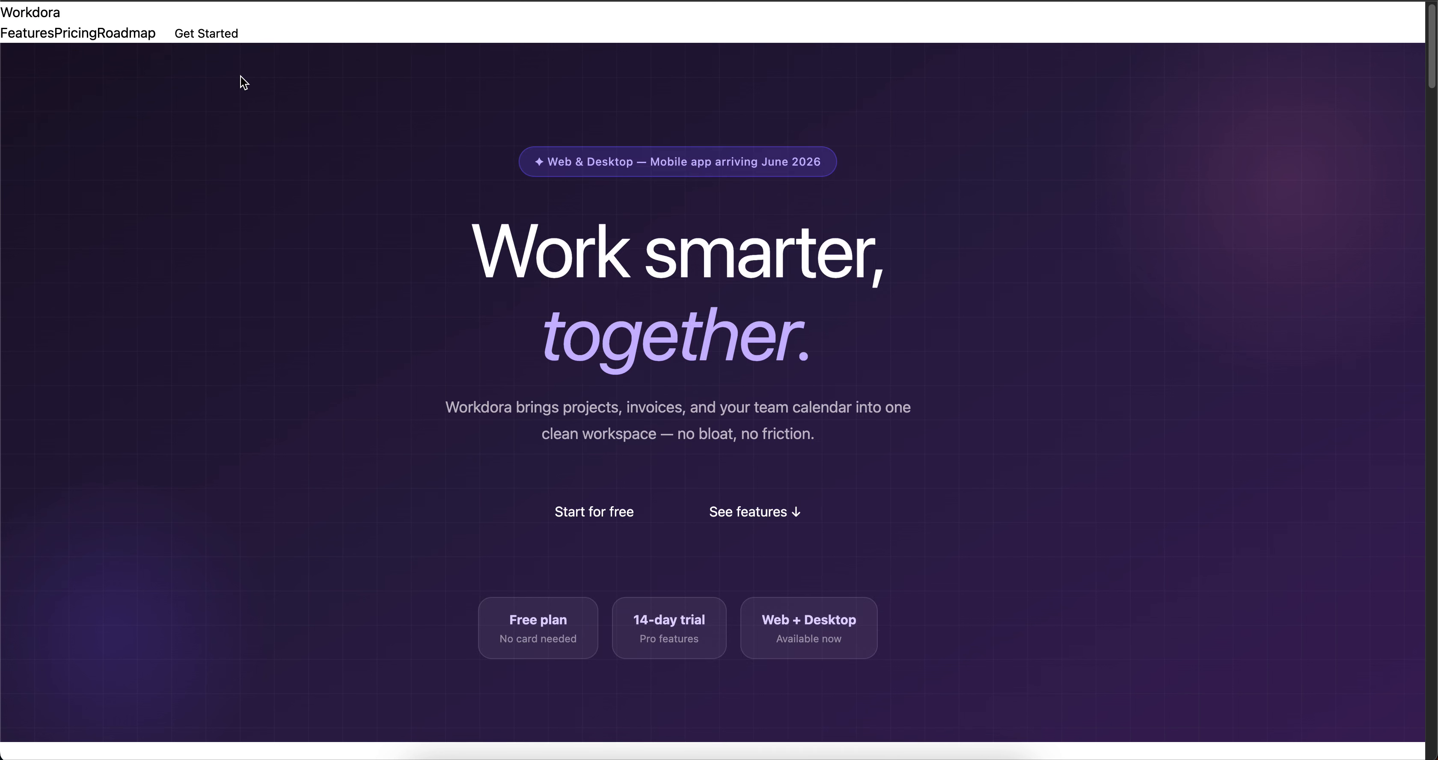